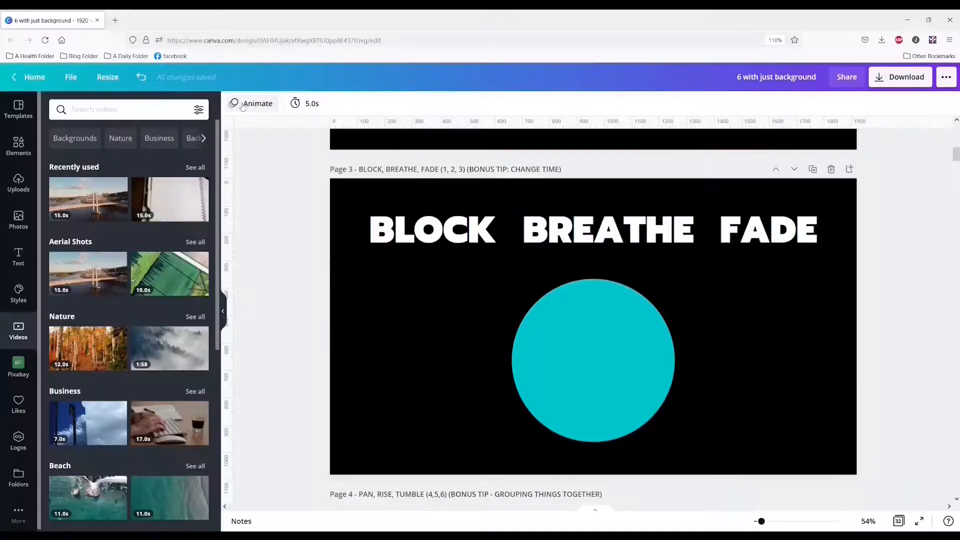
# - Try the Block and Breathe page animations on page 3, keeping Breathe, and lengthen the page's timing
pyautogui.click(242, 104)
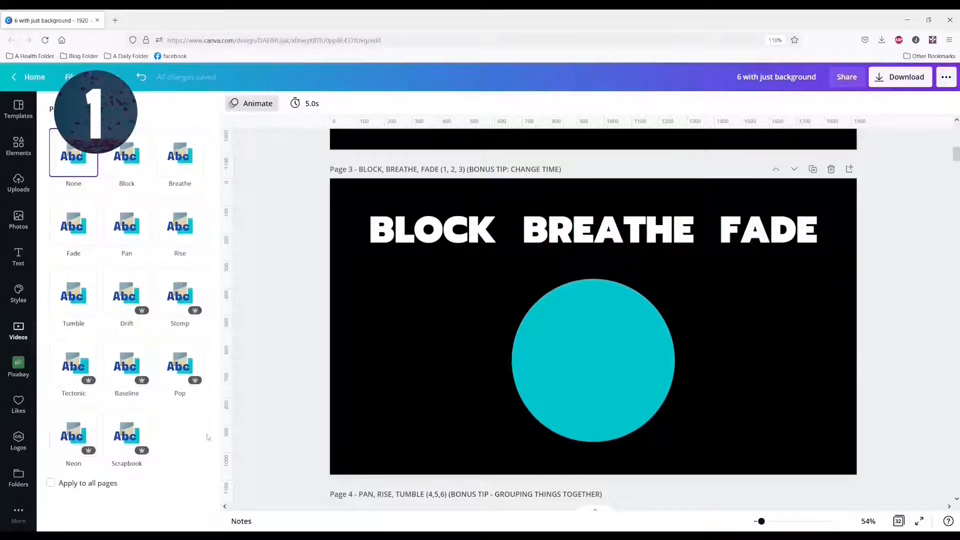
pyautogui.click(112, 160)
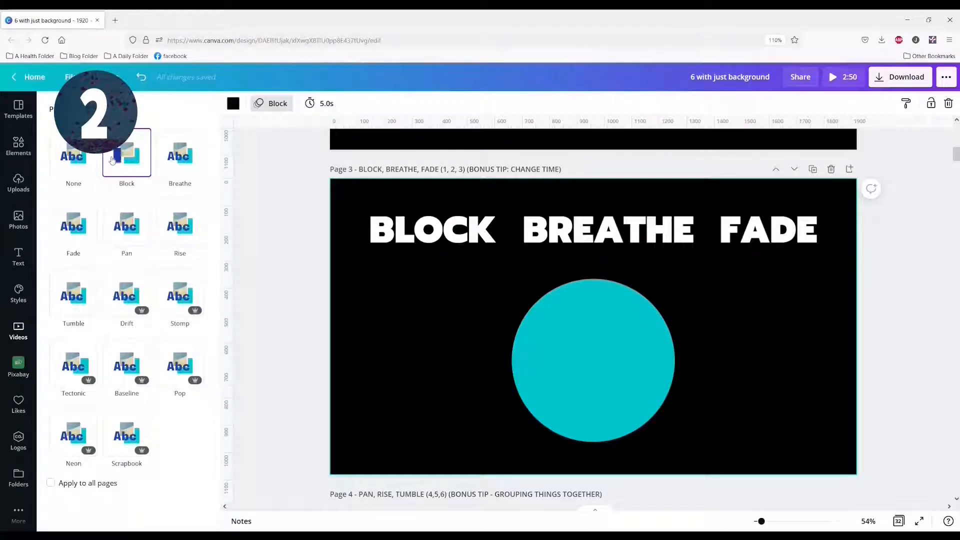
pyautogui.click(181, 152)
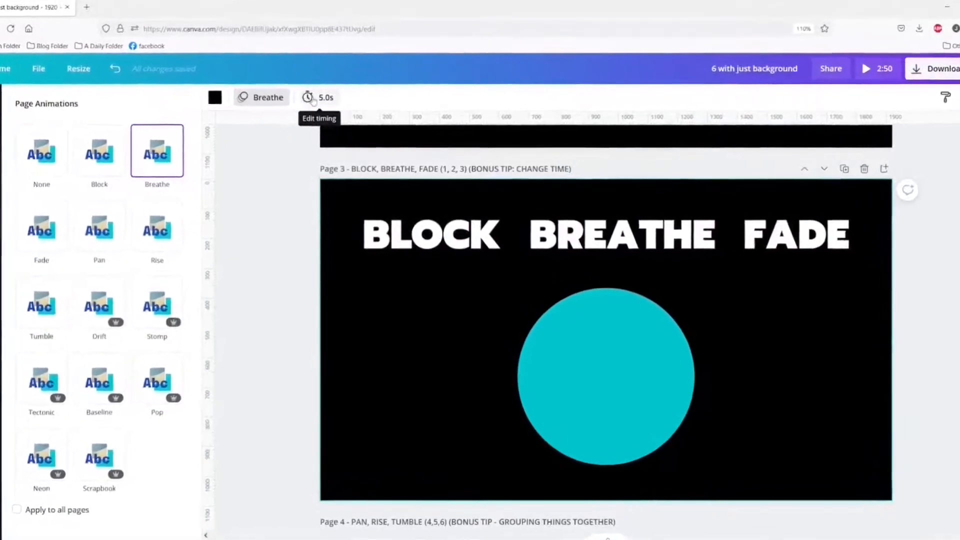
pyautogui.click(310, 96)
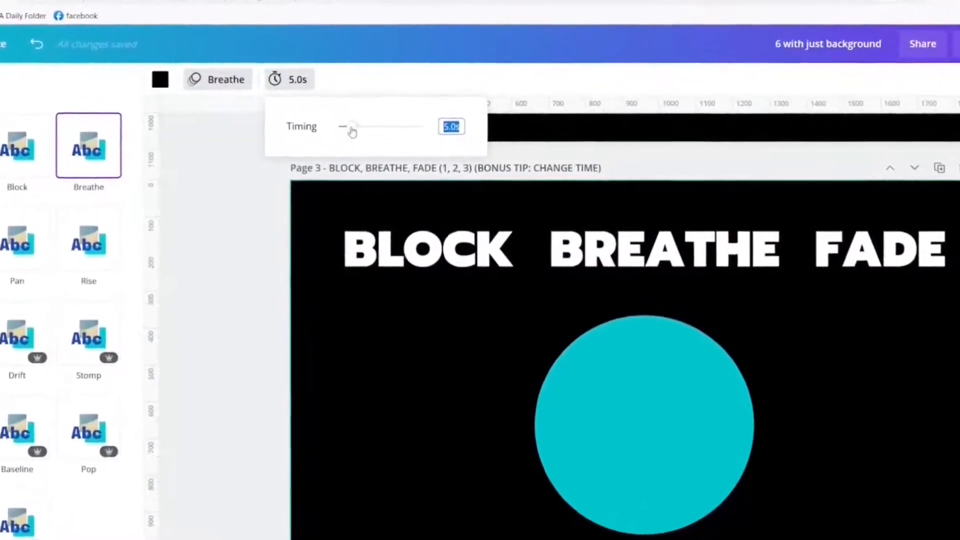
pyautogui.moveTo(358, 131); pyautogui.dragTo(445, 129)
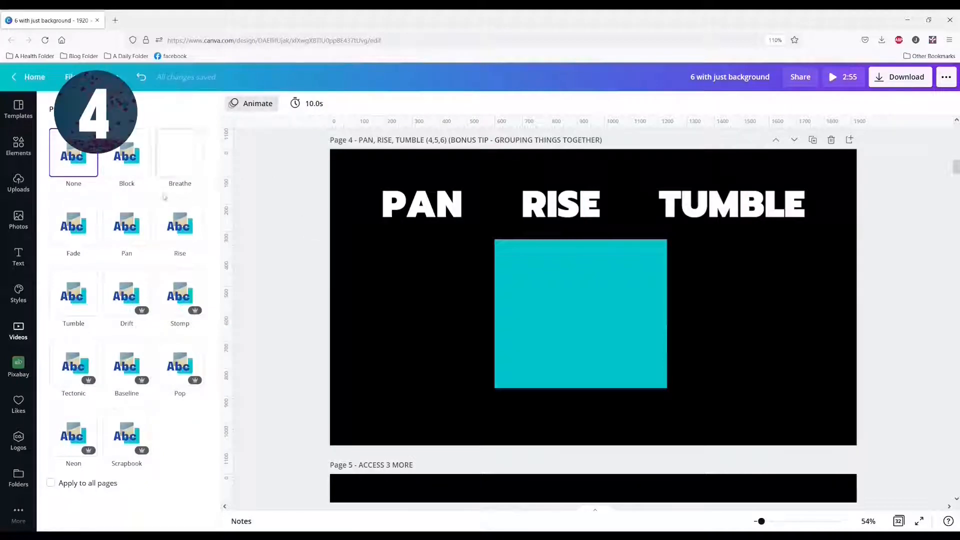
# - Apply the Pan, Rise and Tumble page animations to page 4 one after another, ending with Tumble
pyautogui.click(132, 225)
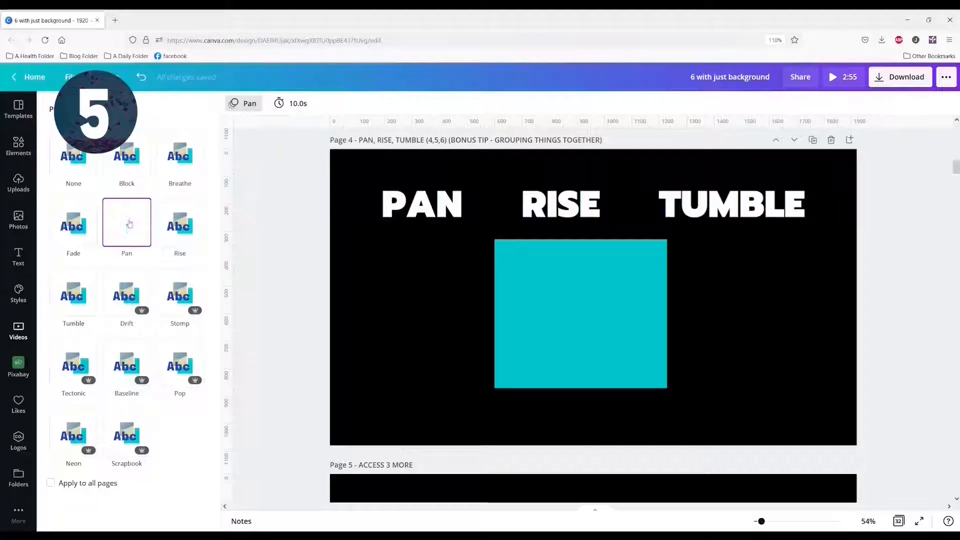
pyautogui.click(180, 222)
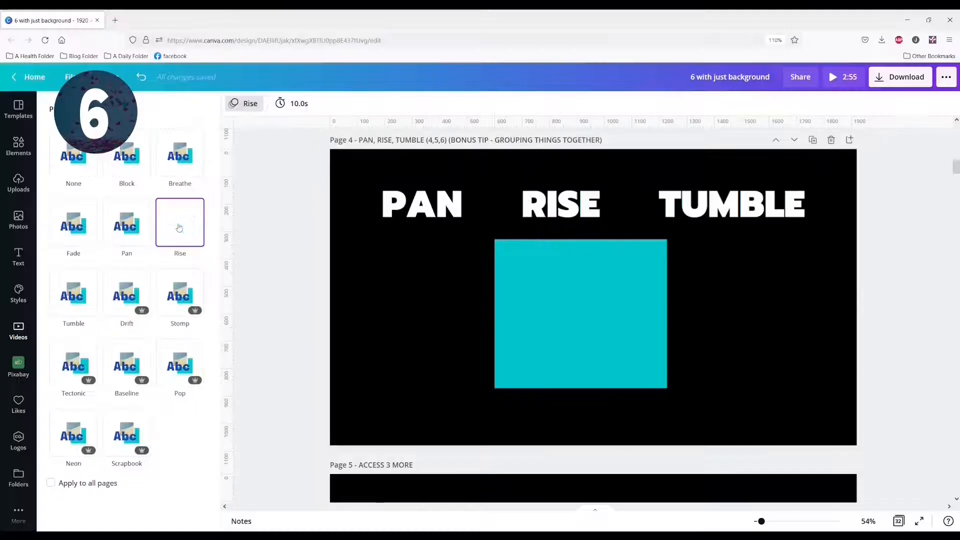
pyautogui.click(65, 301)
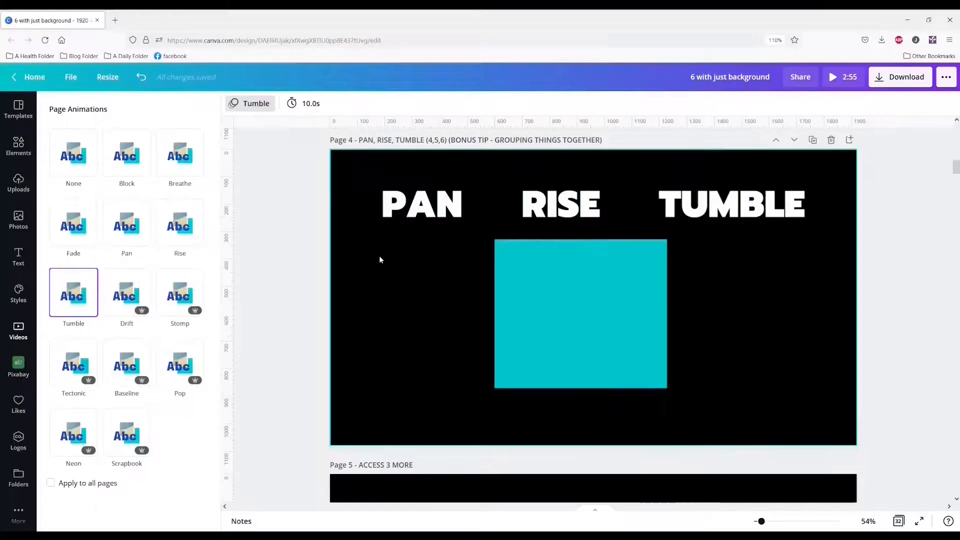
pyautogui.click(295, 233)
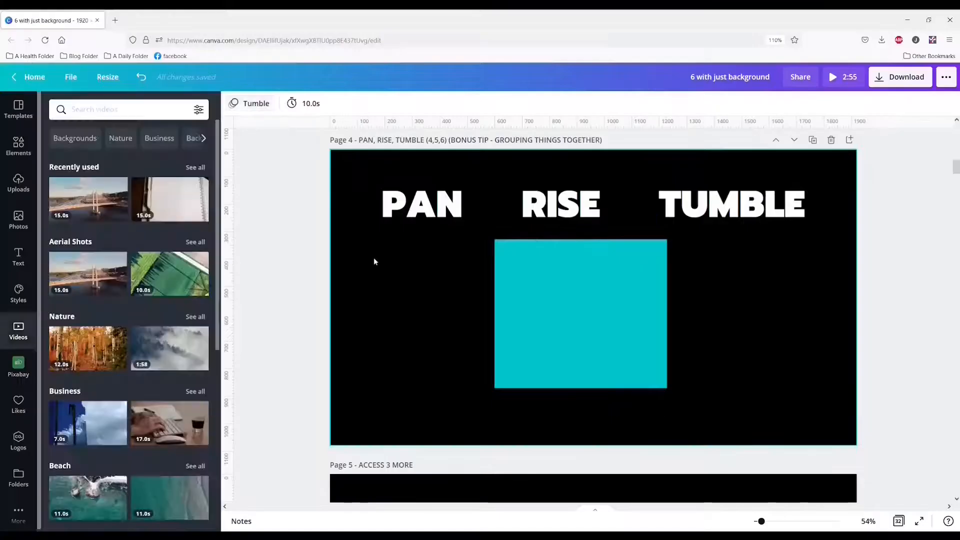
# - Group the PAN, RISE and TUMBLE titles on page 4 and try the Rise page animation with them grouped
pyautogui.click(371, 179)
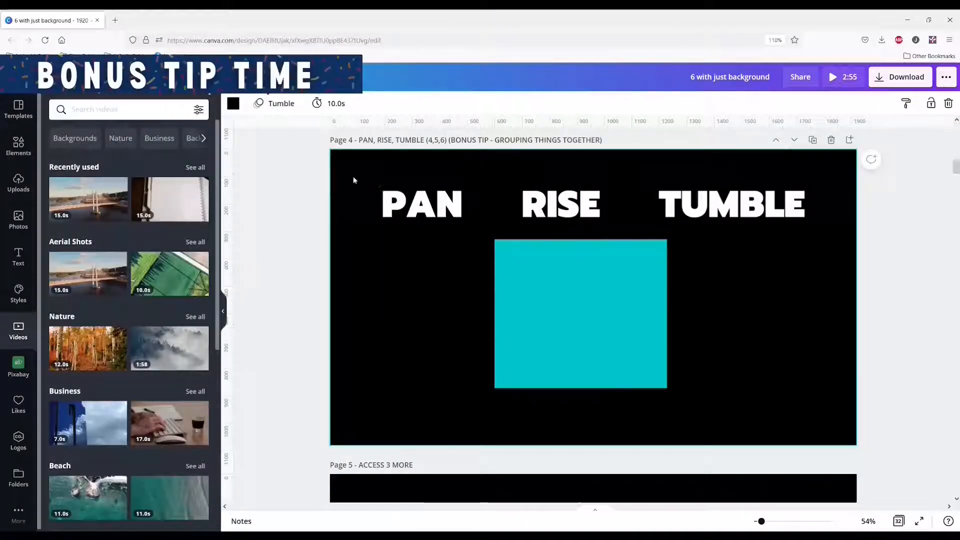
pyautogui.moveTo(354, 180); pyautogui.dragTo(808, 231)
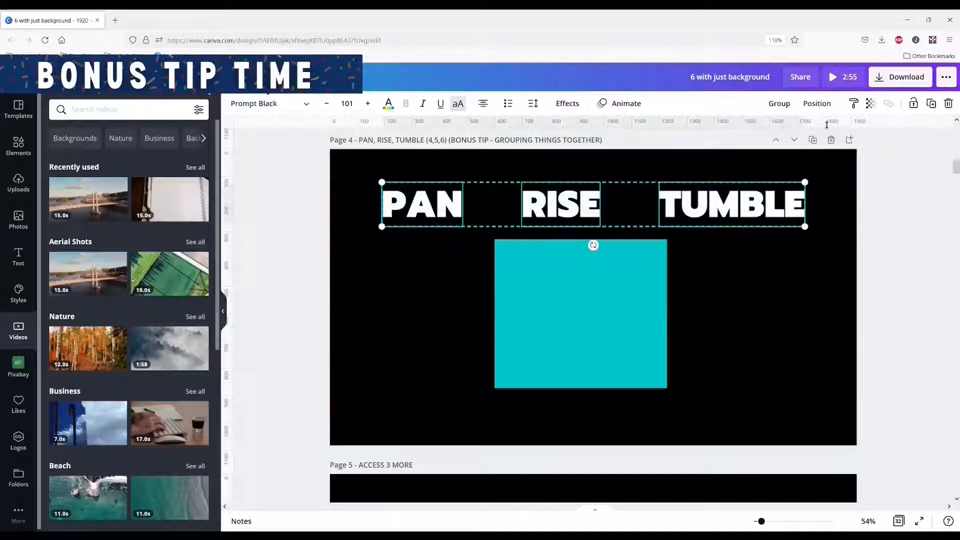
pyautogui.click(779, 103)
pyautogui.click(763, 305)
pyautogui.click(274, 103)
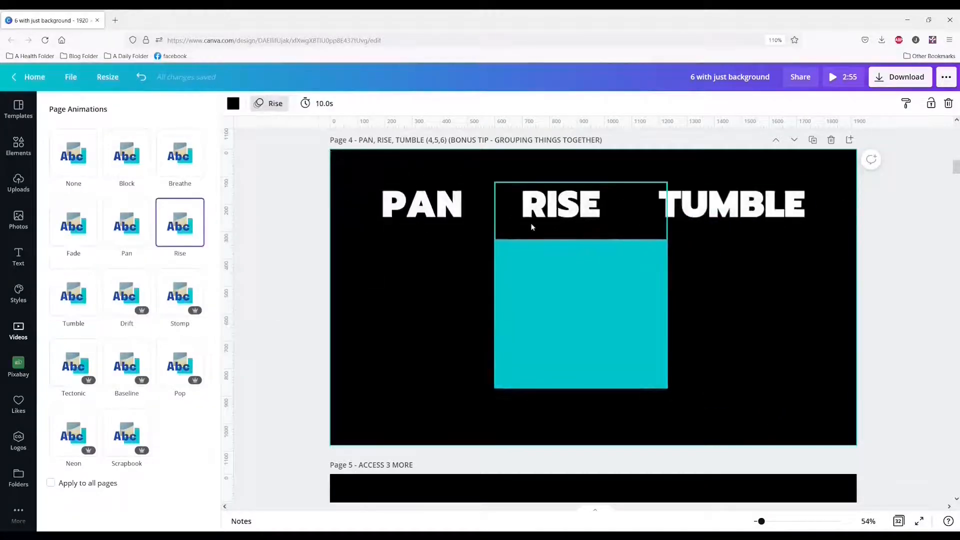
pyautogui.click(532, 222)
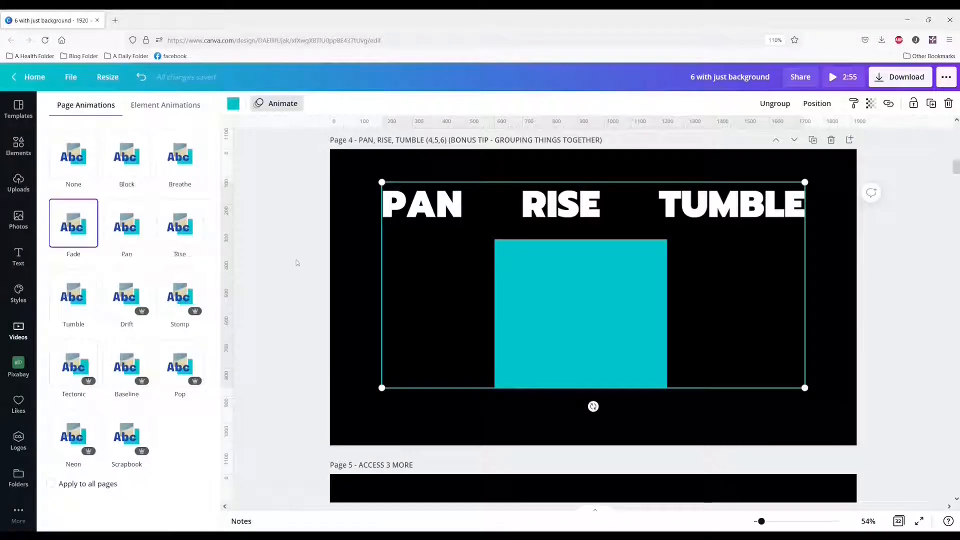
# - Apply the Photo Zoom, Photo Flow and Photo Rise page animations to page 6 in turn, ending with Photo Rise
pyautogui.scroll(-5, 296, 263)
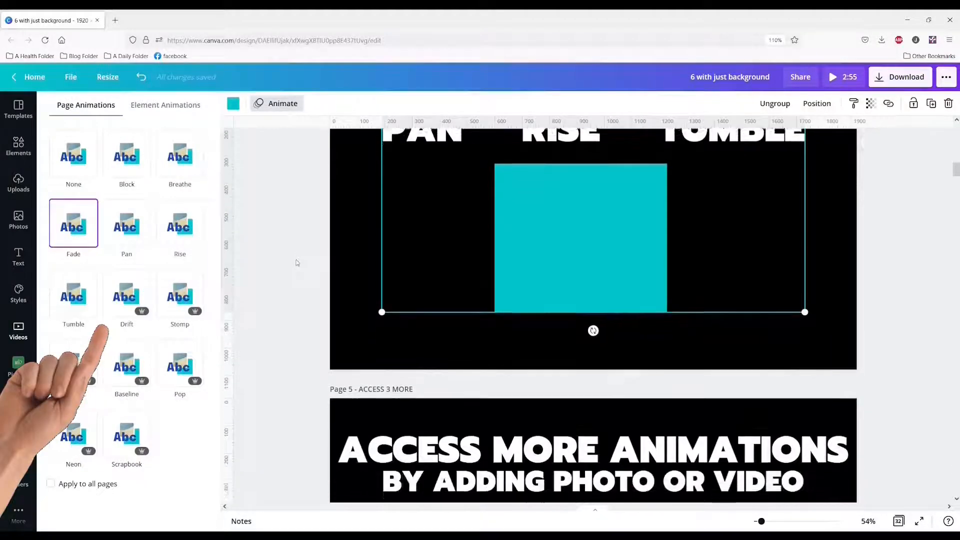
pyautogui.scroll(-3, 297, 262)
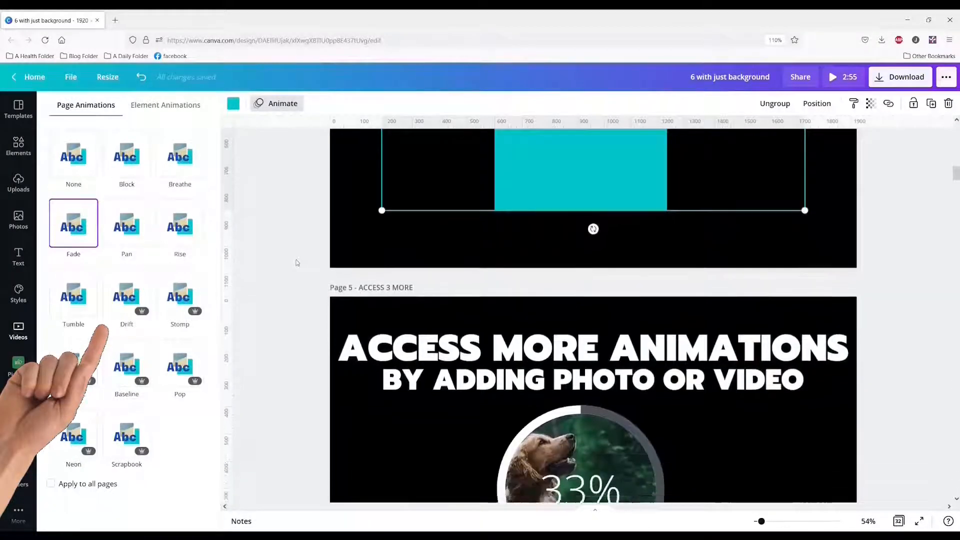
pyautogui.scroll(-4, 296, 263)
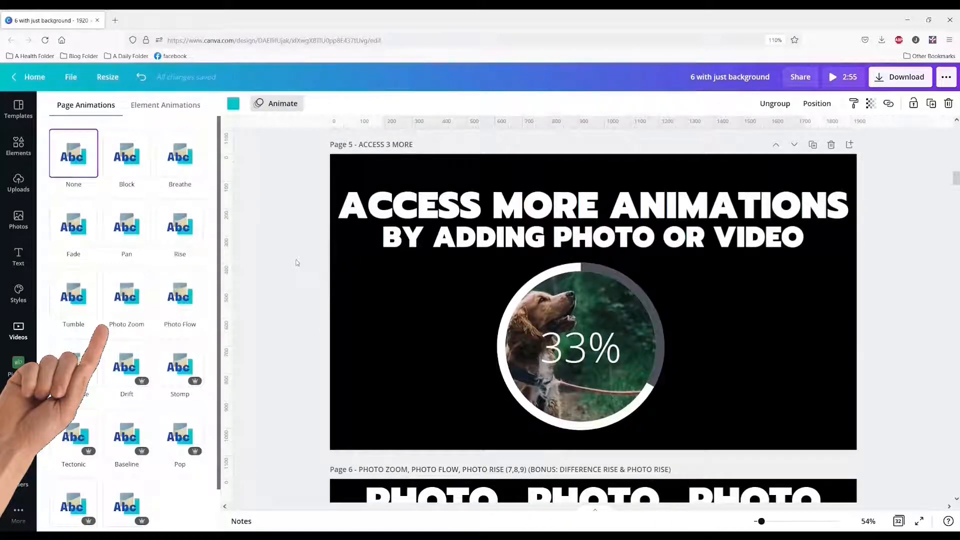
pyautogui.scroll(-10, 296, 305)
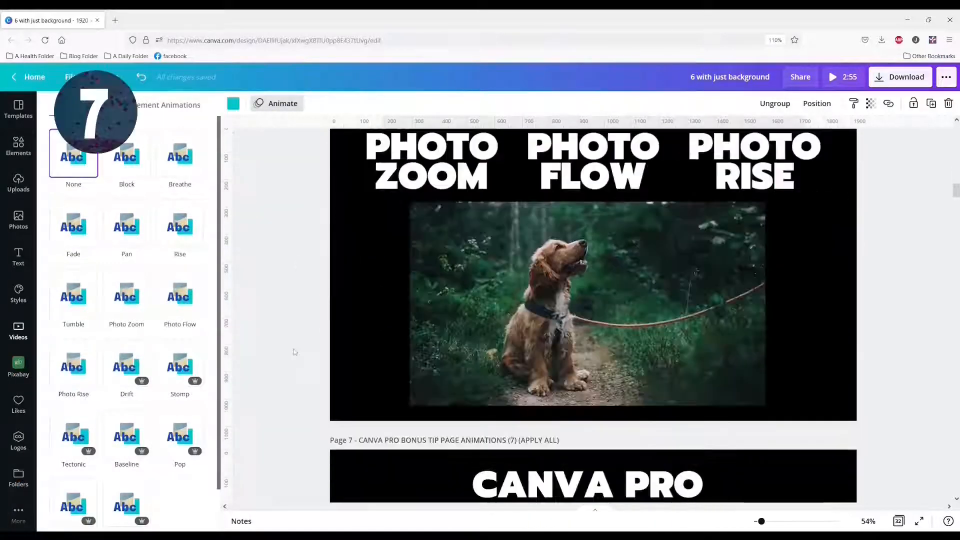
pyautogui.scroll(1, 317, 355)
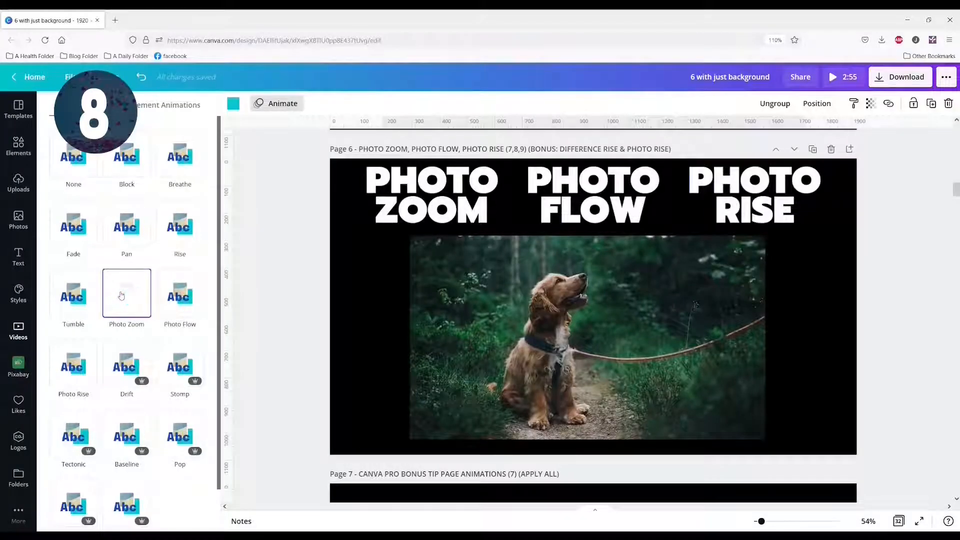
pyautogui.click(176, 291)
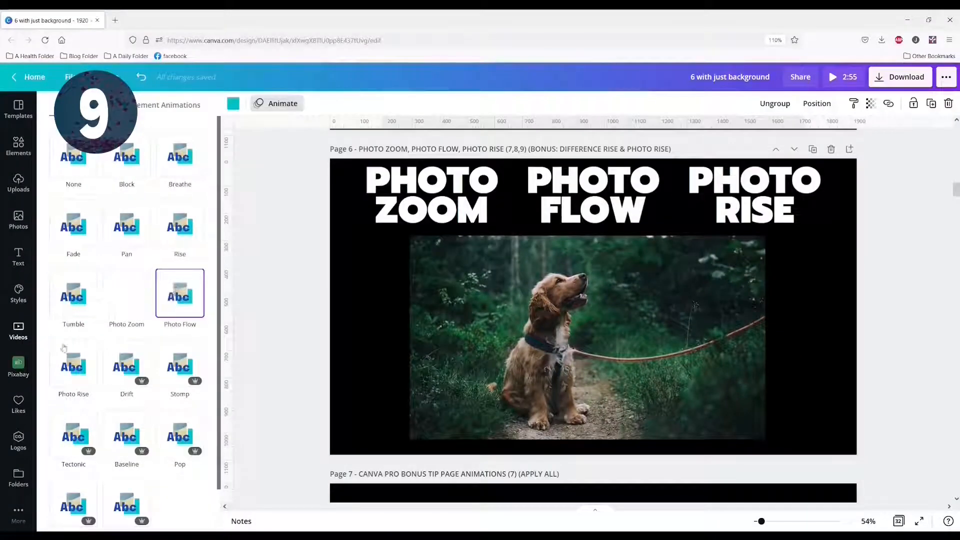
pyautogui.click(57, 364)
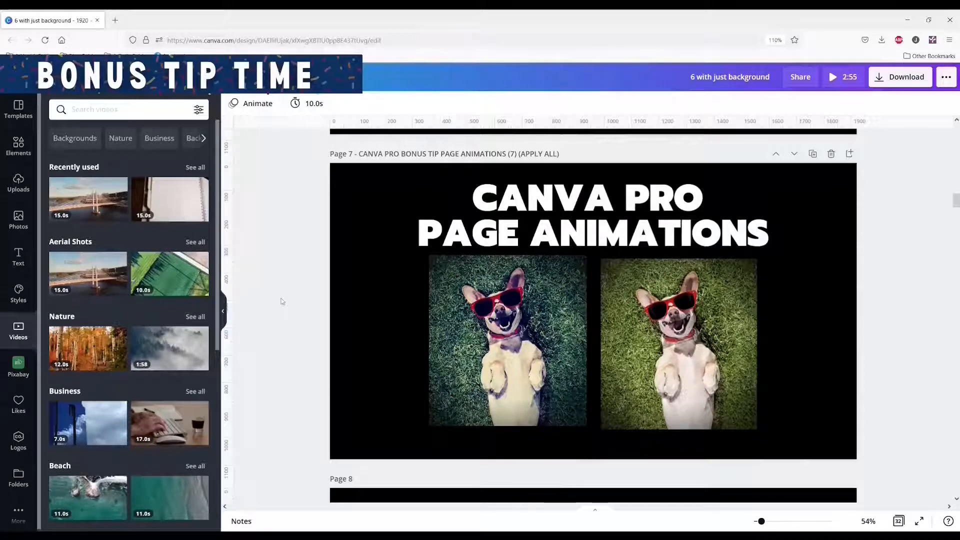
# - Try the Drift, Stomp, Tectonic, Baseline, Pop, Neon and Scrapbook page animations on page 7, and return to Pop
pyautogui.click(353, 230)
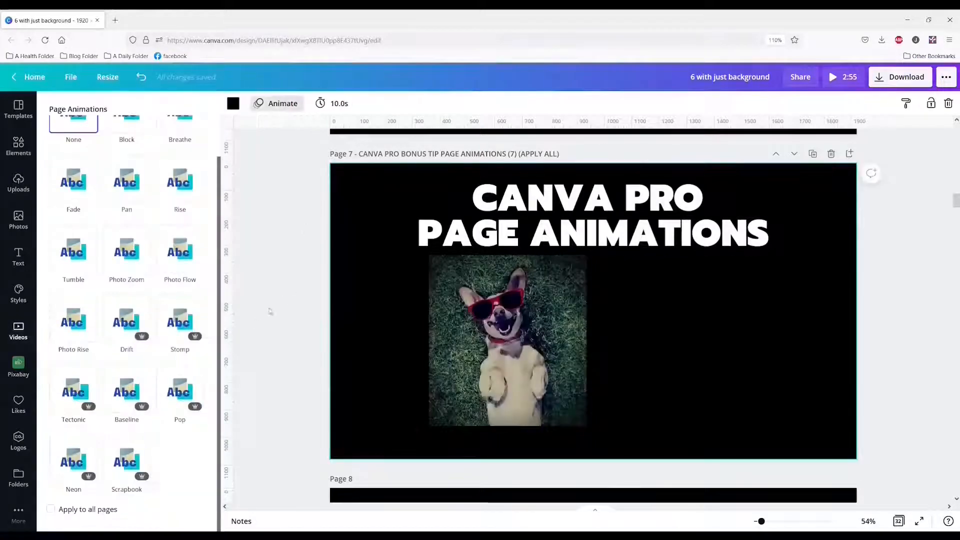
pyautogui.click(143, 342)
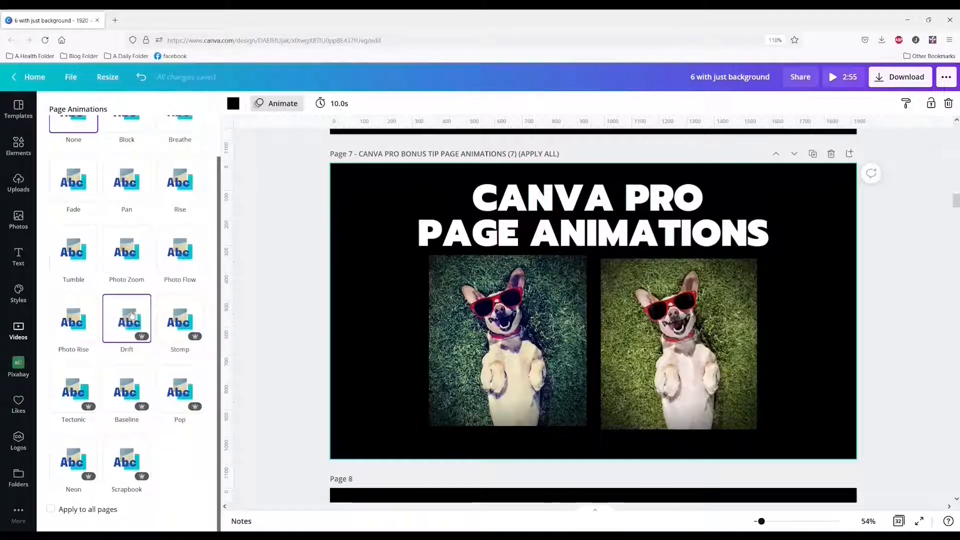
pyautogui.click(183, 320)
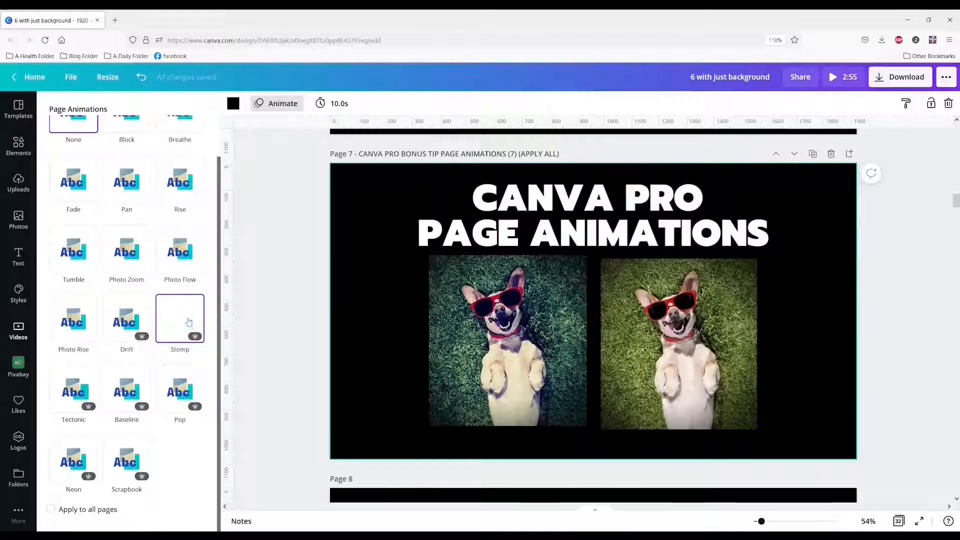
pyautogui.click(77, 389)
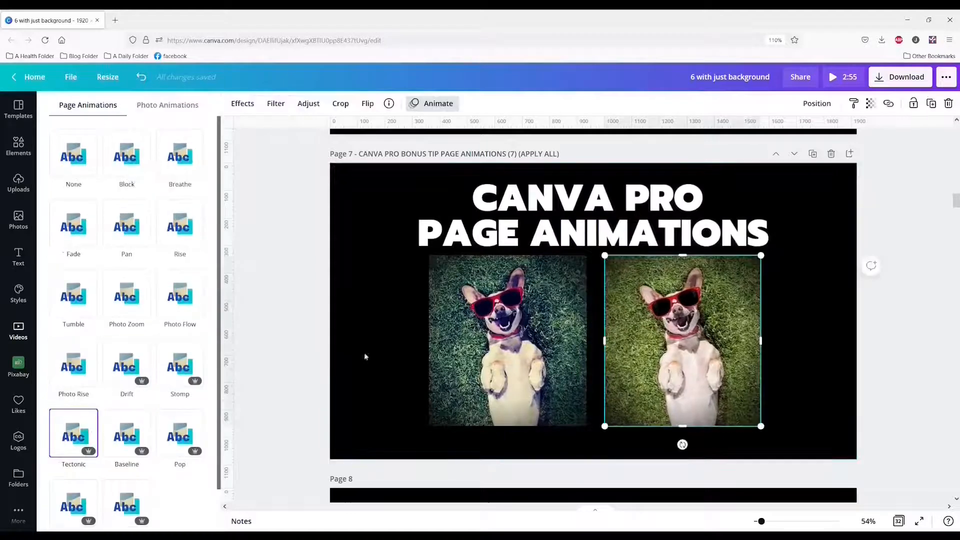
pyautogui.click(129, 443)
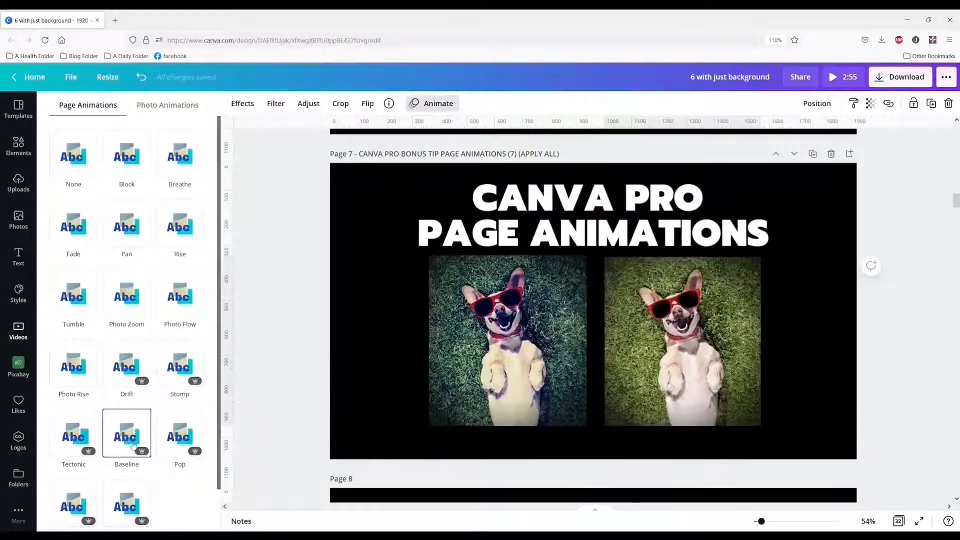
pyautogui.click(183, 436)
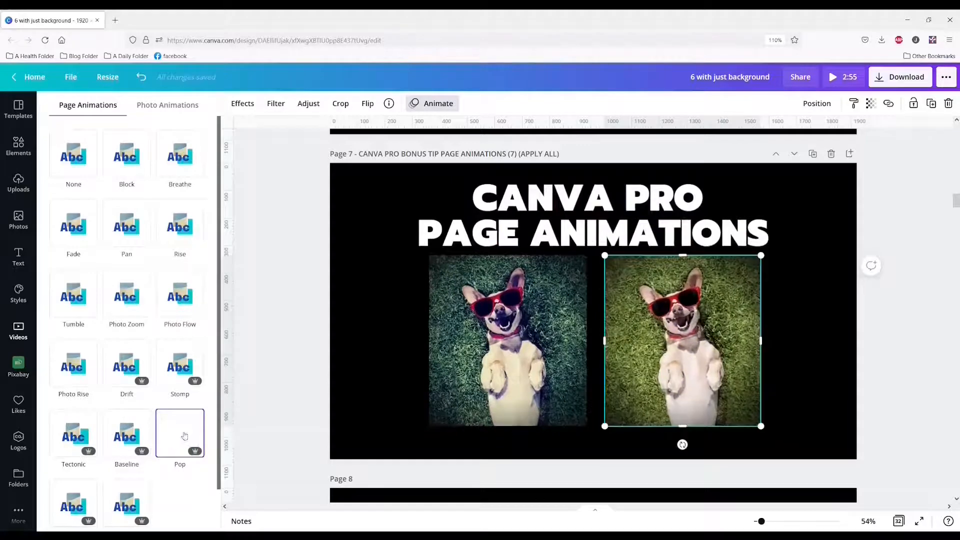
pyautogui.scroll(-1, 66, 481)
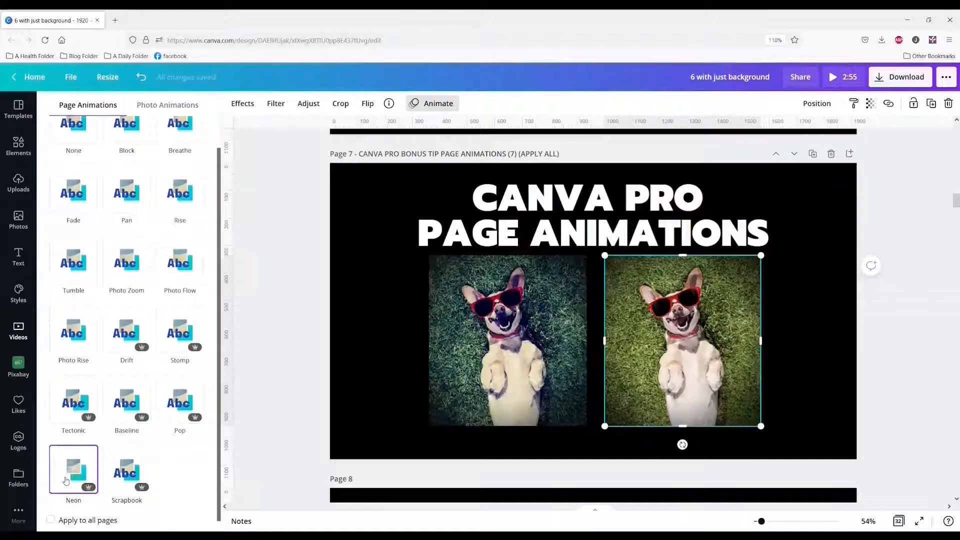
pyautogui.click(134, 467)
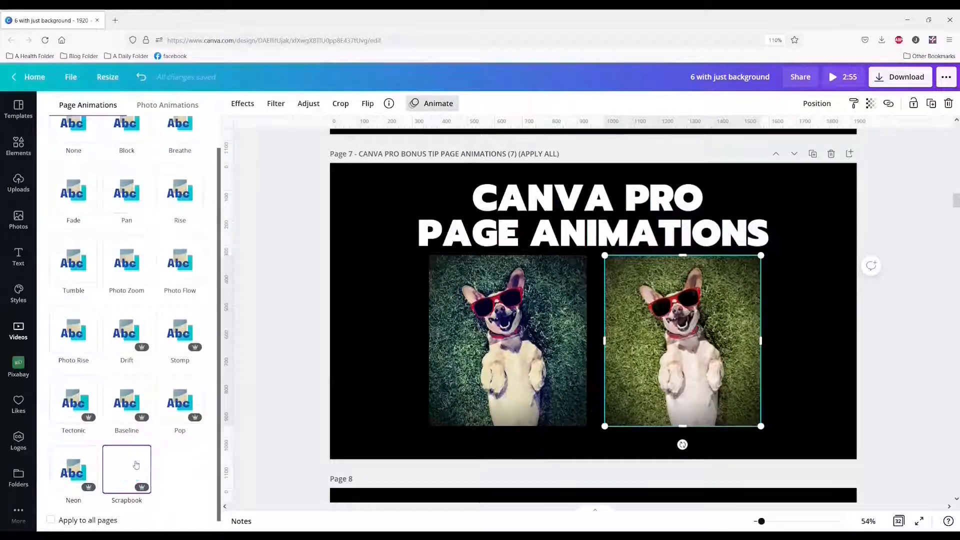
pyautogui.click(175, 400)
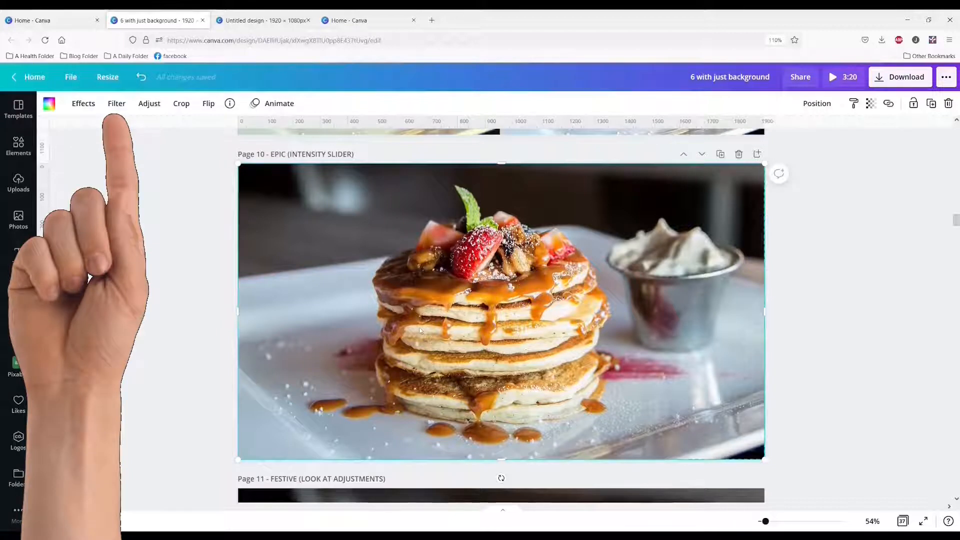
# - Apply the Epic filter to the pancake photo on page 10 and lower the filter's intensity
pyautogui.click(113, 106)
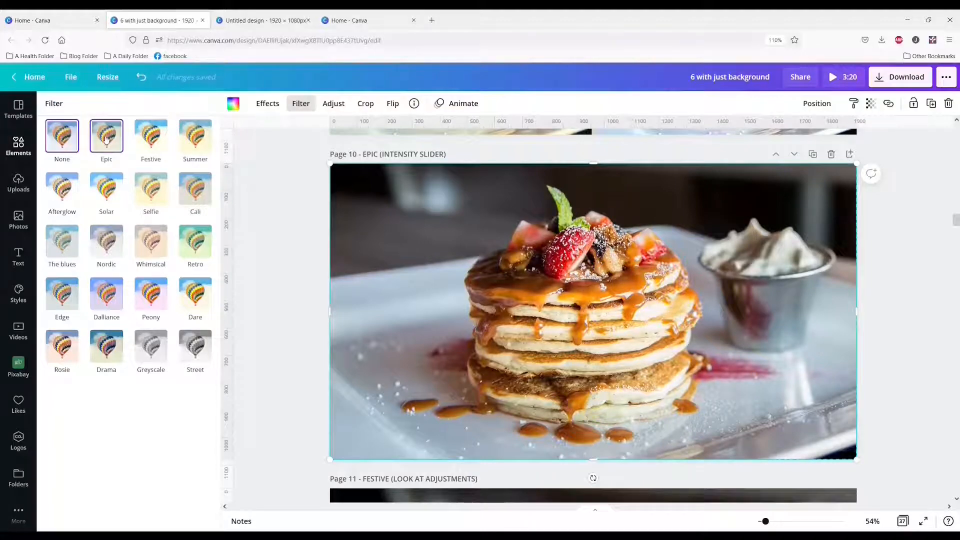
pyautogui.click(106, 140)
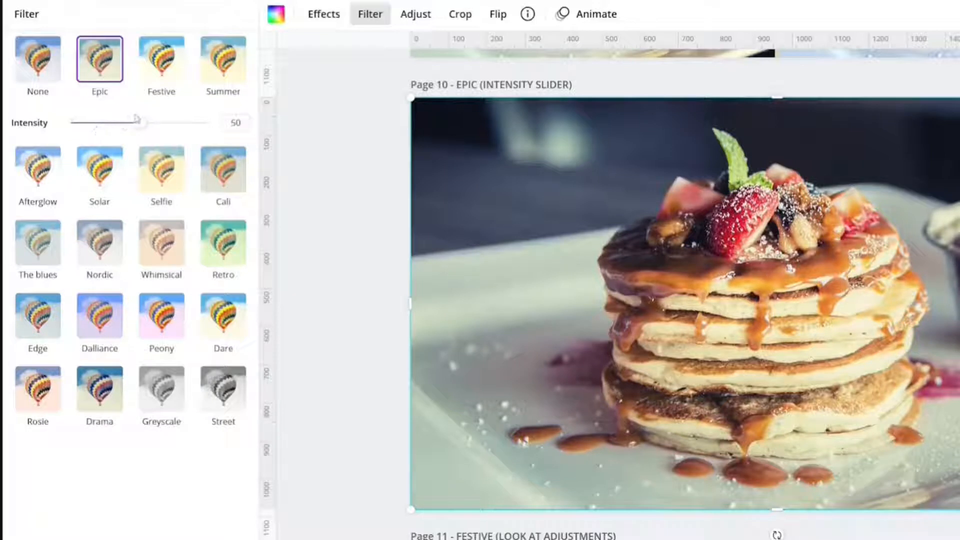
pyautogui.moveTo(140, 123)
pyautogui.mouseDown()
pyautogui.moveTo(218, 136)
pyautogui.moveTo(129, 136)
pyautogui.mouseUp()
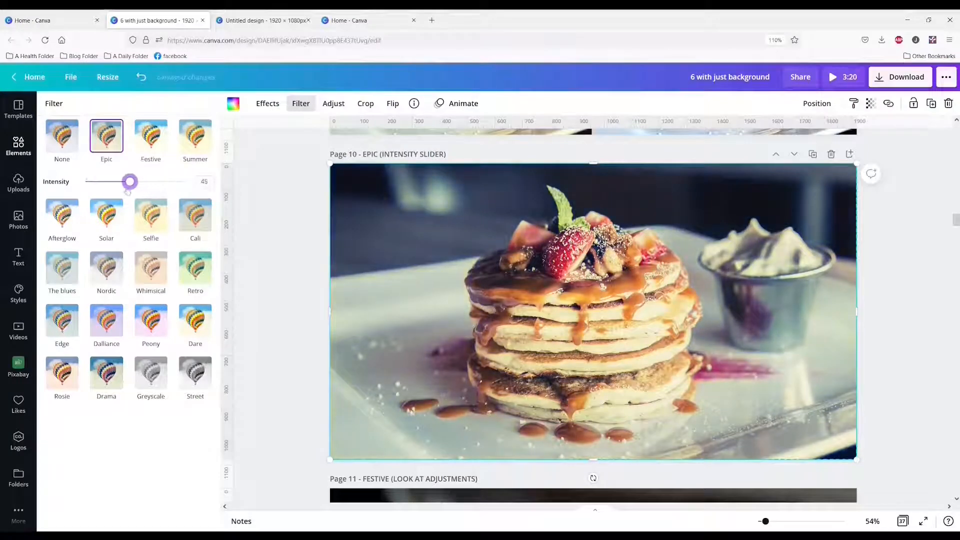
pyautogui.moveTo(128, 191); pyautogui.dragTo(98, 188)
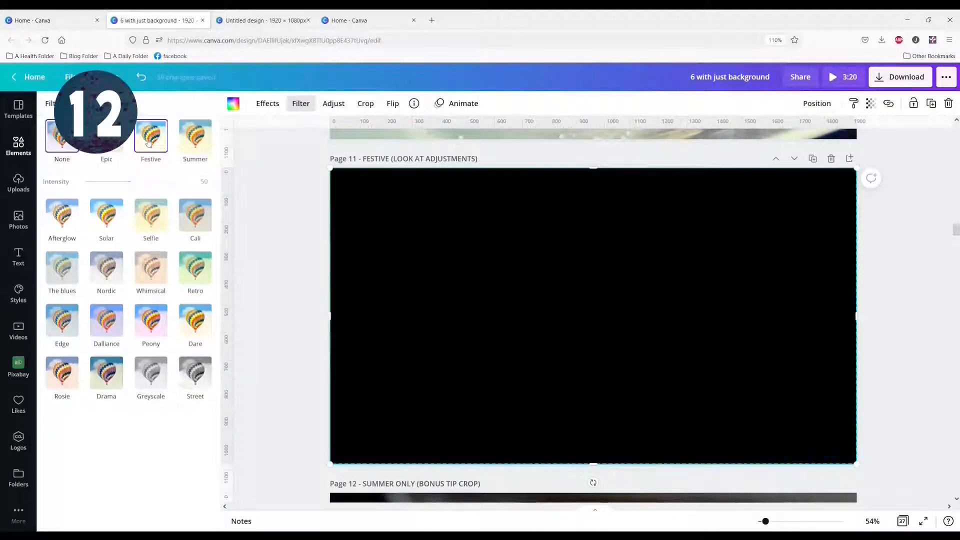
# - Apply the Festive filter to the pancake photo on page 11 and open its image adjustments
pyautogui.click(149, 143)
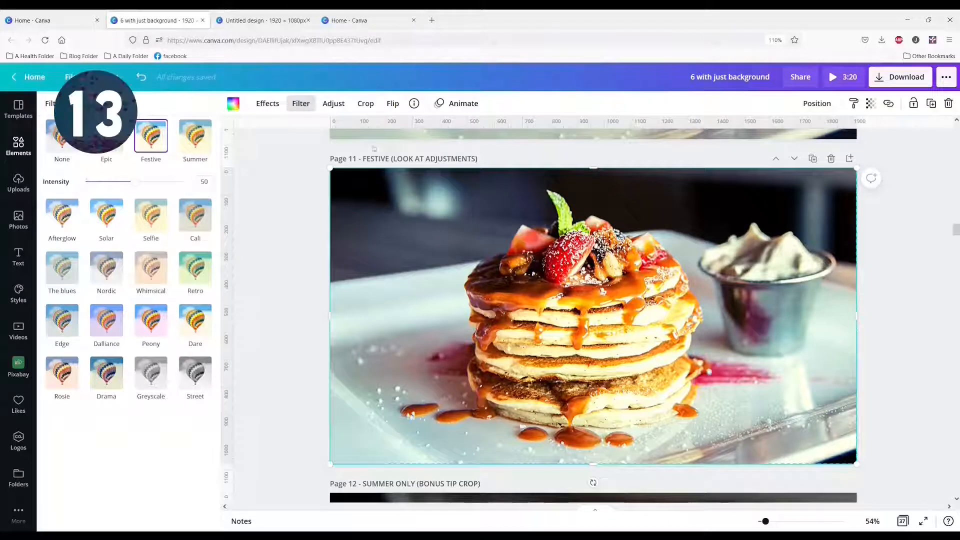
pyautogui.click(339, 106)
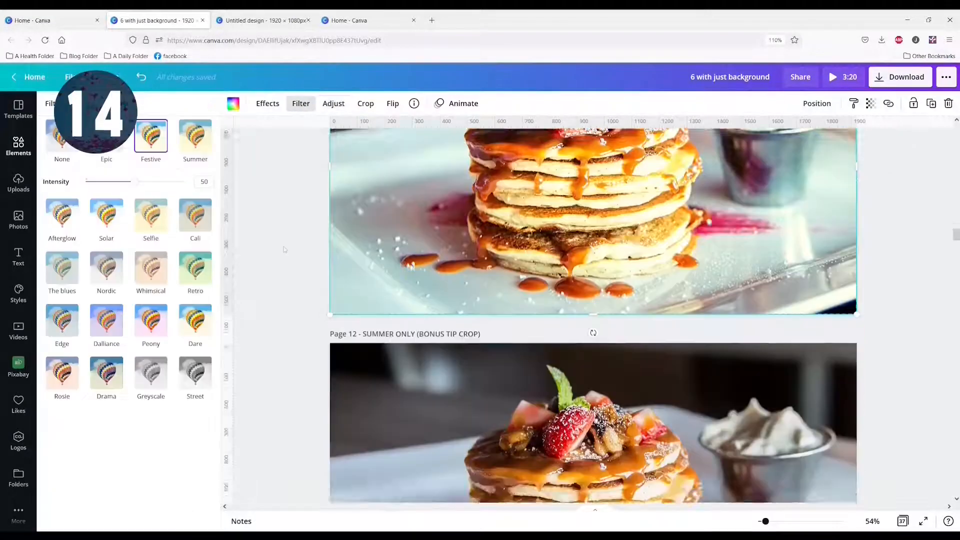
# - Apply the Summer filter to the pancake photo on page 12
pyautogui.scroll(-4, 284, 248)
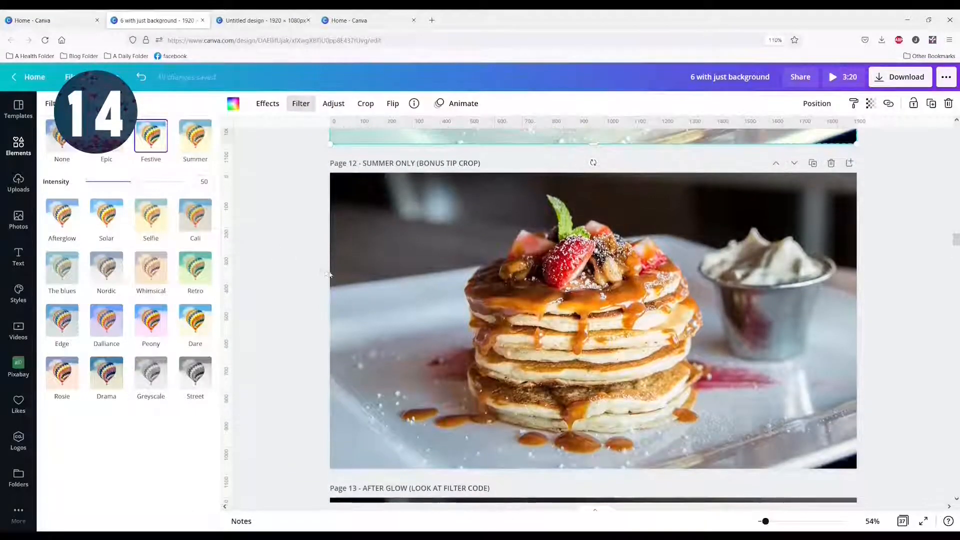
pyautogui.click(352, 272)
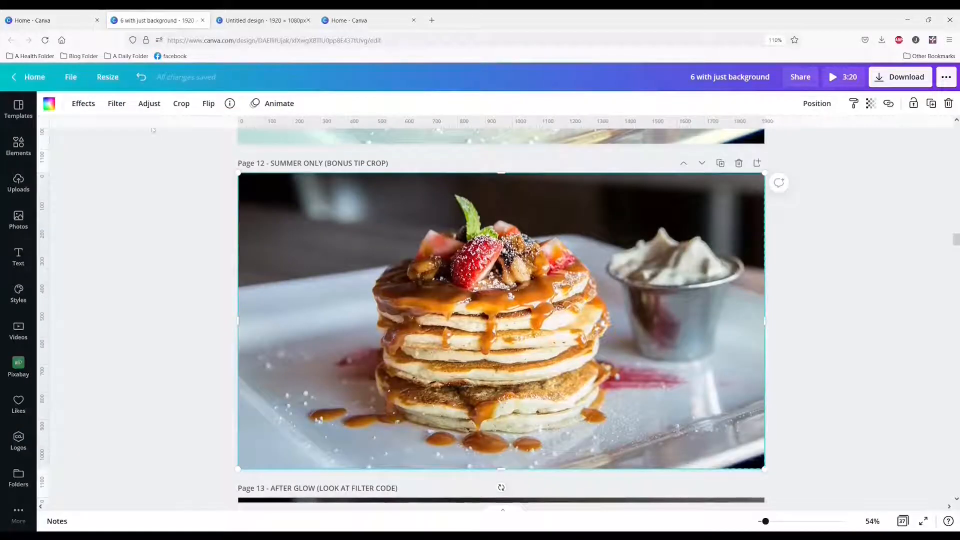
pyautogui.click(117, 103)
pyautogui.click(198, 145)
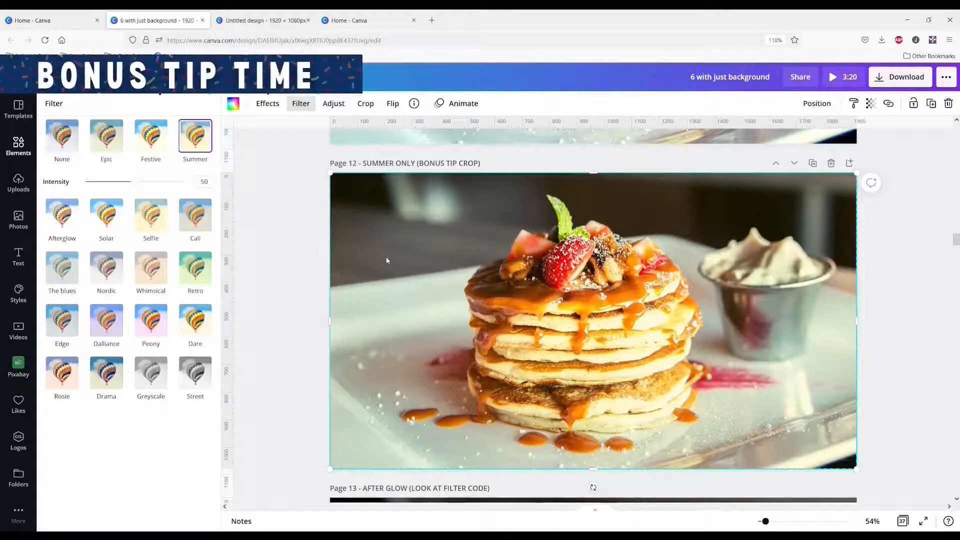
# - Crop the page 12 photo by enlarging it well beyond the page frame and repositioning the pancakes within it
pyautogui.doubleClick(419, 261)
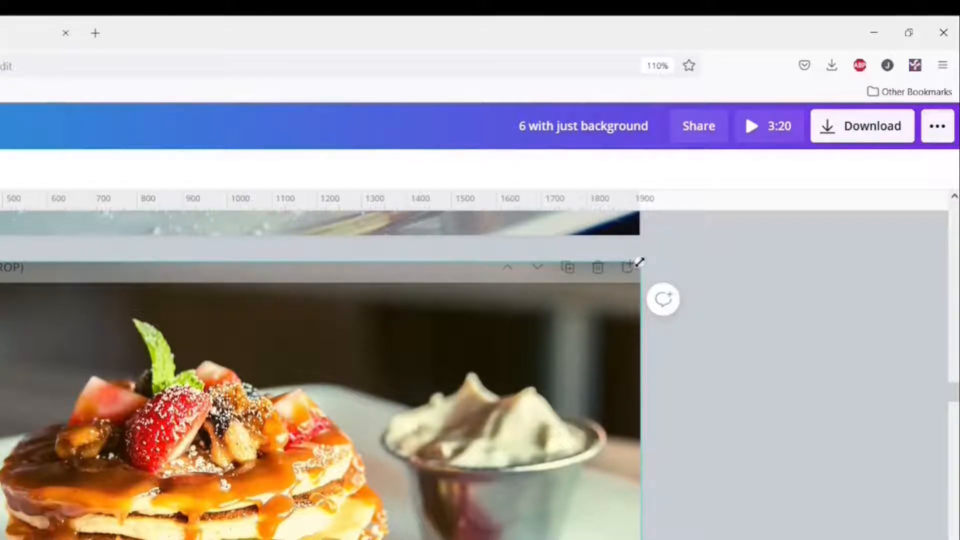
pyautogui.moveTo(641, 262); pyautogui.dragTo(947, 105)
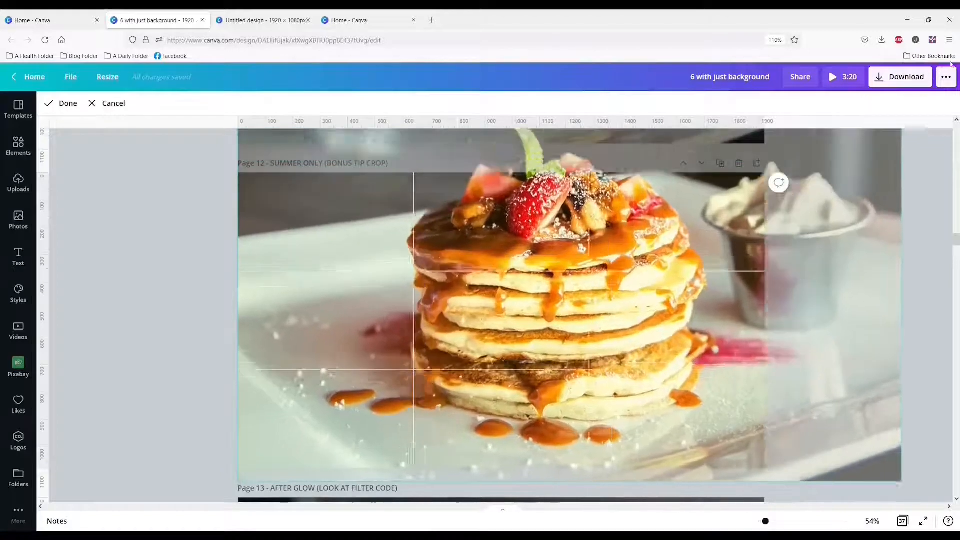
pyautogui.moveTo(951, 64); pyautogui.dragTo(959, 10)
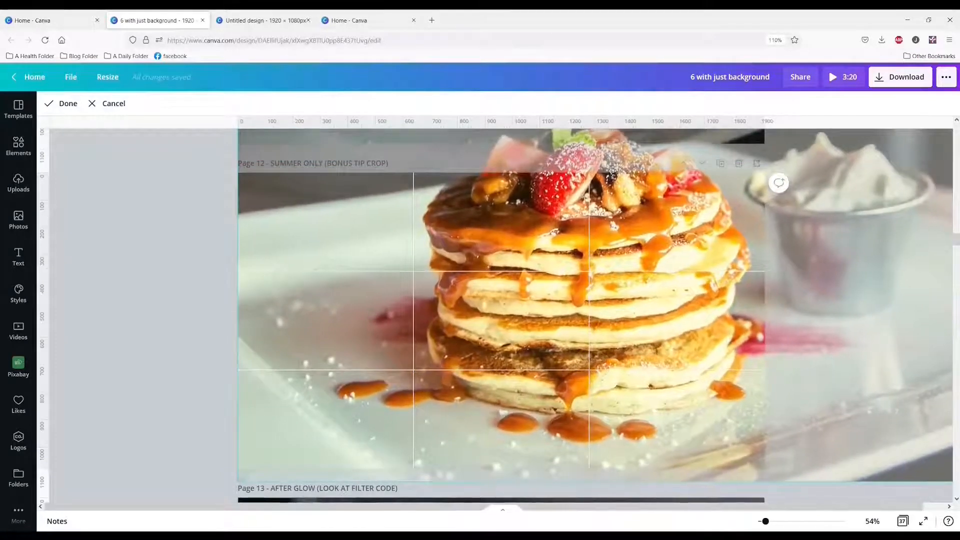
pyautogui.moveTo(551, 267); pyautogui.dragTo(604, 328)
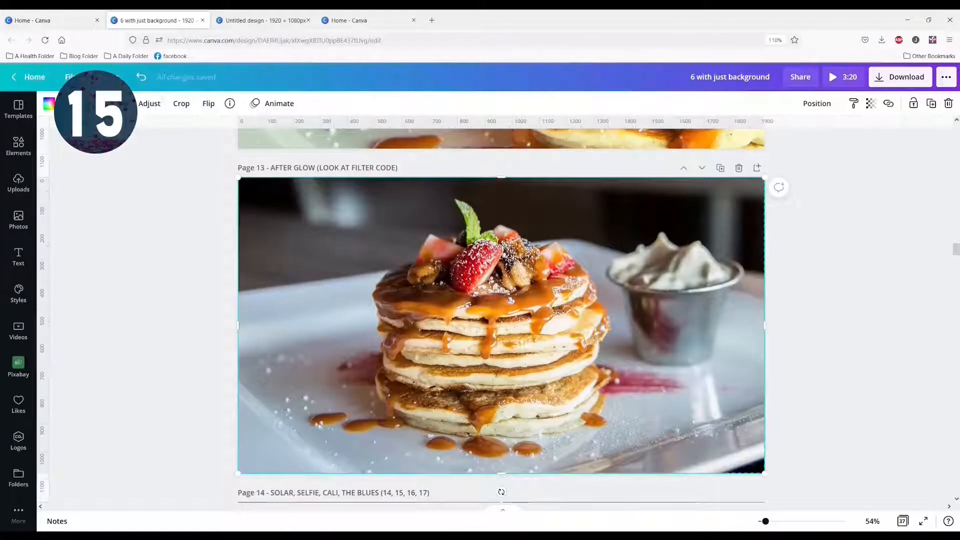
# - Apply the Afterglow filter to the pancake photo on page 13 and select its filter code for copying
pyautogui.click(117, 103)
pyautogui.click(66, 206)
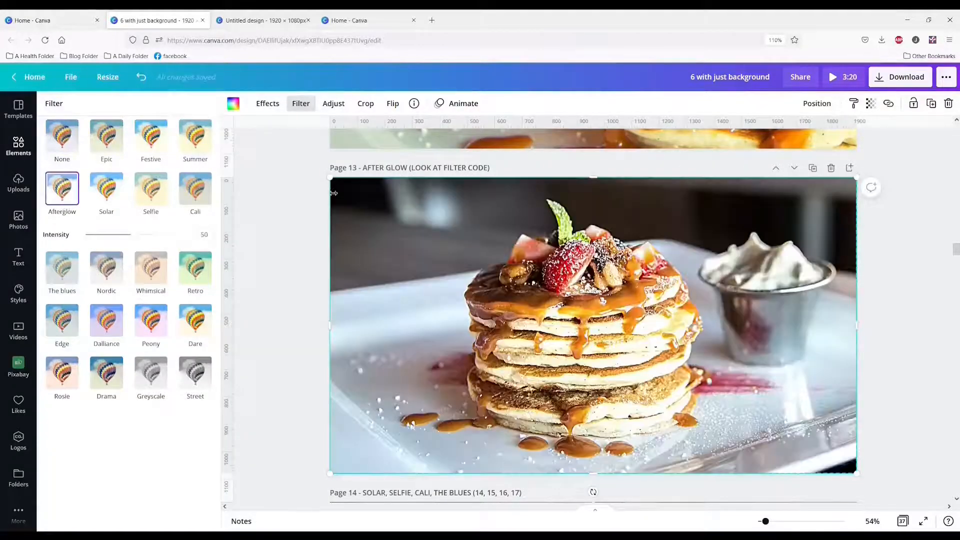
pyautogui.click(333, 104)
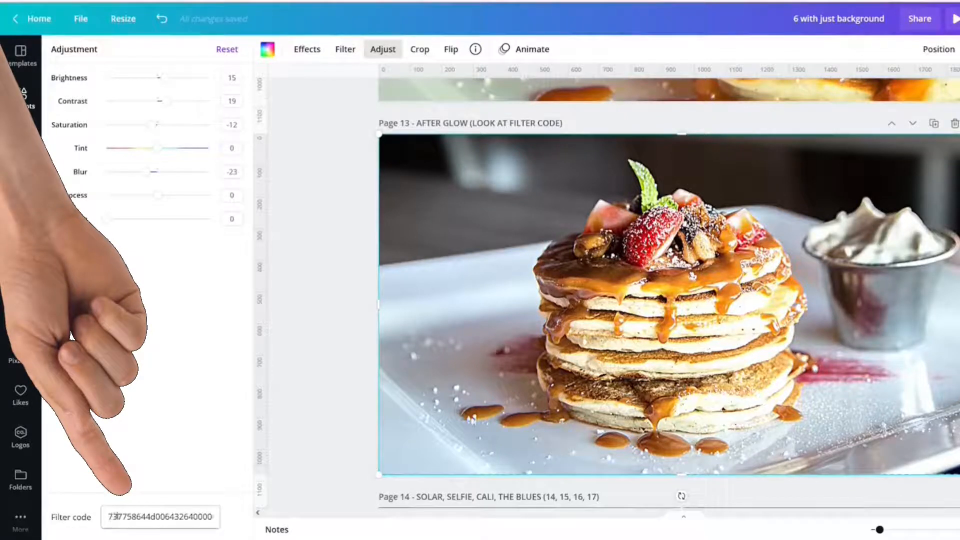
pyautogui.doubleClick(116, 516)
# - Replace the filter code of the page 12 photo with the code copied from the page 13 photo
pyautogui.scroll(7, 315, 416)
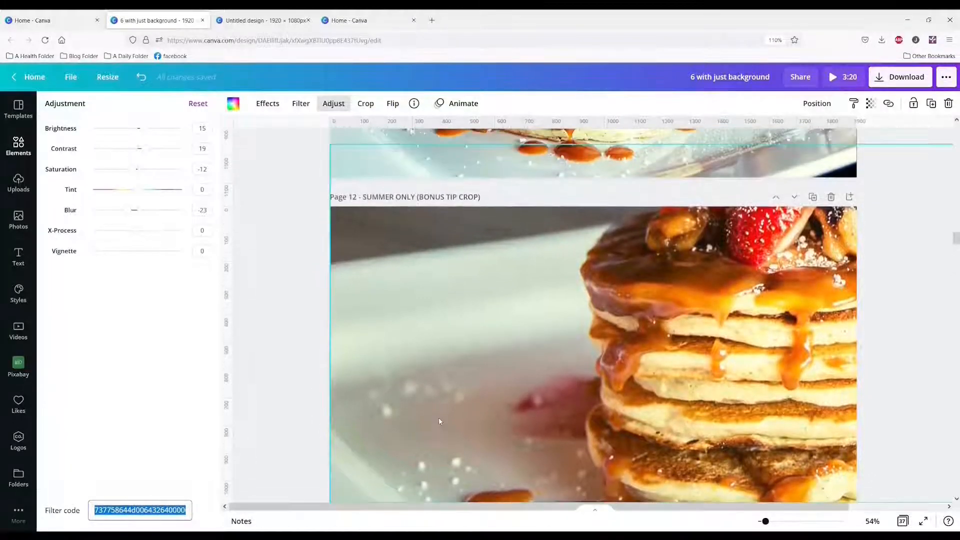
pyautogui.click(439, 420)
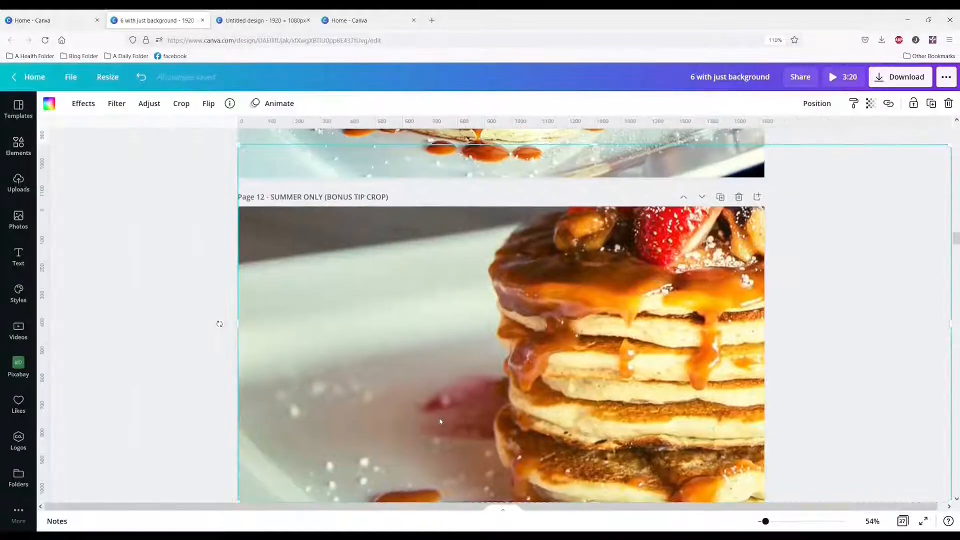
pyautogui.click(153, 105)
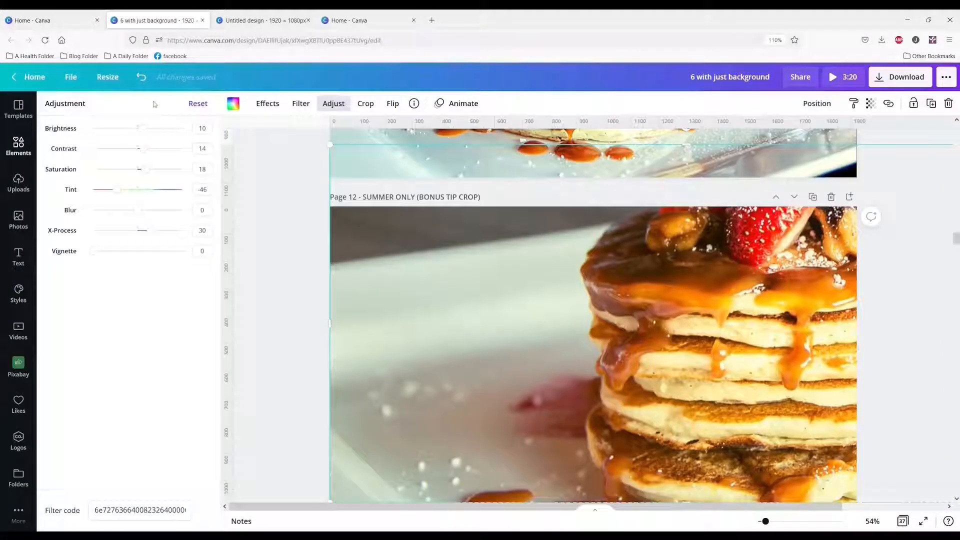
pyautogui.doubleClick(132, 511)
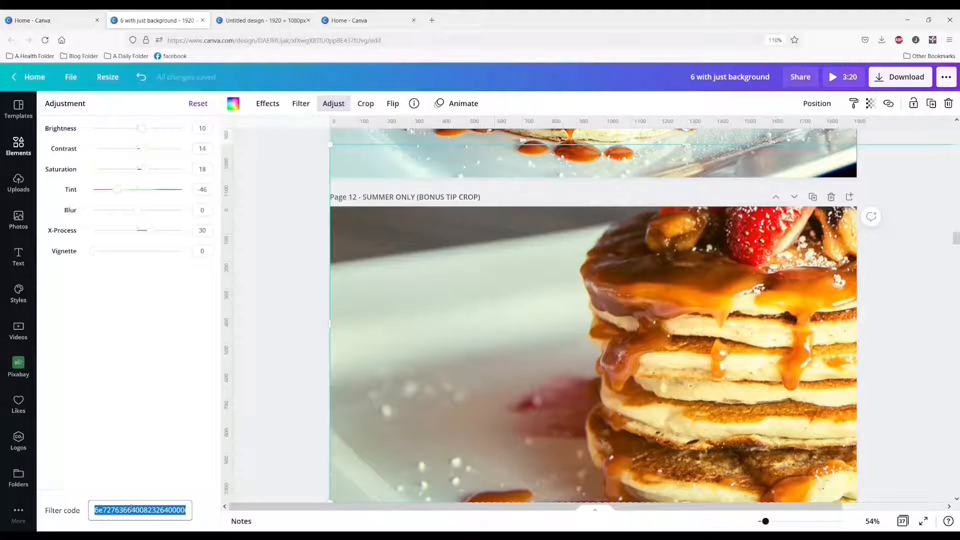
pyautogui.hotkey('ctrl', 'v')
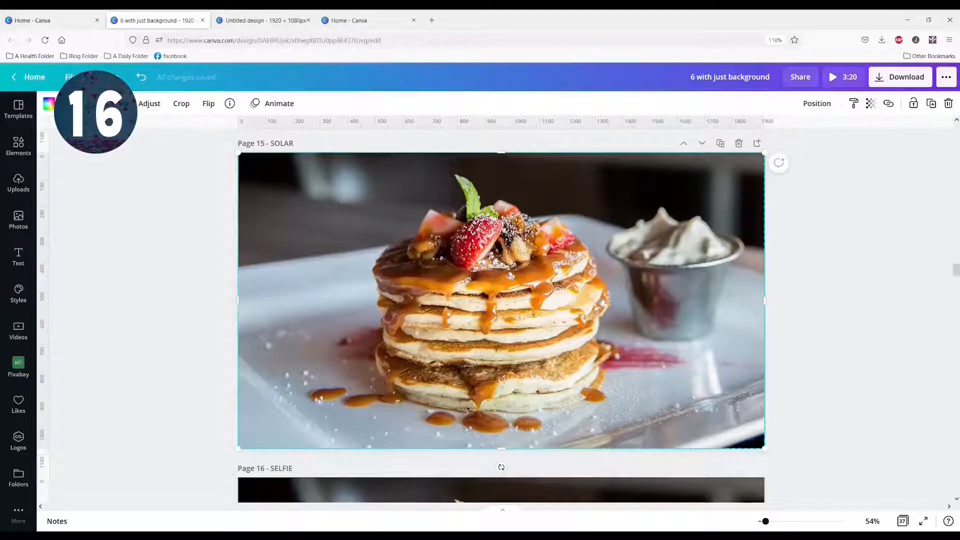
# - Apply the Solar filter to the pancake photo on page 15 and the Selfie filter to the one on page 16
pyautogui.click(117, 103)
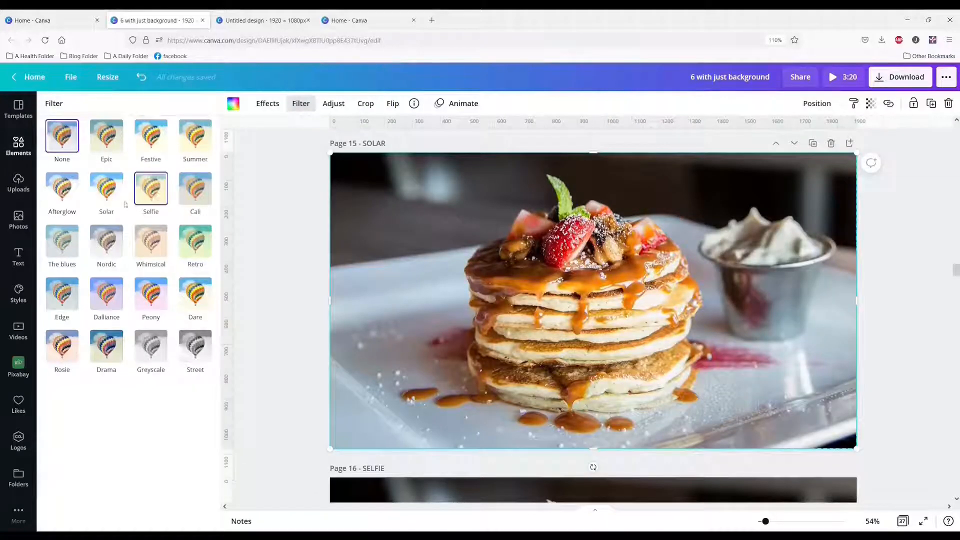
pyautogui.click(106, 199)
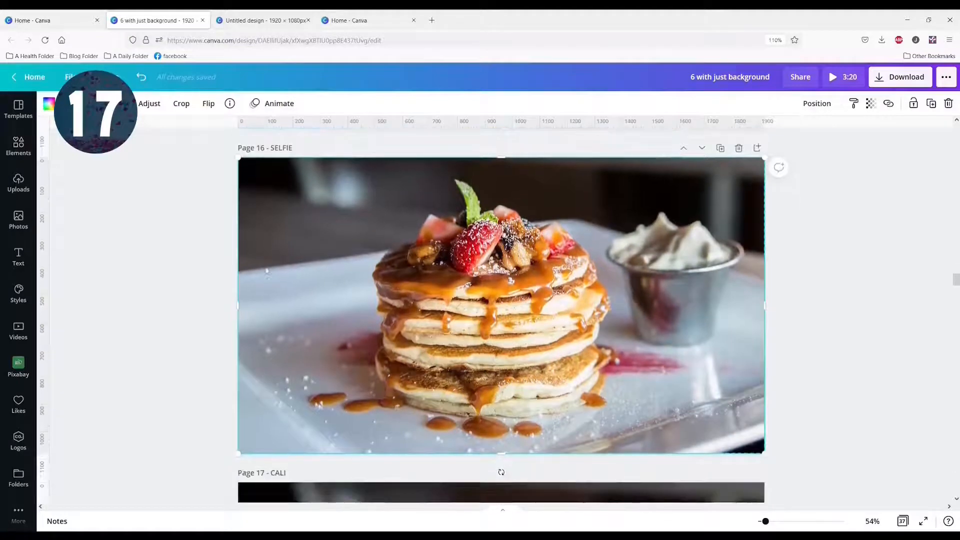
pyautogui.click(116, 103)
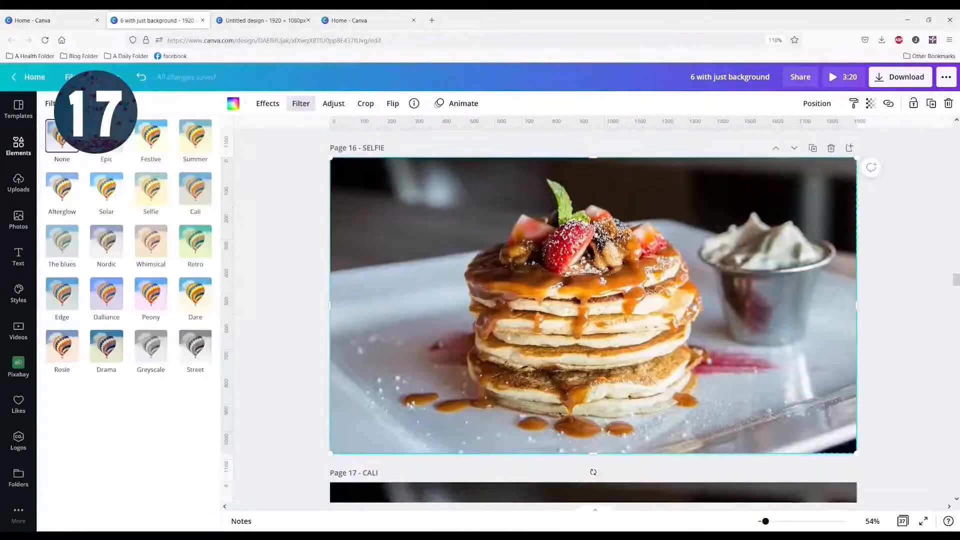
pyautogui.click(151, 193)
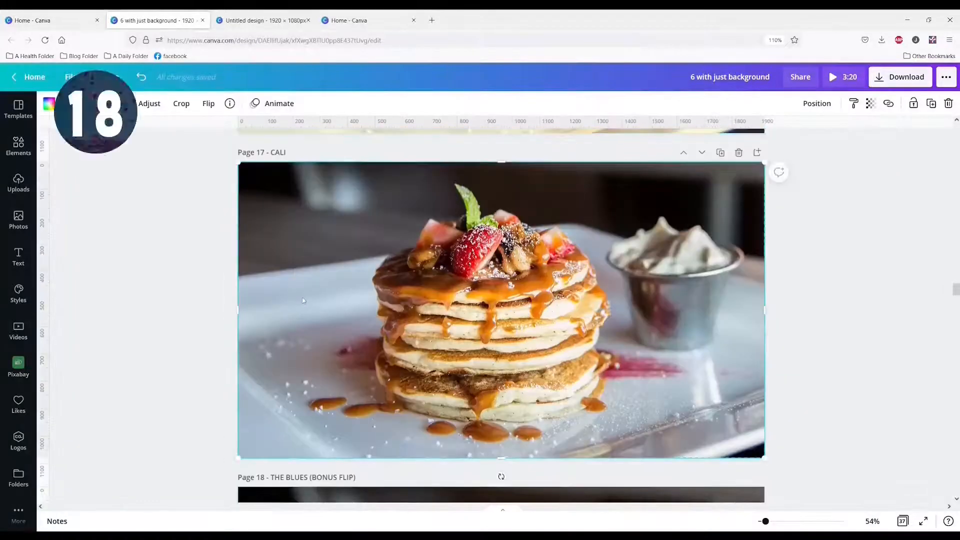
# - Apply the Cali filter to the pancake photo on page 17 and The blues filter to the one on page 18
pyautogui.click(117, 103)
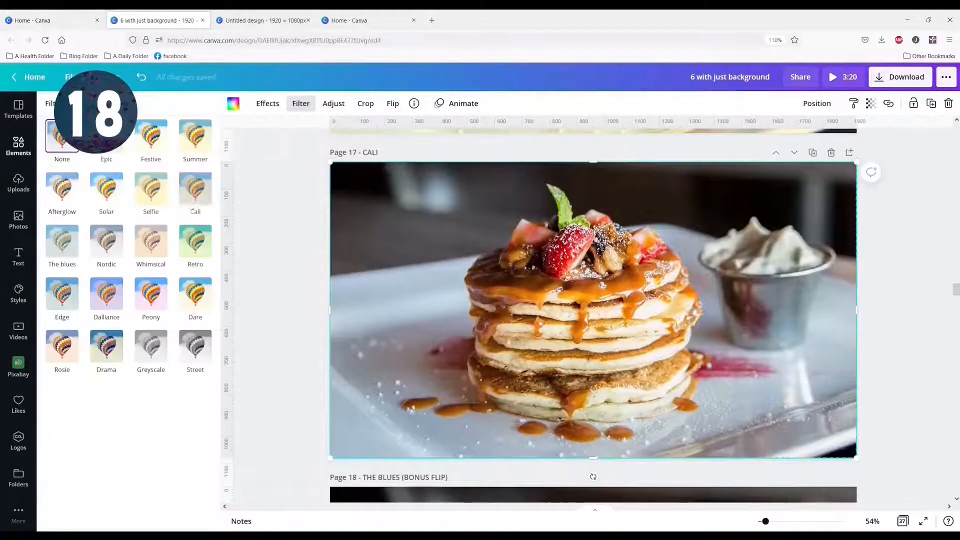
pyautogui.click(190, 204)
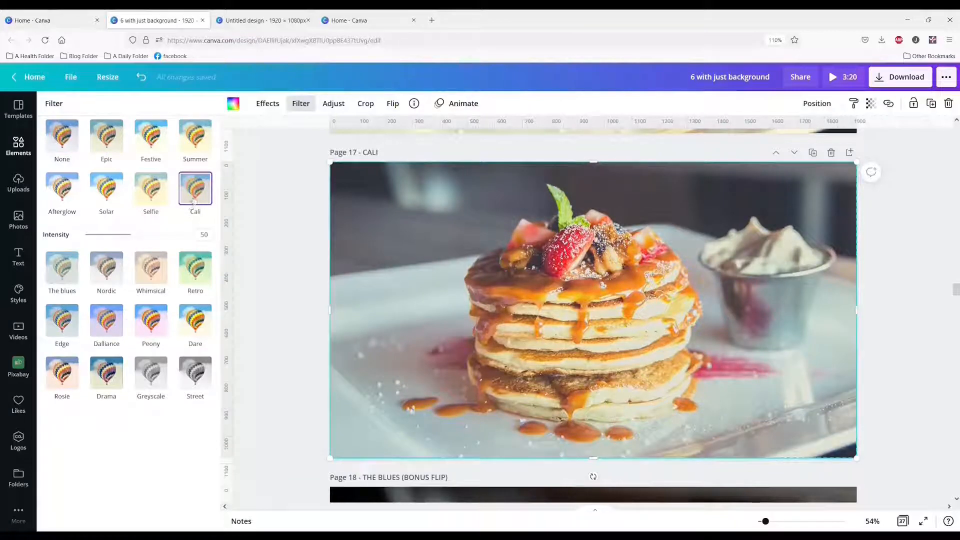
pyautogui.scroll(-5, 305, 279)
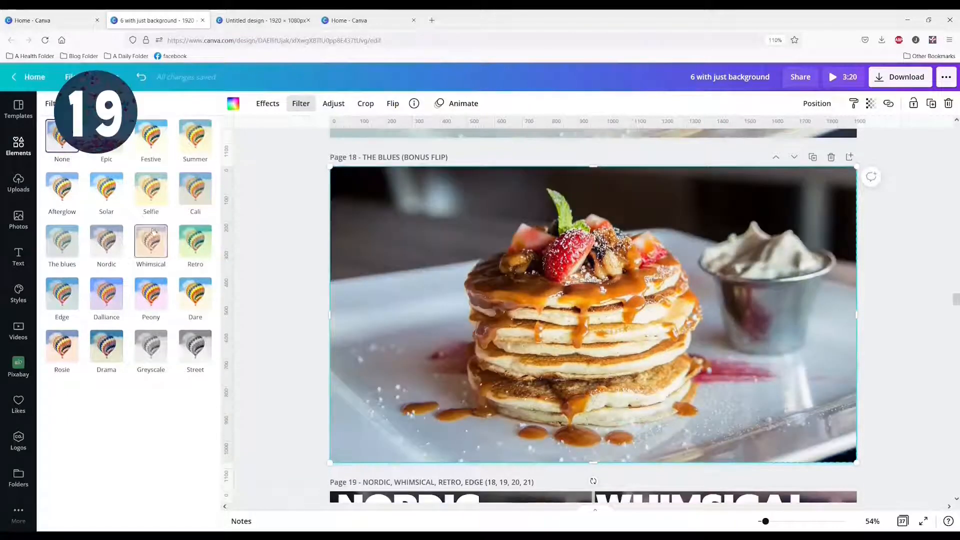
pyautogui.click(57, 254)
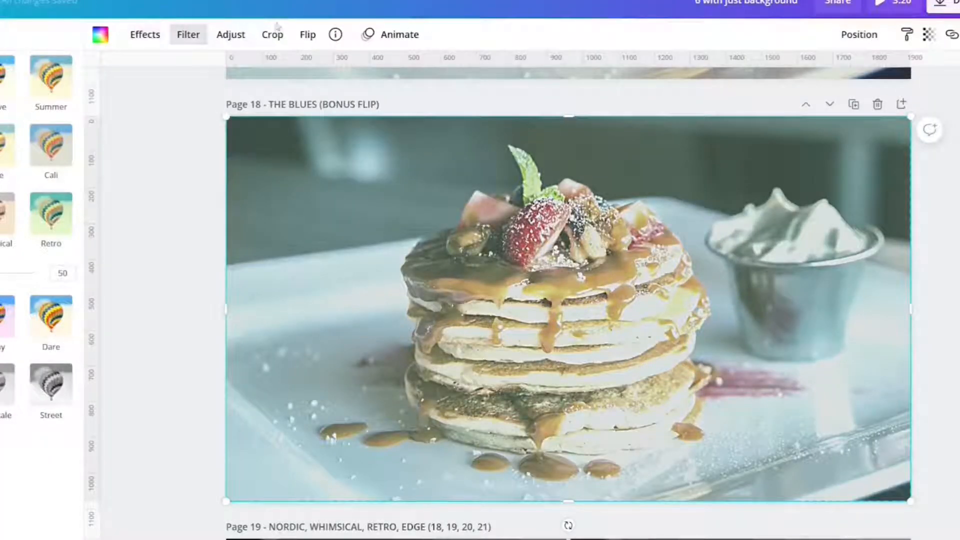
# - Flip the pancake photo on page 18 horizontally
pyautogui.click(309, 36)
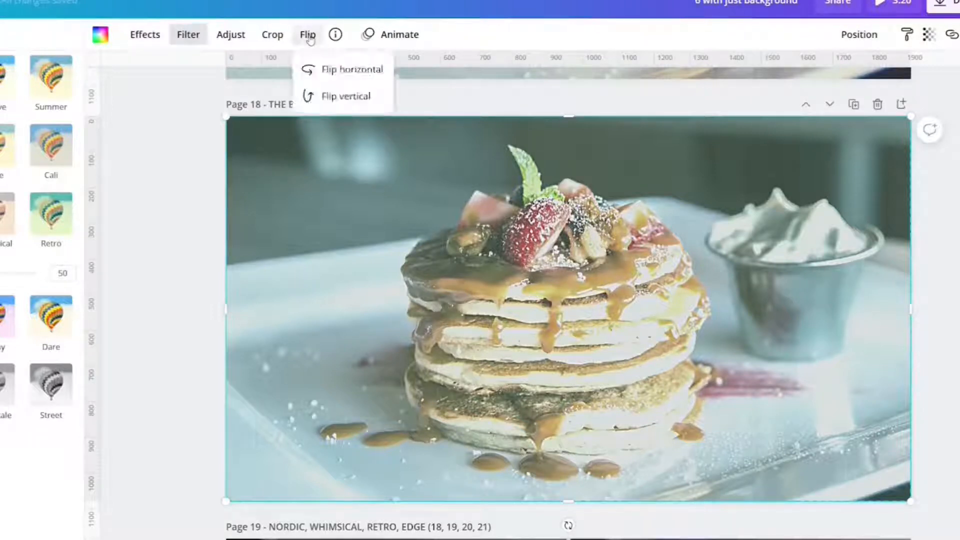
pyautogui.click(324, 74)
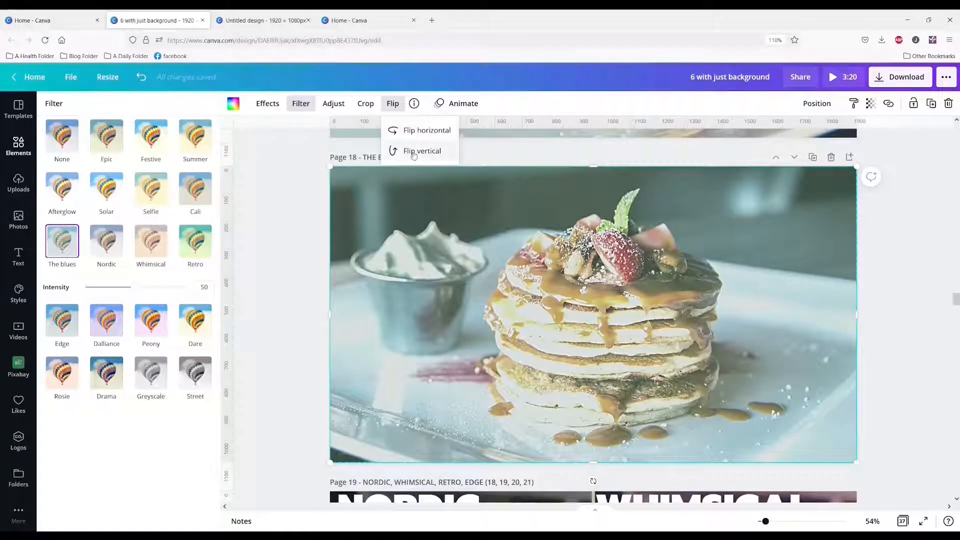
pyautogui.click(335, 102)
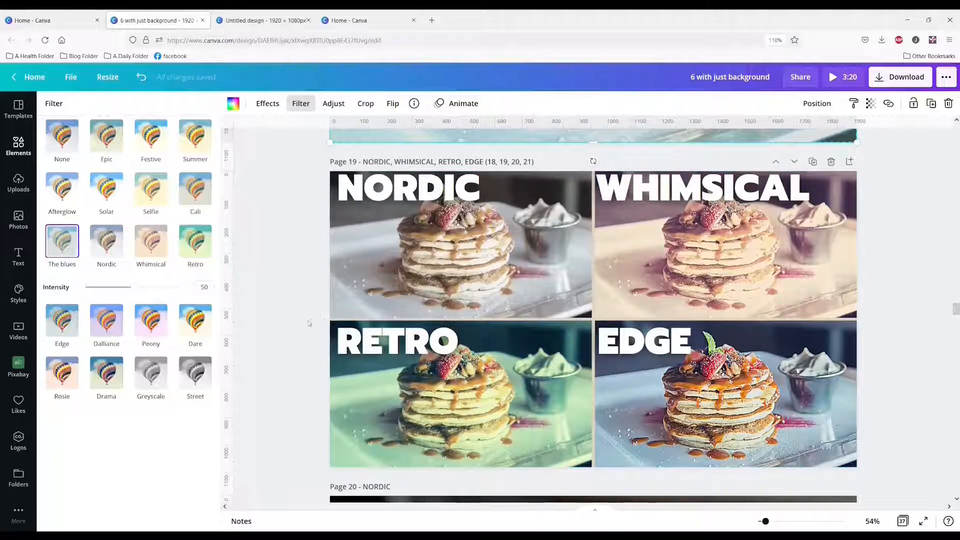
# - Apply the Nordic filter to the pancake photo on page 20
pyautogui.scroll(-6, 311, 323)
pyautogui.click(342, 188)
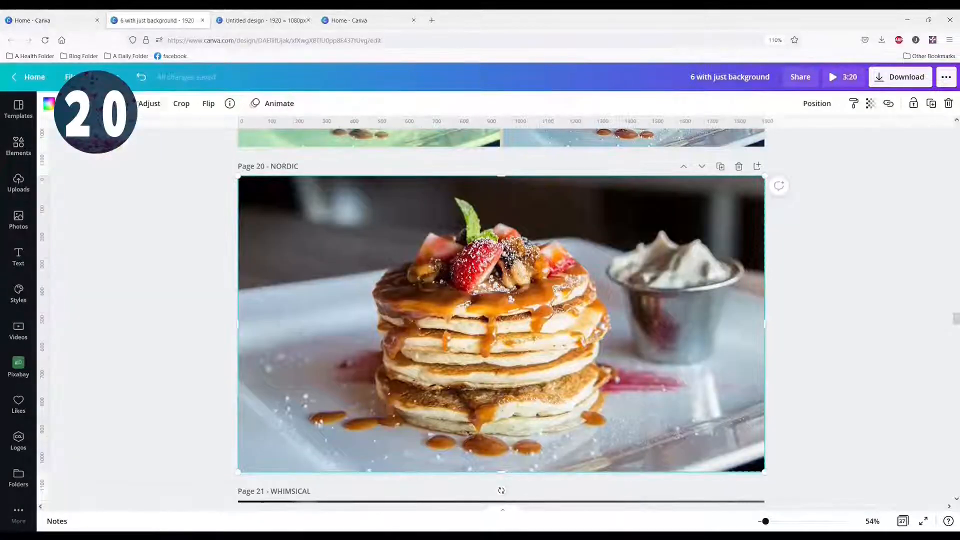
pyautogui.click(116, 103)
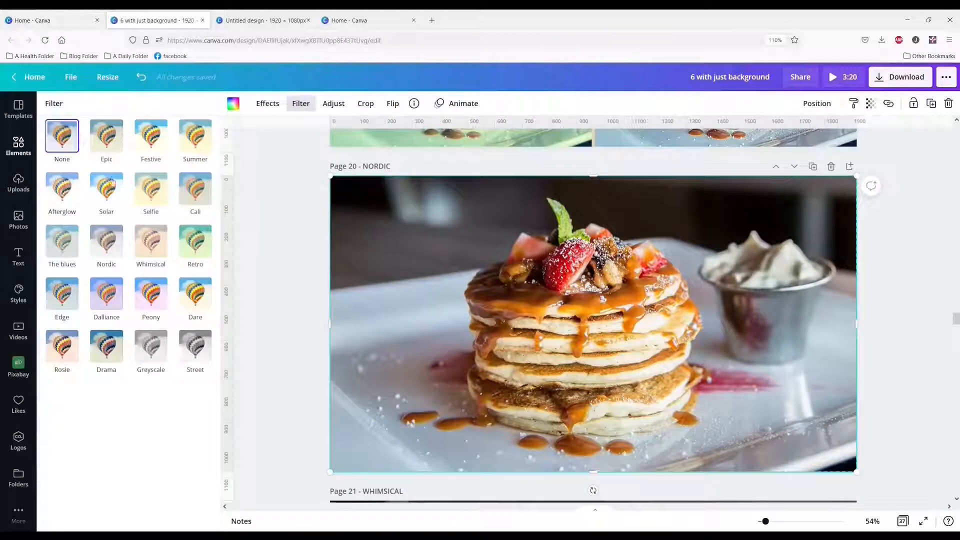
pyautogui.click(113, 250)
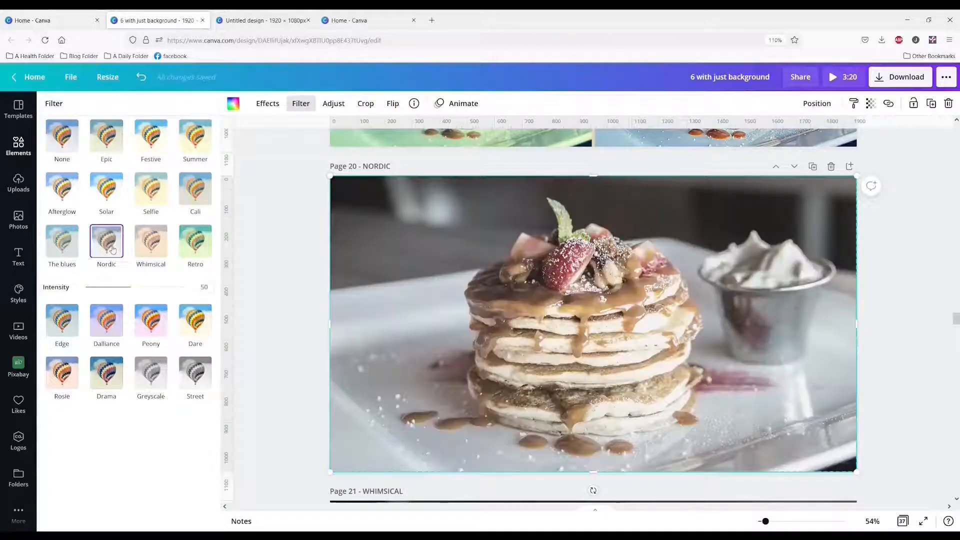
# - Apply the Whimsical filter to the pancake photo on page 21
pyautogui.scroll(-7, 292, 283)
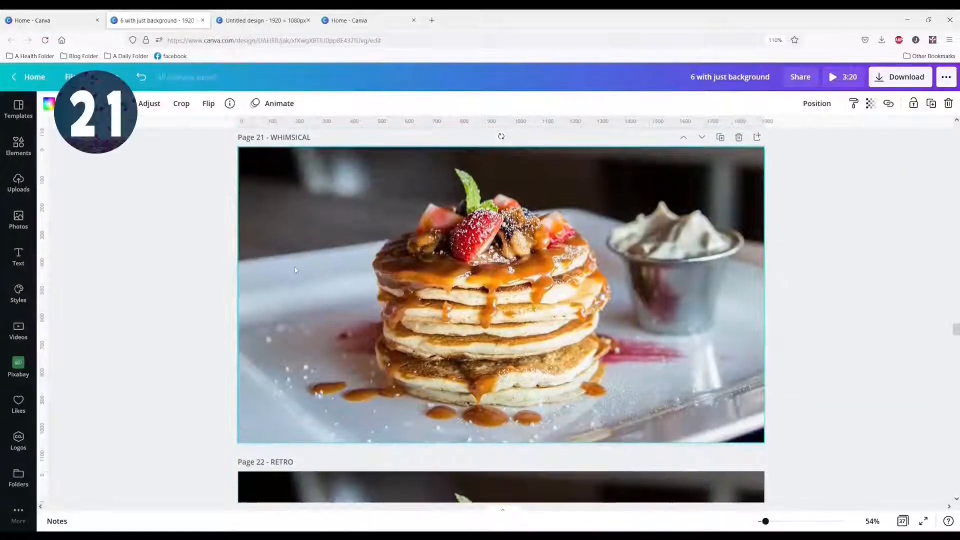
pyautogui.click(295, 270)
pyautogui.click(116, 103)
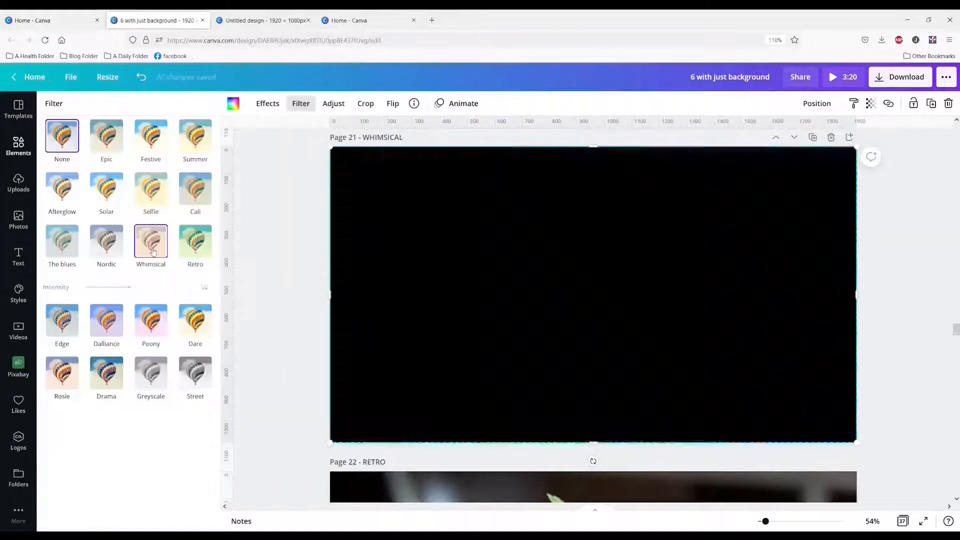
pyautogui.click(153, 252)
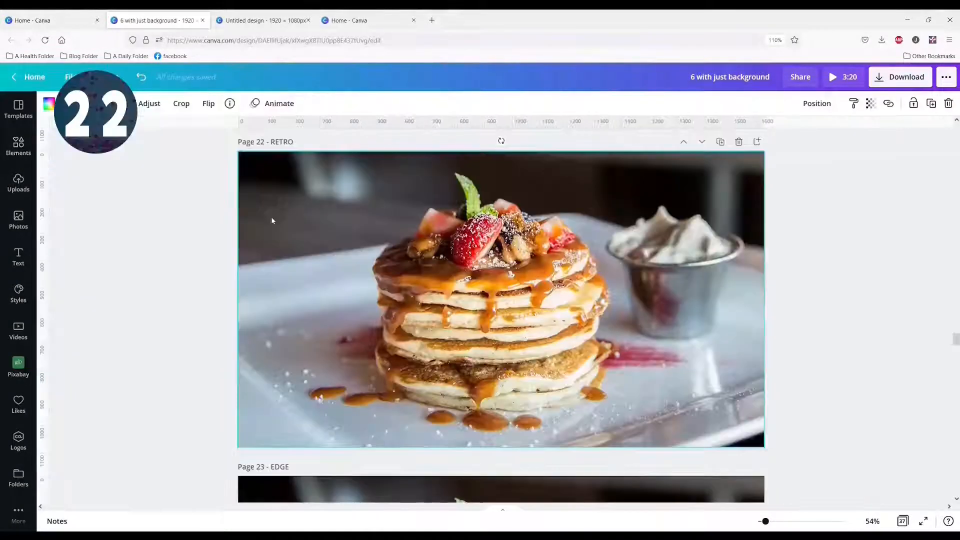
# - Apply the Retro filter to the pancake photo on page 22
pyautogui.click(271, 217)
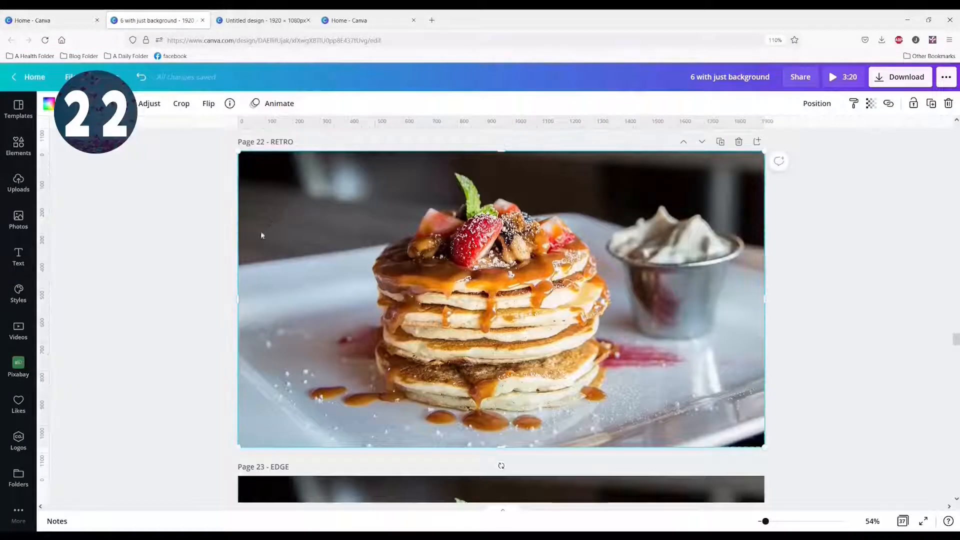
pyautogui.click(116, 103)
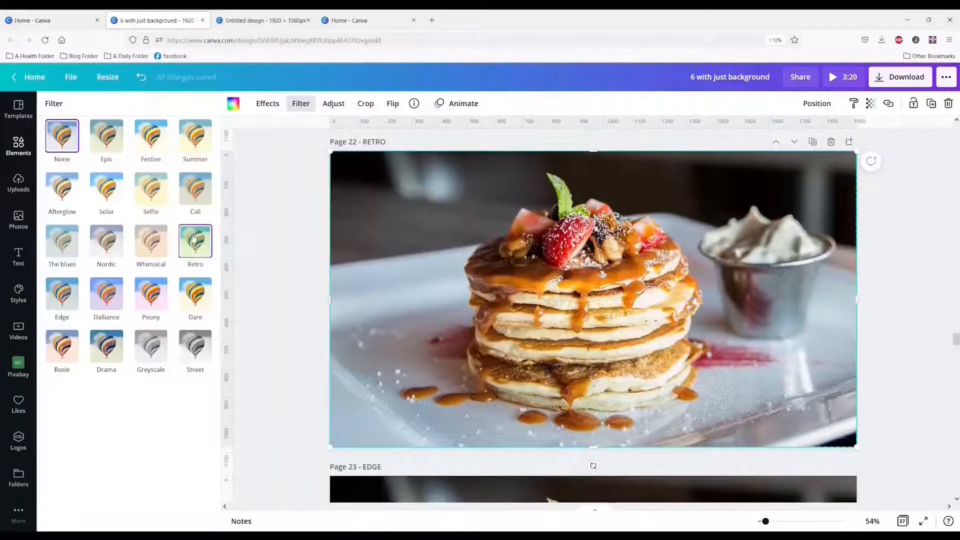
pyautogui.click(195, 240)
# - Enlarge the pancake photo on page 22 within its crop frame
pyautogui.click(324, 237)
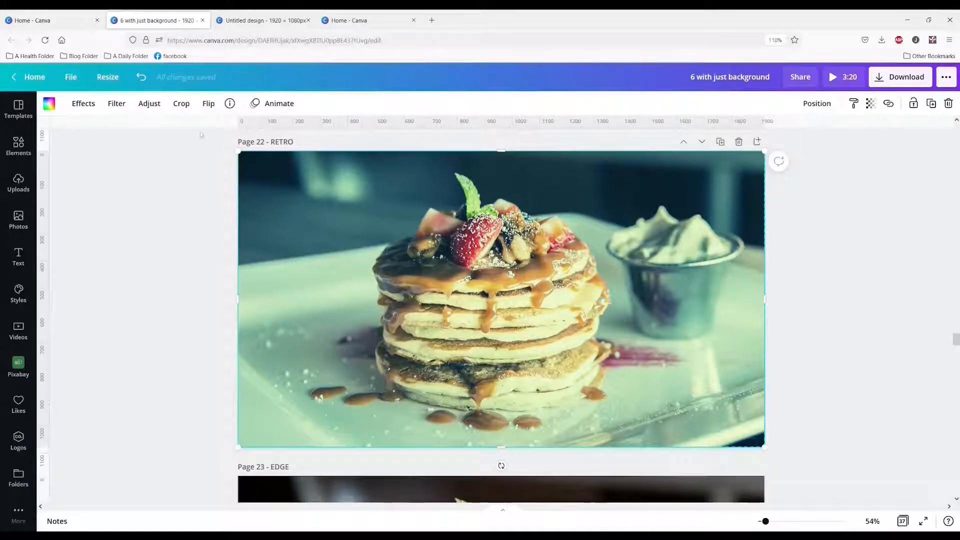
pyautogui.click(181, 104)
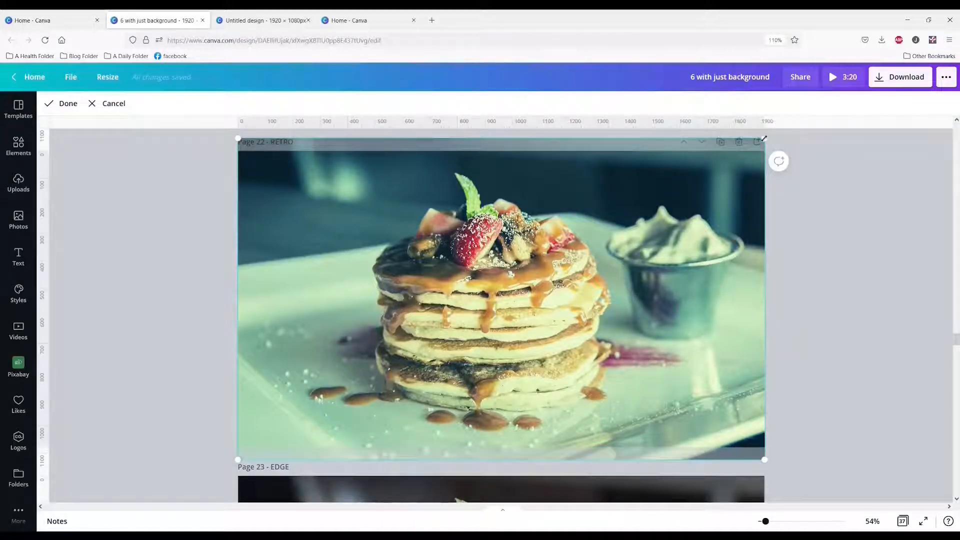
pyautogui.moveTo(764, 139); pyautogui.dragTo(956, 19)
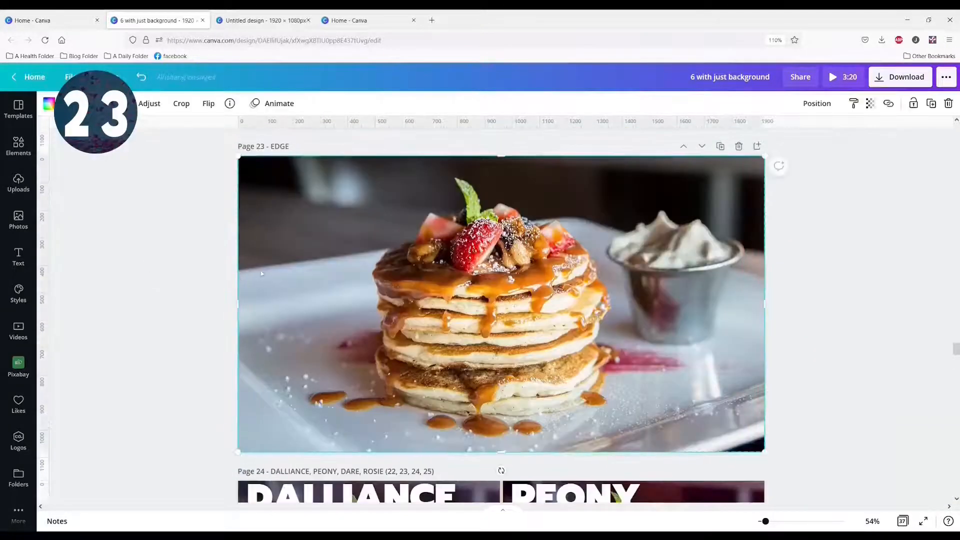
# - Apply the Edge filter to the pancake photo on page 23 and open its image adjustments
pyautogui.click(116, 104)
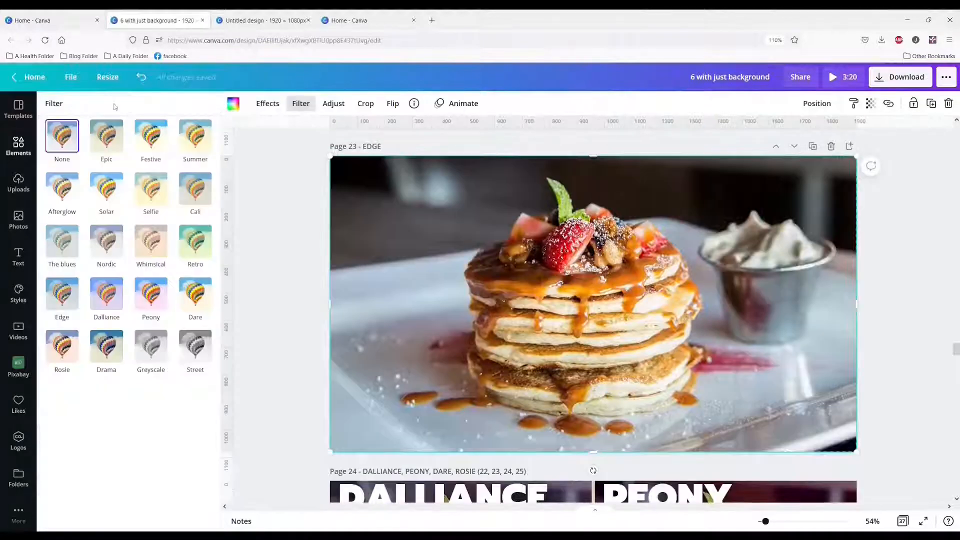
pyautogui.click(62, 302)
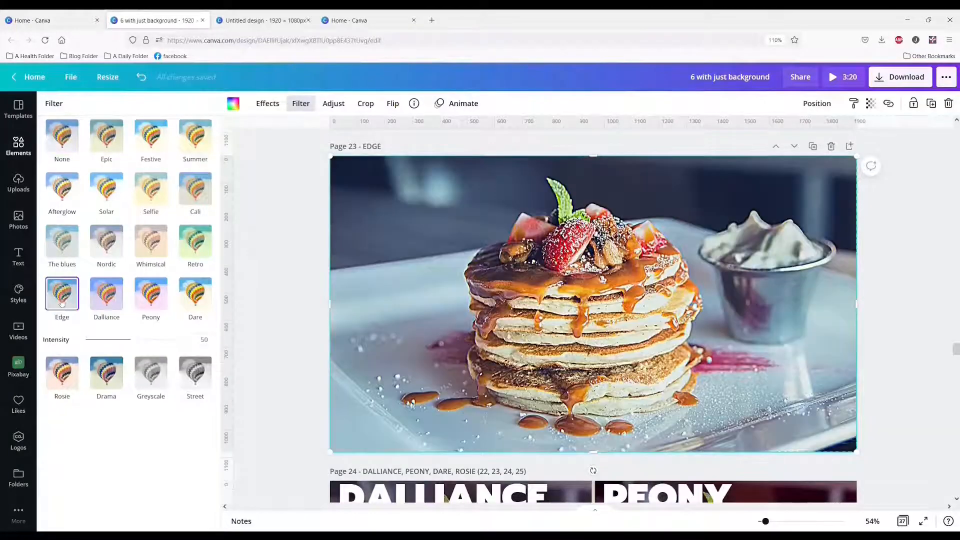
pyautogui.click(335, 107)
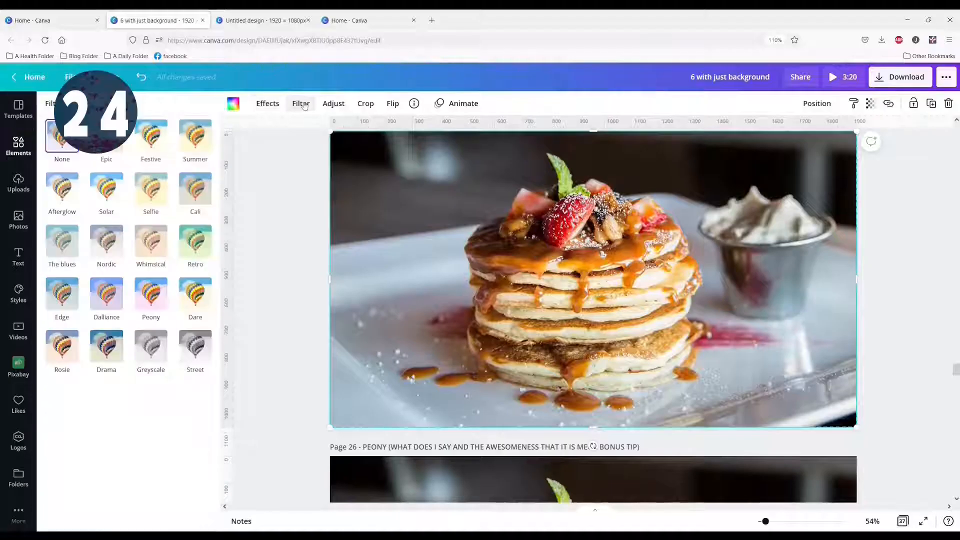
# - Apply the Dalliance filter to the pancake photo on page 25 and shift its tint toward the low end
pyautogui.click(100, 300)
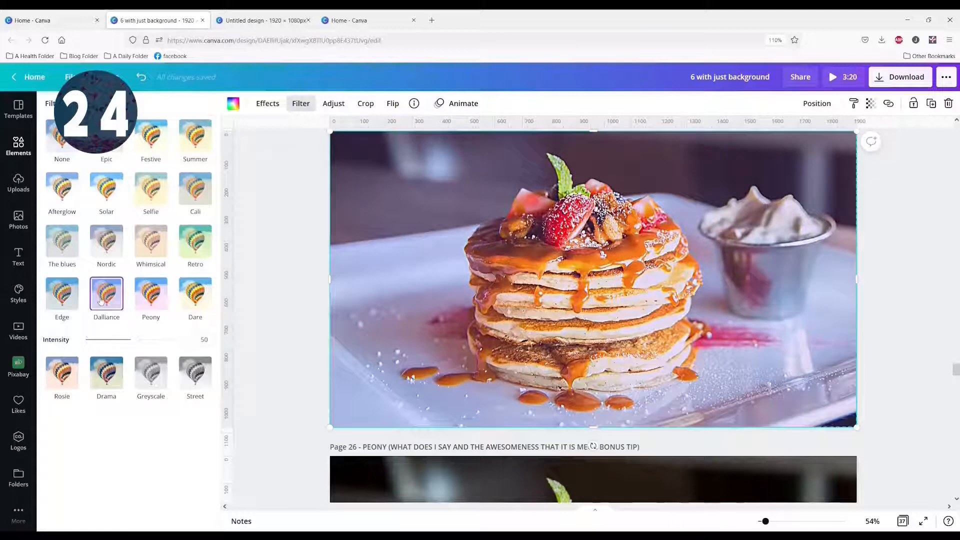
pyautogui.click(334, 104)
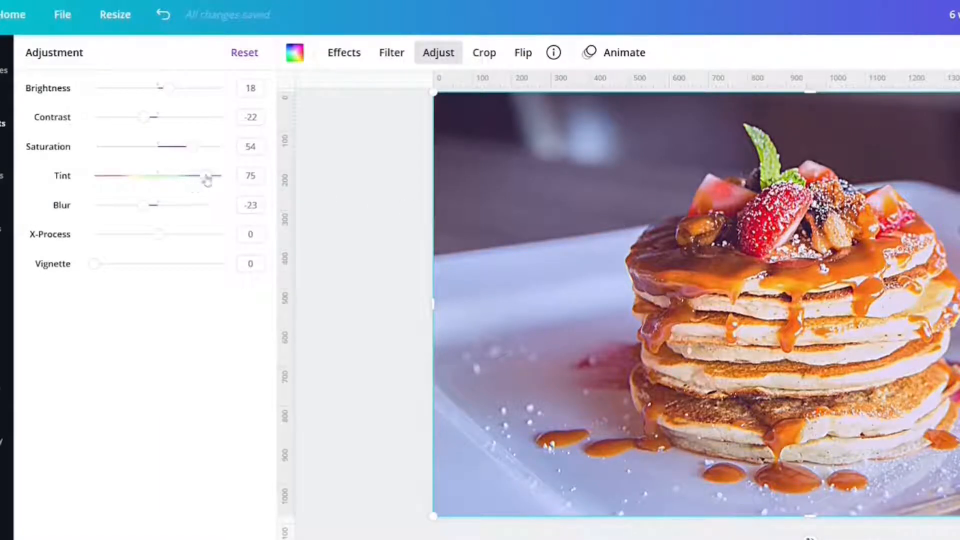
pyautogui.moveTo(206, 179); pyautogui.dragTo(100, 195)
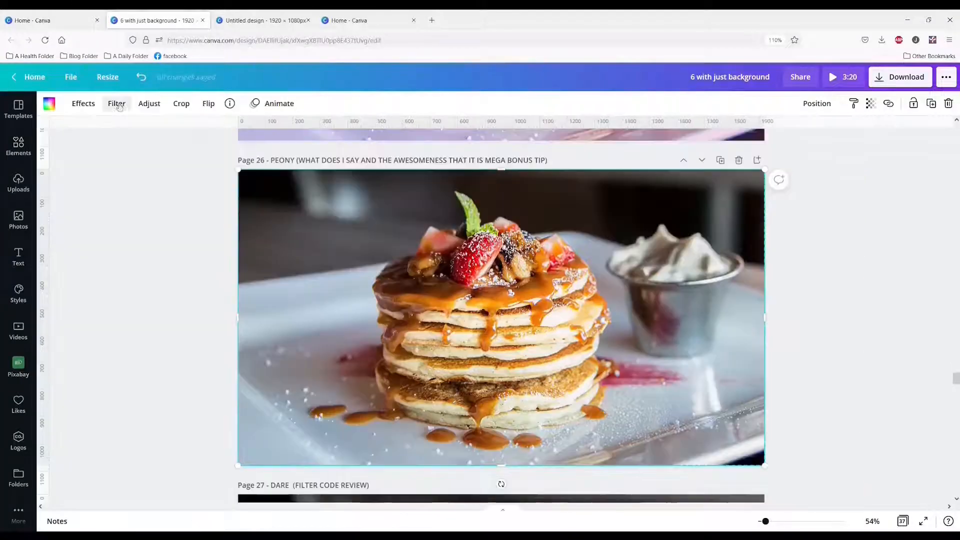
# - Apply the Peony filter to the pancake photo on page 26
pyautogui.click(115, 101)
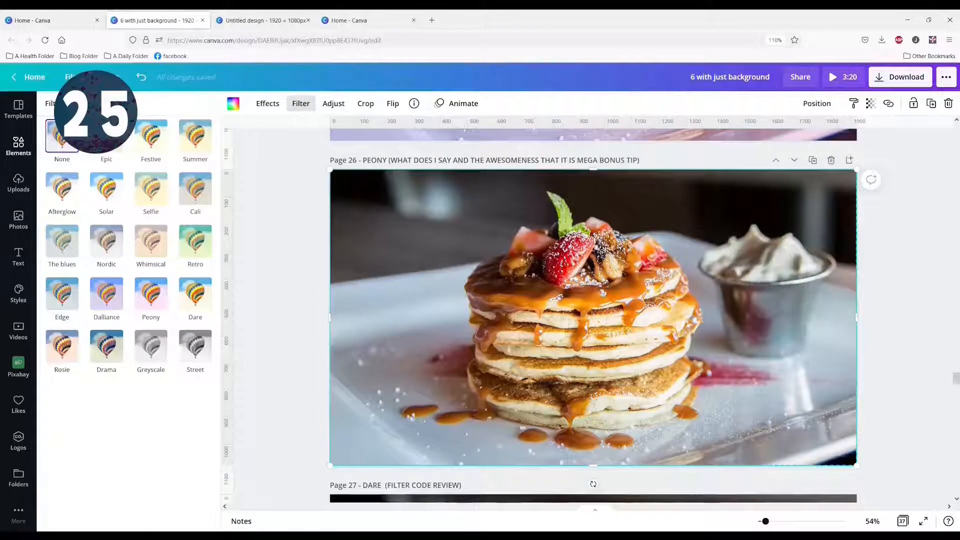
pyautogui.click(150, 305)
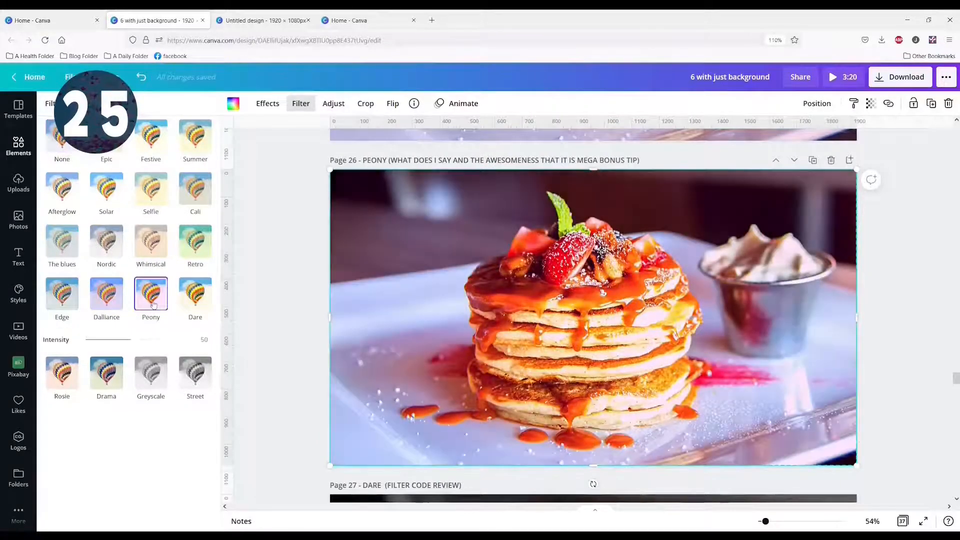
pyautogui.click(222, 295)
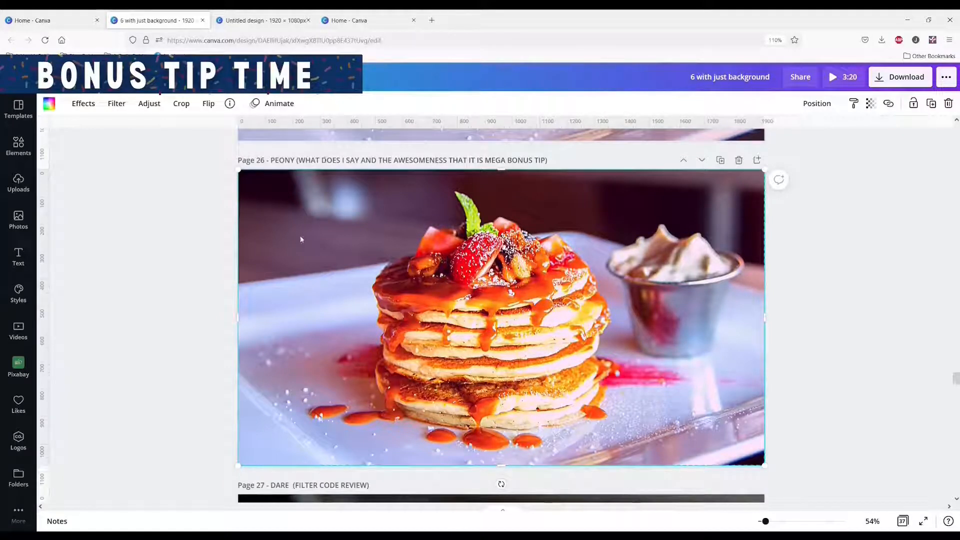
# - View the image information for the pancake photo on page 26 and for the balloon image in the "thumbnail plus outline" design
pyautogui.click(229, 105)
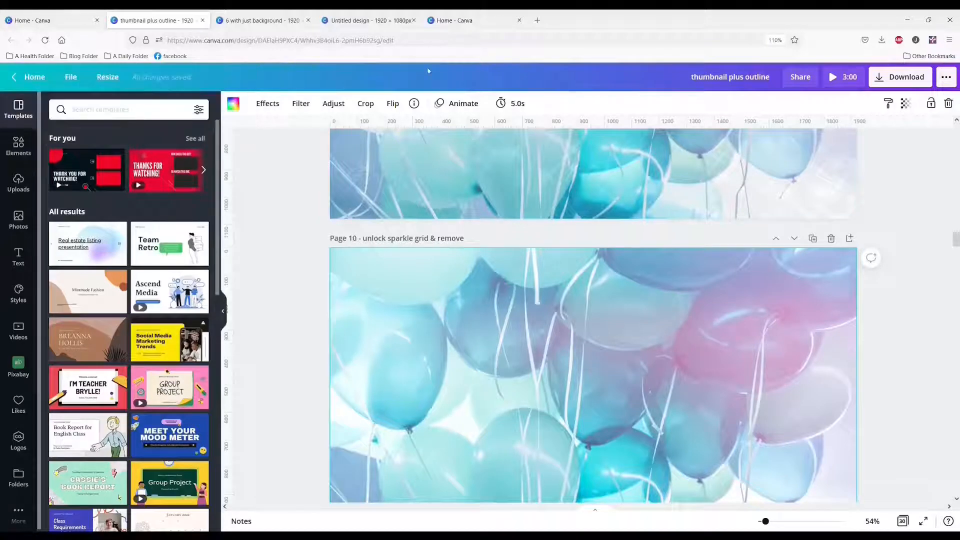
pyautogui.click(414, 104)
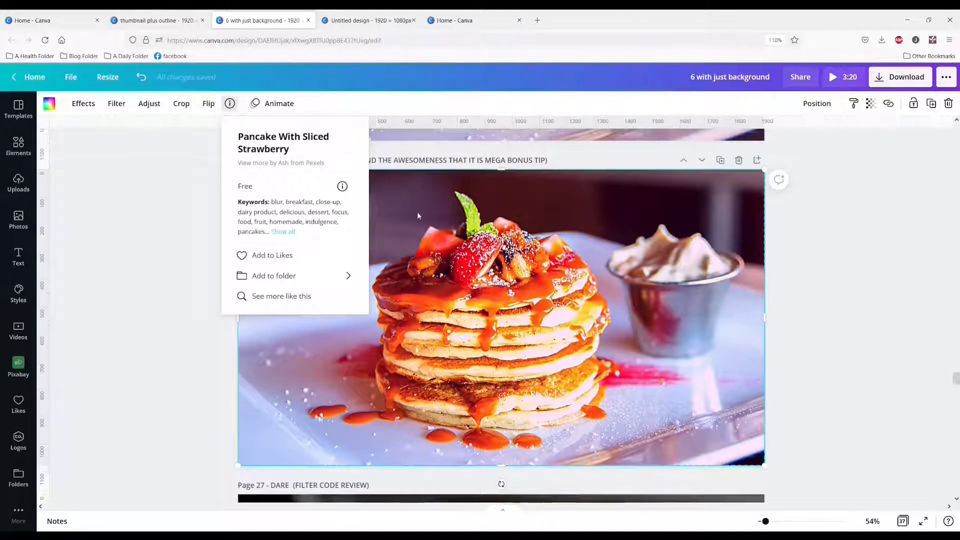
pyautogui.click(439, 228)
# - Apply the Dare filter to the pancake photo on page 27 and increase its intensity
pyautogui.scroll(-5, 438, 227)
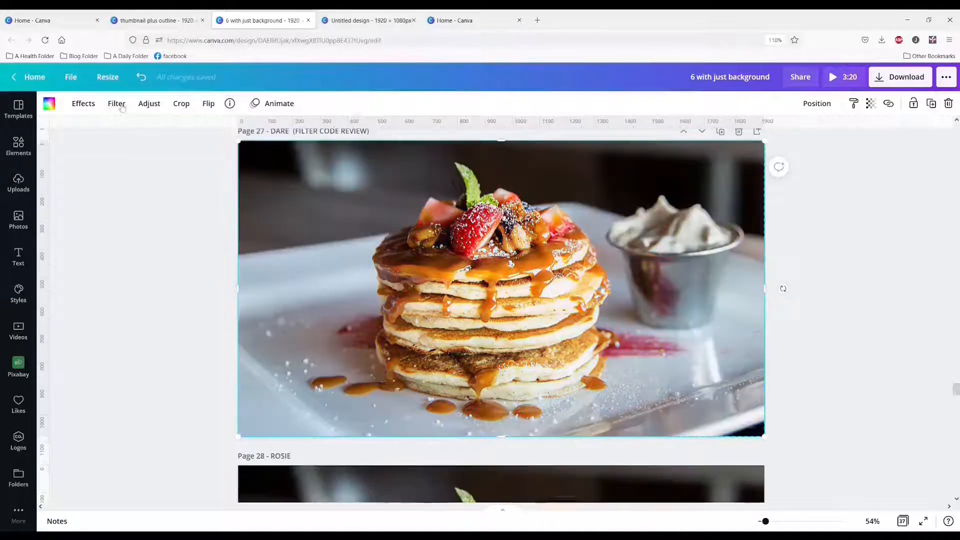
pyautogui.click(117, 103)
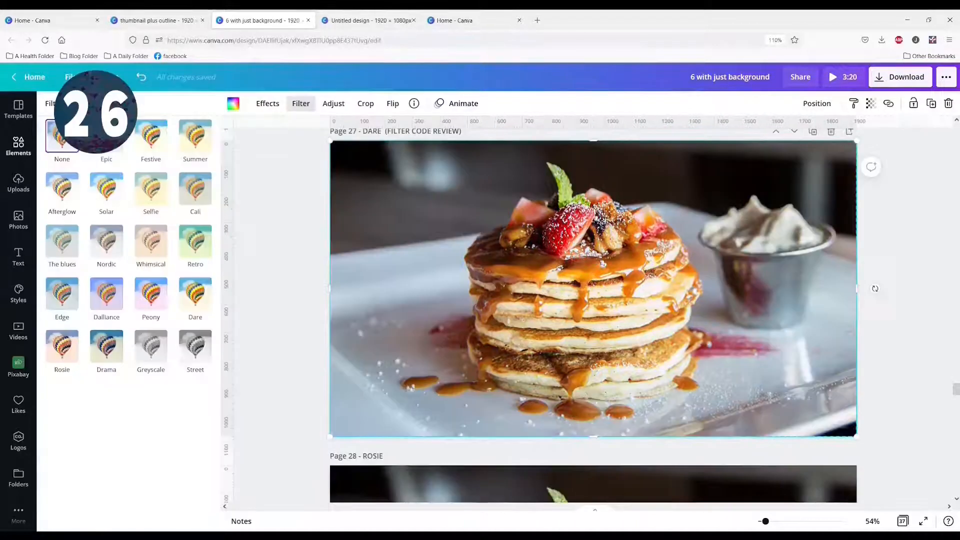
pyautogui.click(199, 300)
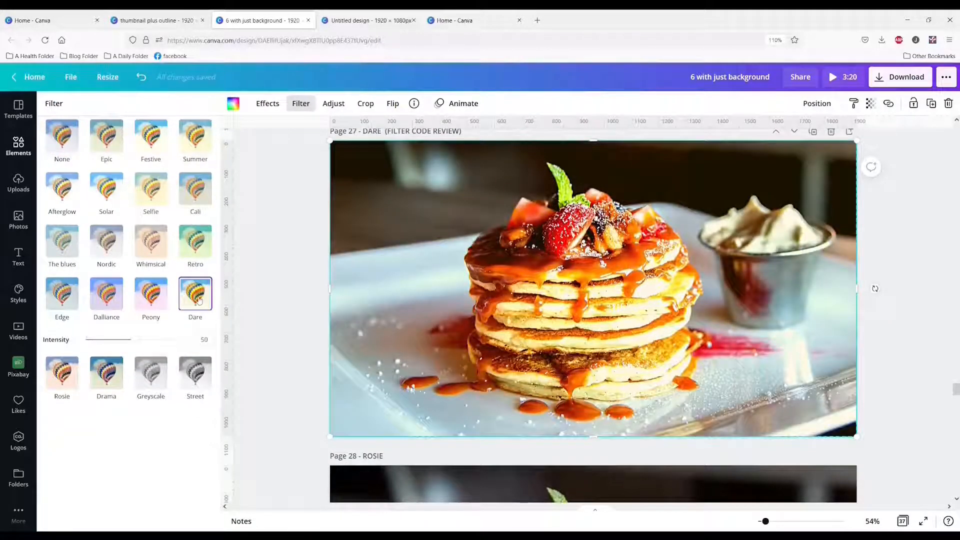
pyautogui.moveTo(130, 340); pyautogui.dragTo(152, 339)
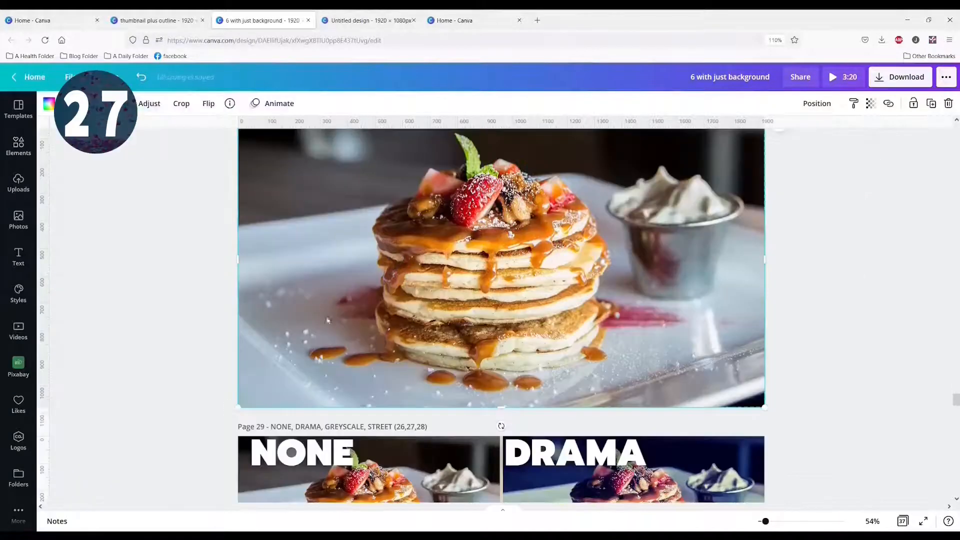
# - Apply the Rosie filter to the pancake photo on page 28
pyautogui.scroll(2, 327, 321)
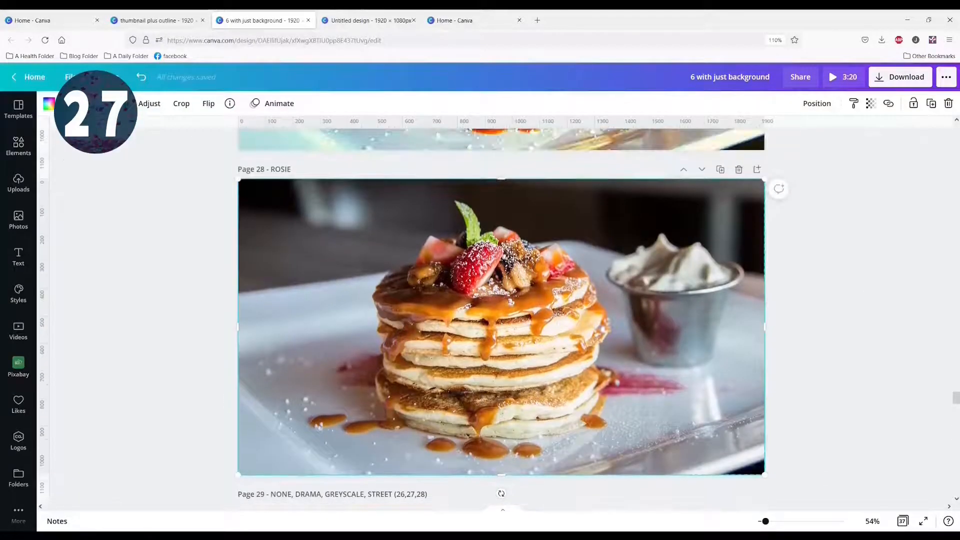
pyautogui.click(116, 103)
pyautogui.click(59, 358)
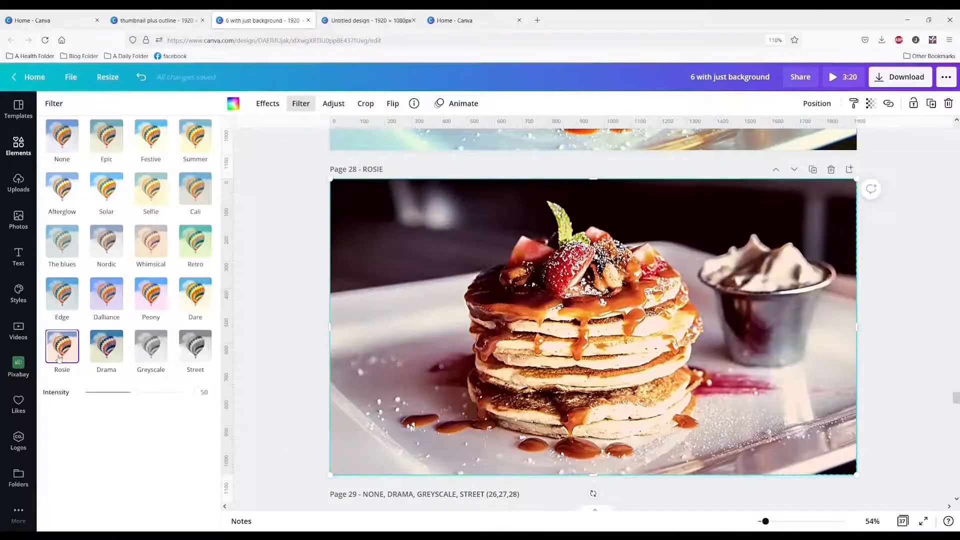
pyautogui.click(281, 331)
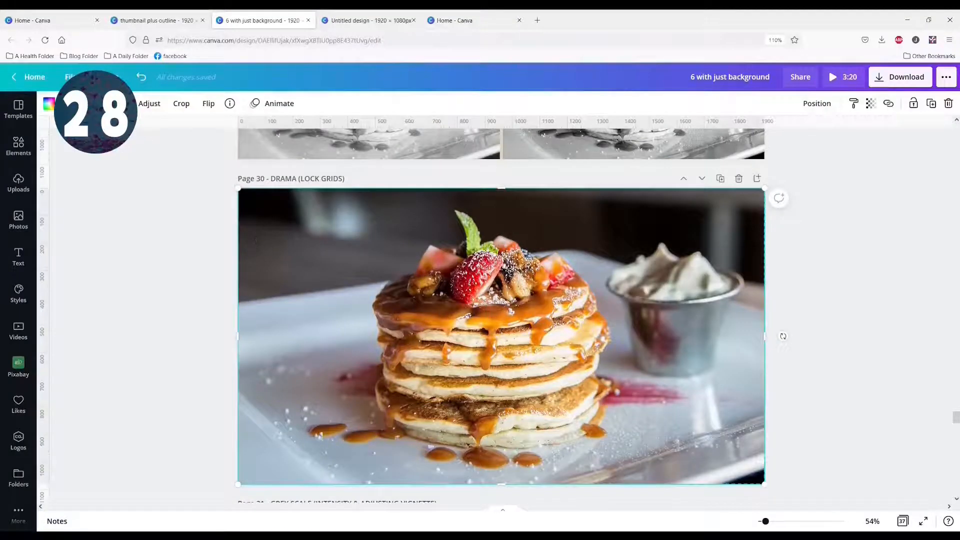
# - Apply the Drama filter to the pancake photo on page 30
pyautogui.click(116, 103)
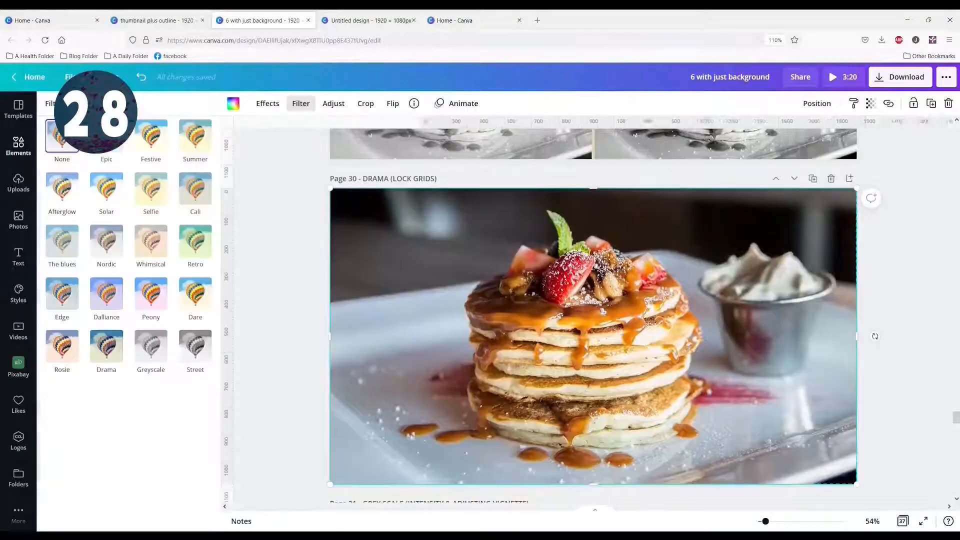
pyautogui.click(105, 353)
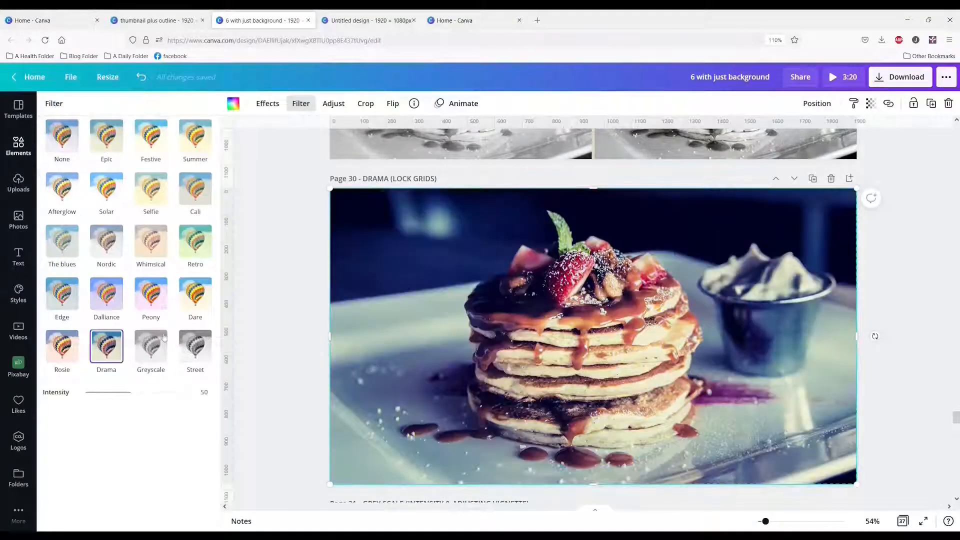
pyautogui.click(294, 306)
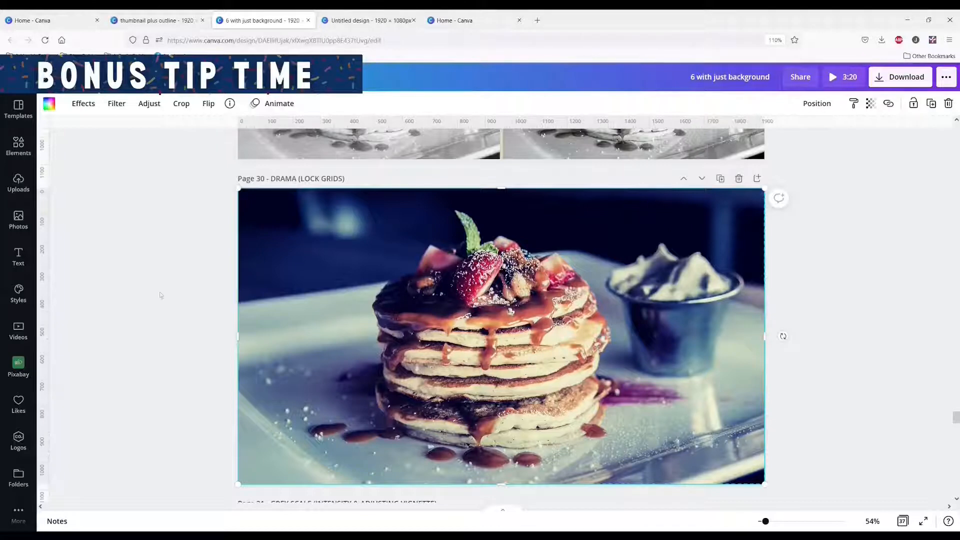
# - Open the photo library and start a new photo search
pyautogui.click(19, 220)
pyautogui.click(139, 108)
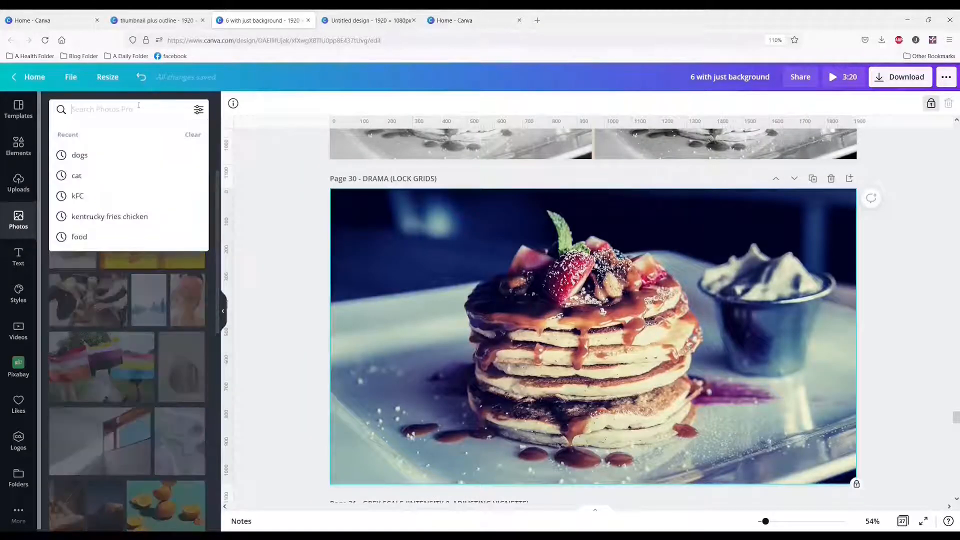
pyautogui.write('SPOON')
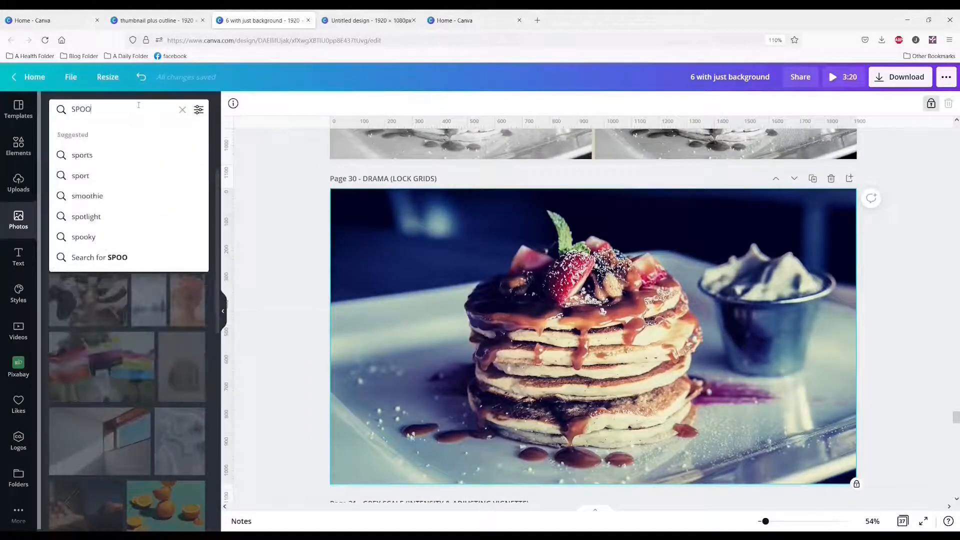
pyautogui.press('BackSpace')
pyautogui.press('BackSpace')
pyautogui.press('BackSpace')
pyautogui.press('BackSpace')
pyautogui.press('BackSpace')
# - Search the photos for FORK and place the diagonal silver fork, scaled down, near the lower-left corner of the page 30 pancake photo
pyautogui.write('FORK')
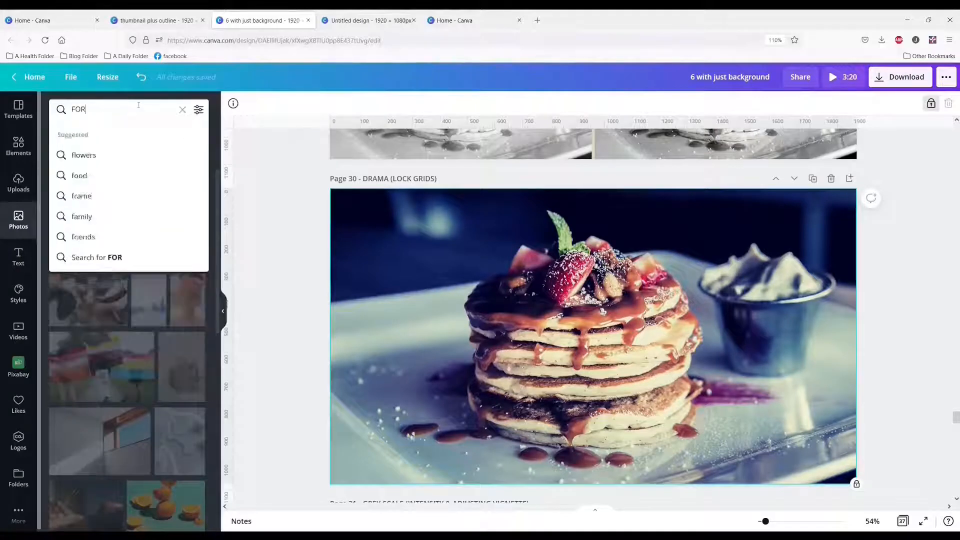
pyautogui.press('Return')
pyautogui.moveTo(148, 186); pyautogui.dragTo(592, 389)
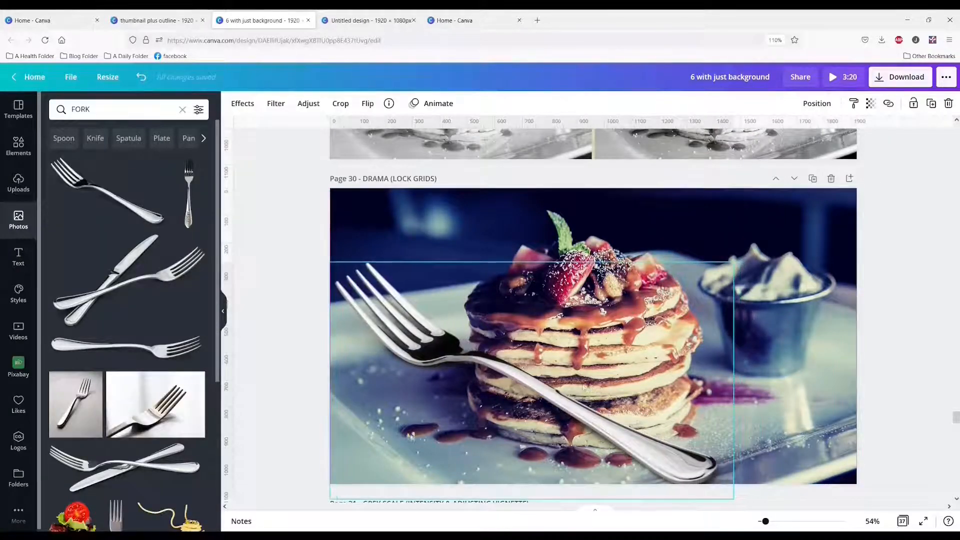
pyautogui.moveTo(734, 261); pyautogui.dragTo(655, 308)
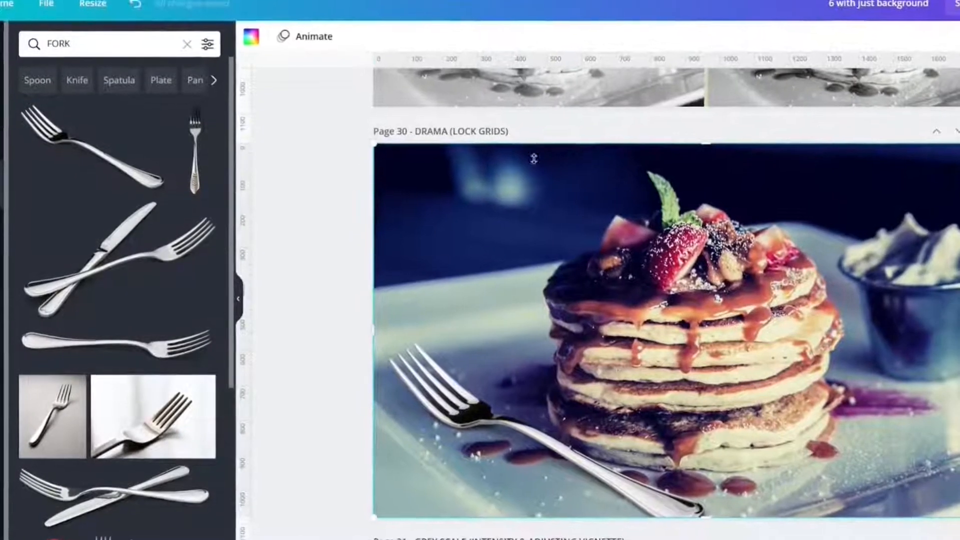
pyautogui.click(455, 383)
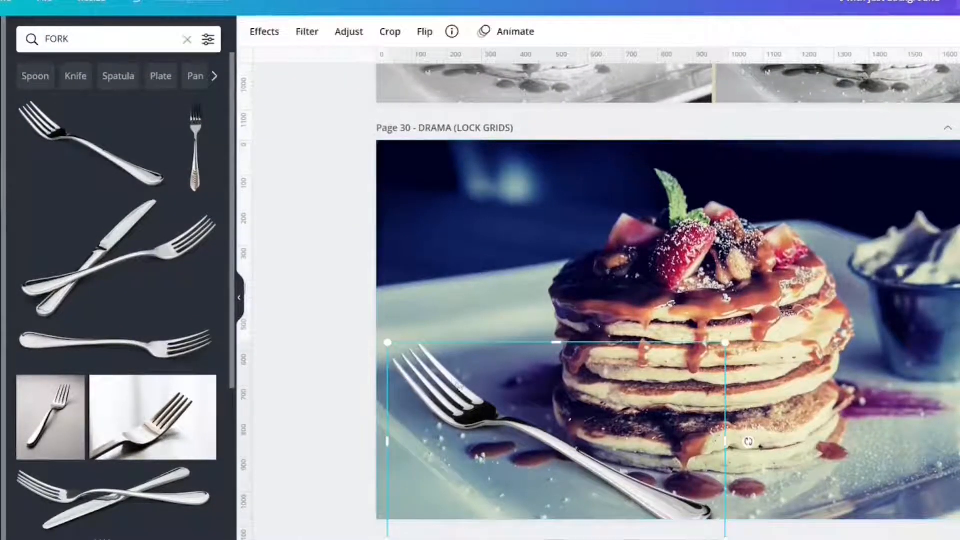
pyautogui.moveTo(457, 383); pyautogui.dragTo(332, 435)
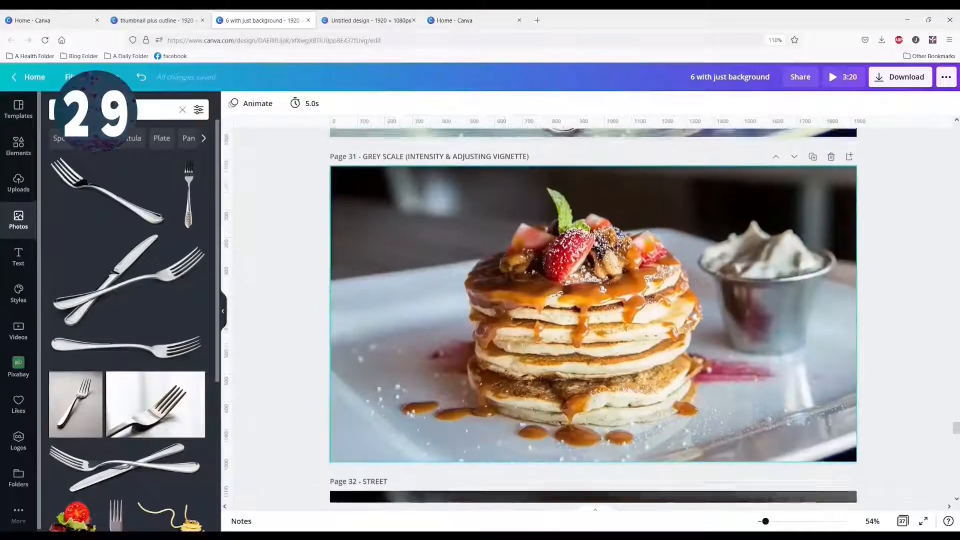
# - Apply the Greyscale filter to the pancake photo on page 31 with an intensity of 23
pyautogui.click(505, 240)
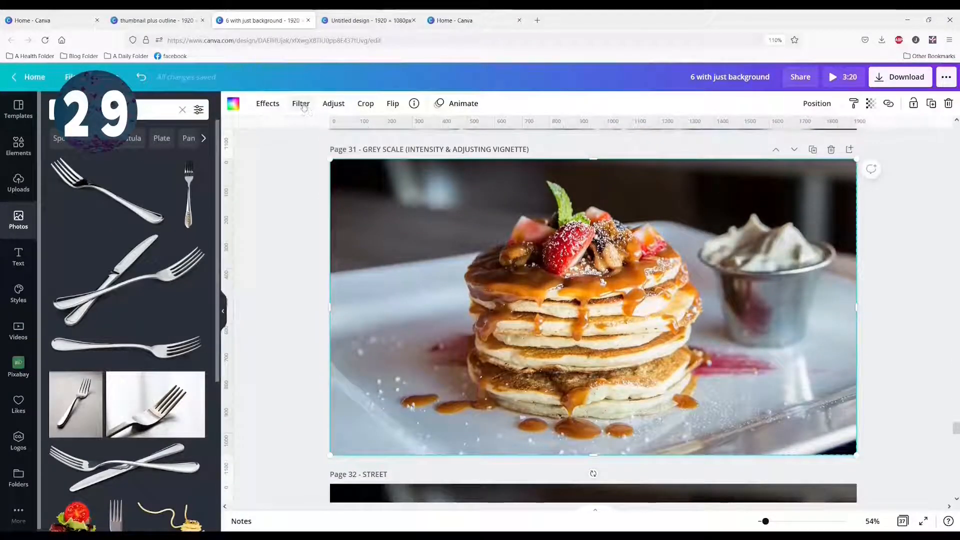
pyautogui.click(302, 105)
pyautogui.click(142, 355)
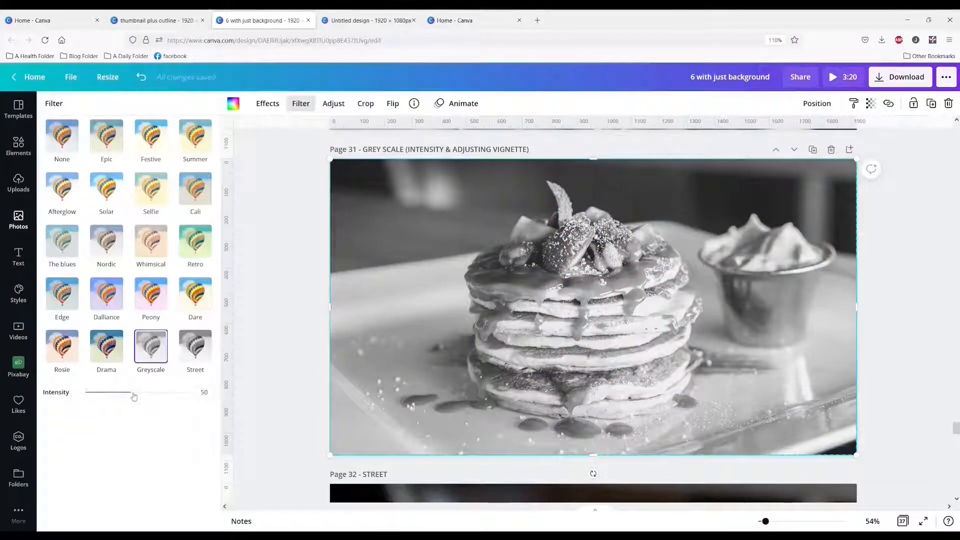
pyautogui.moveTo(133, 394); pyautogui.dragTo(110, 398)
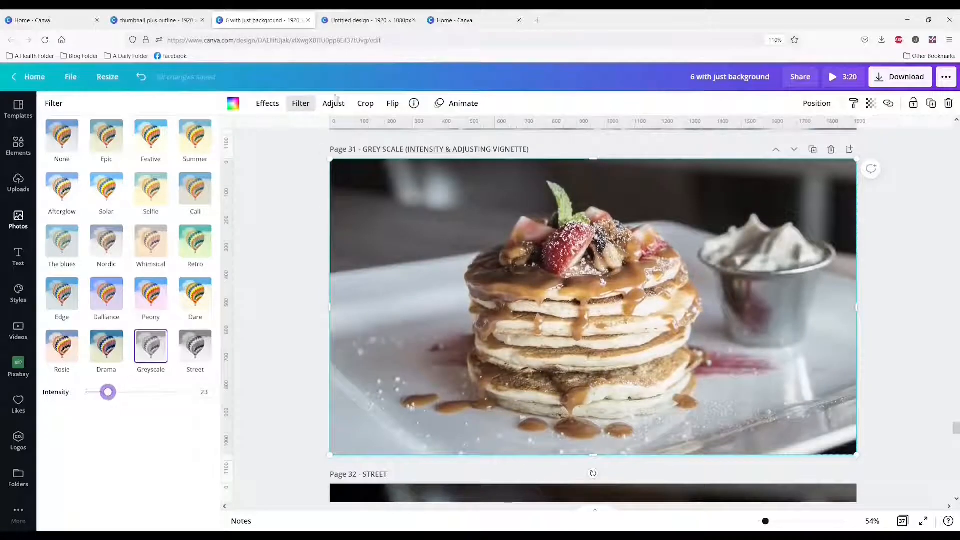
# - Set the vignette adjustment of the pancake photo on page 31 to 100
pyautogui.click(336, 100)
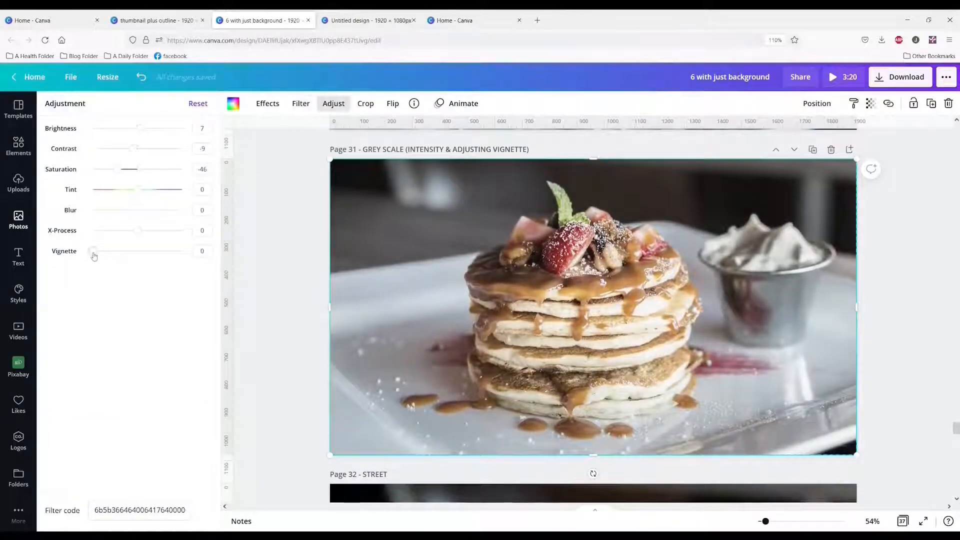
pyautogui.moveTo(94, 256); pyautogui.dragTo(199, 261)
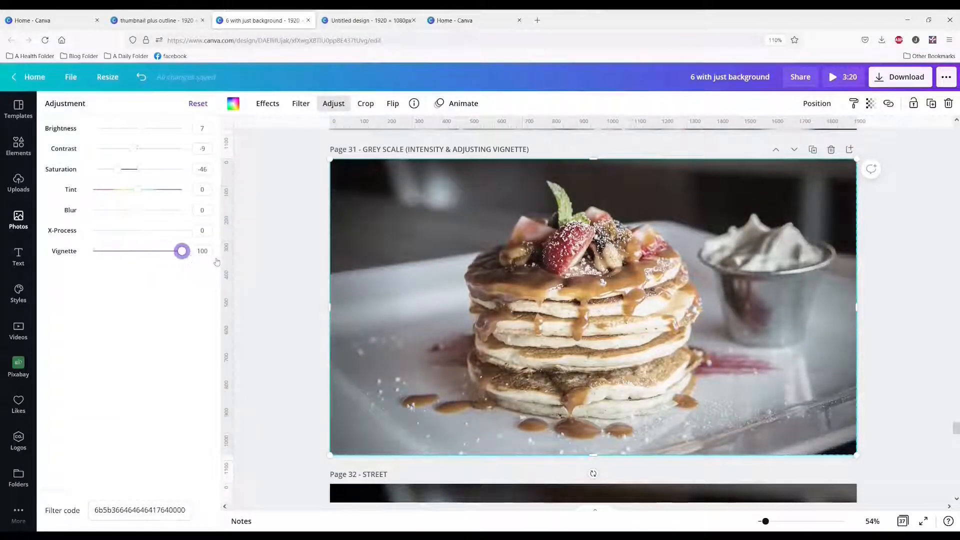
pyautogui.click(292, 290)
# - Apply the Street filter to the pancake photo on page 32 and raise its intensity to the maximum
pyautogui.scroll(-6, 296, 291)
pyautogui.click(430, 241)
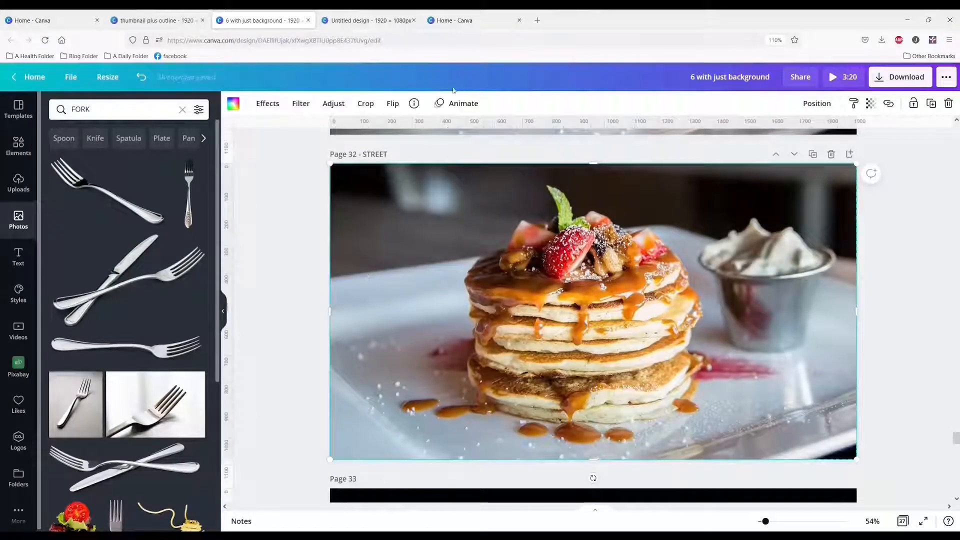
pyautogui.click(295, 104)
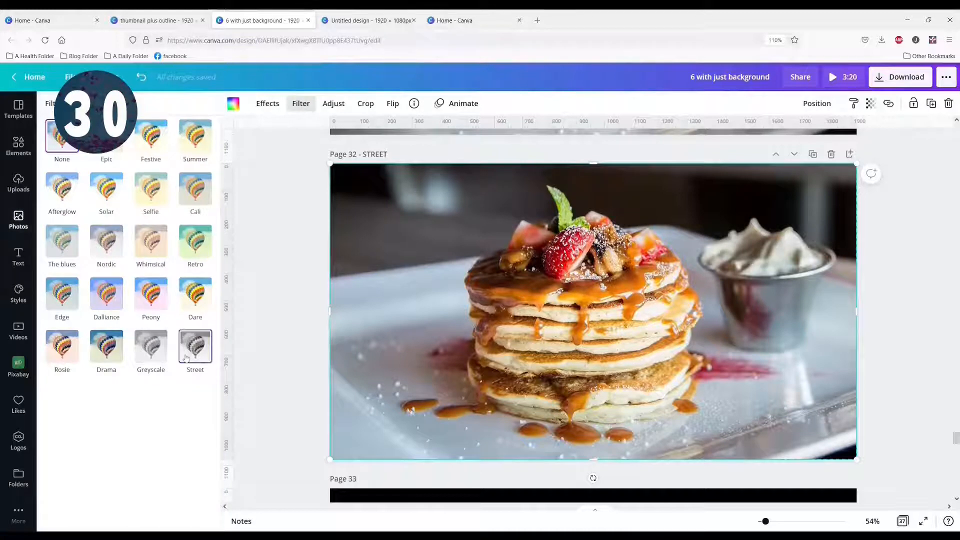
pyautogui.click(186, 356)
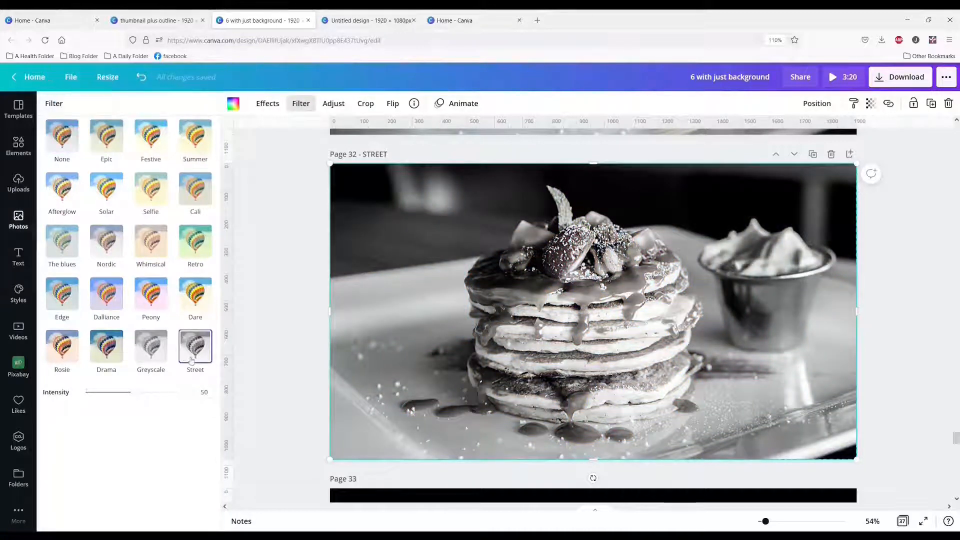
pyautogui.moveTo(130, 394); pyautogui.dragTo(204, 402)
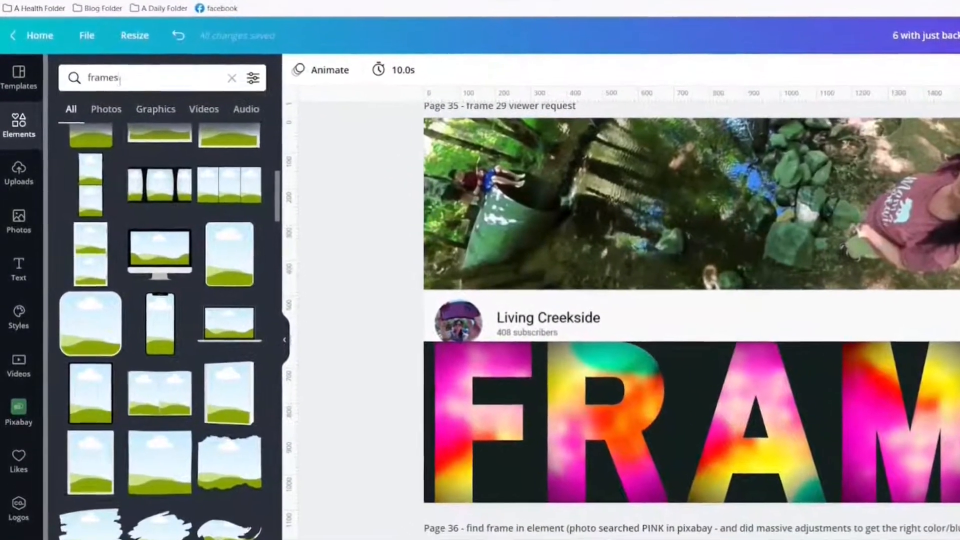
# - Search the elements for frame and browse the frame shapes down to the letter and number frames
pyautogui.click(108, 94)
pyautogui.press('BackSpace')
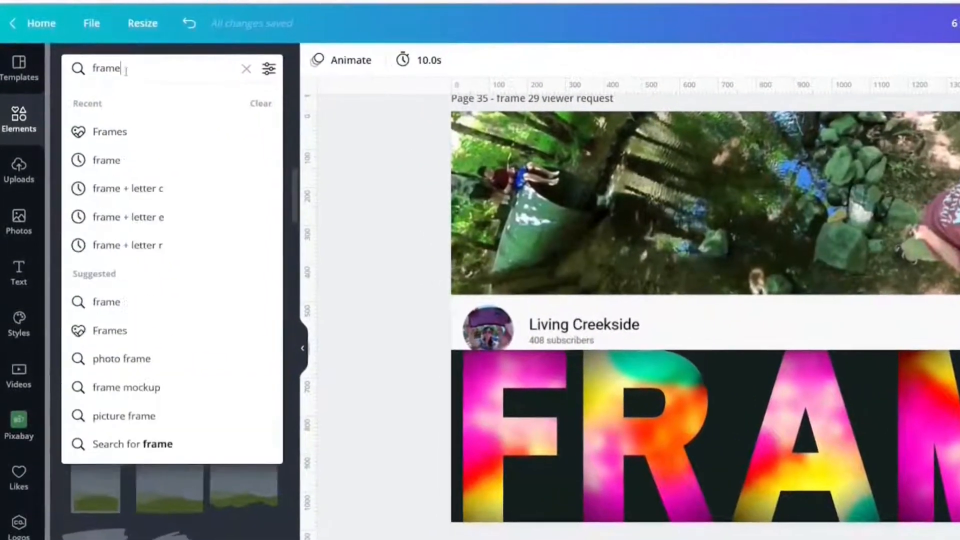
pyautogui.press('Return')
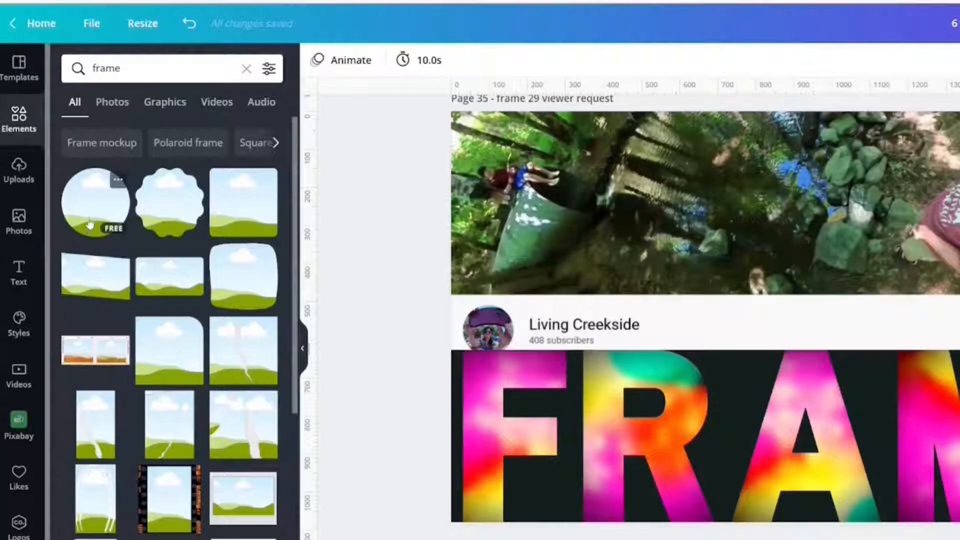
pyautogui.scroll(-10, 110, 228)
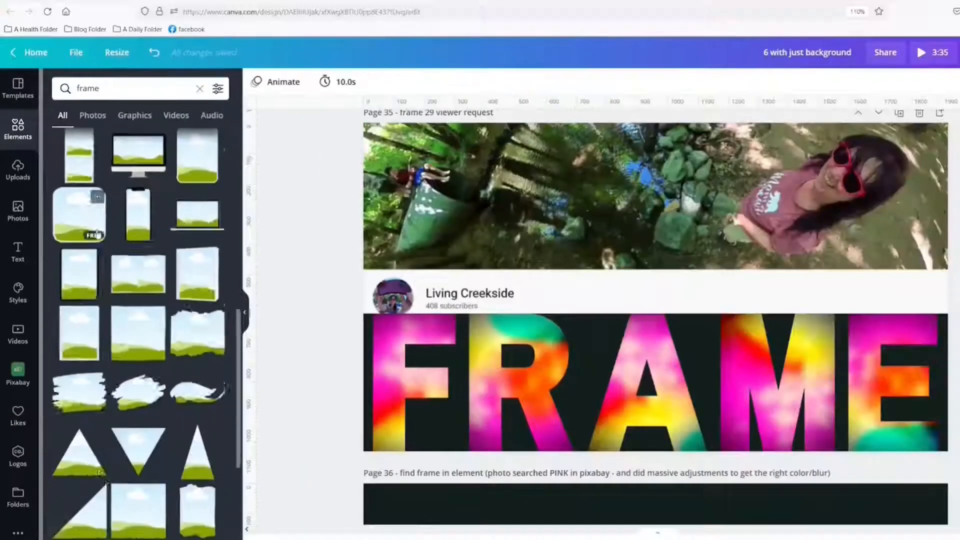
pyautogui.scroll(-10, 106, 243)
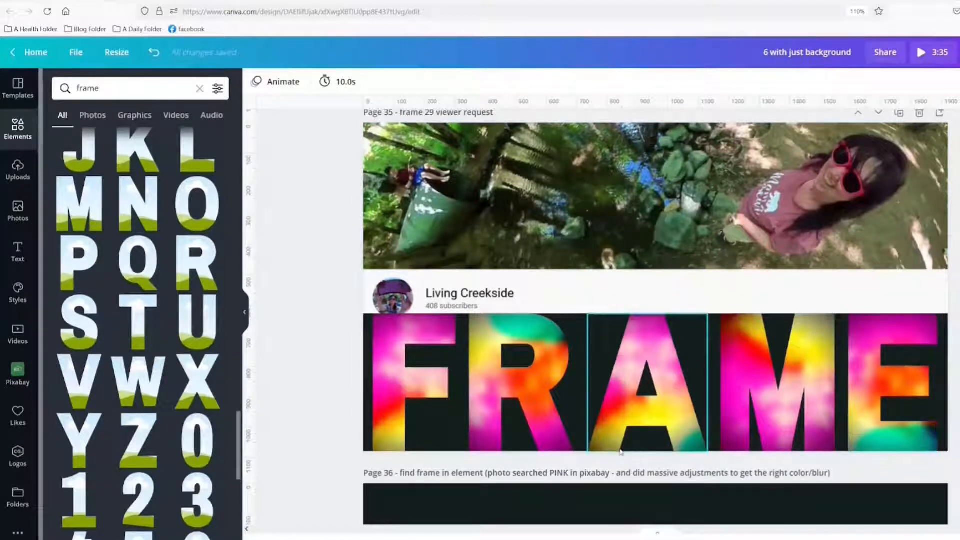
# - On page 36, search the elements for frame + letter m and look through the letter M frames
pyautogui.scroll(-4, 622, 452)
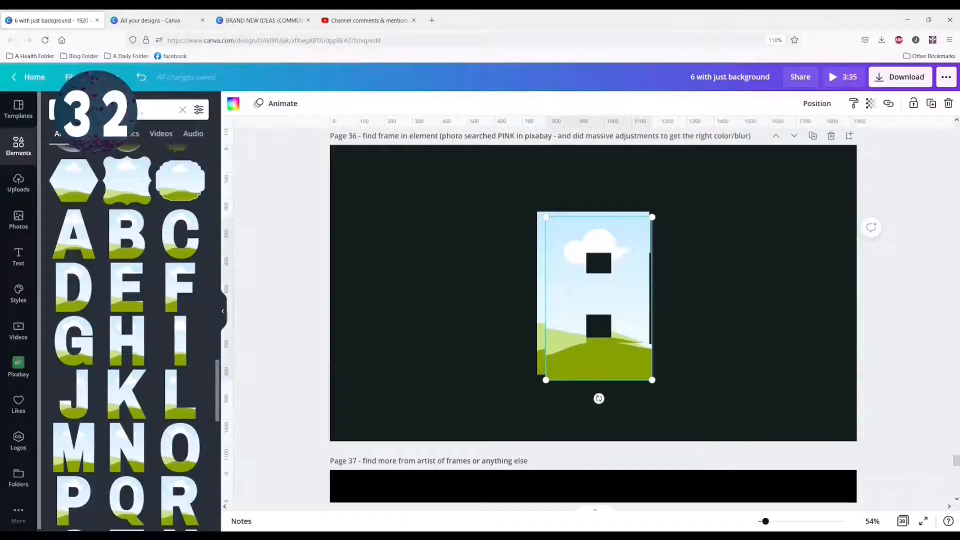
pyautogui.click(101, 109)
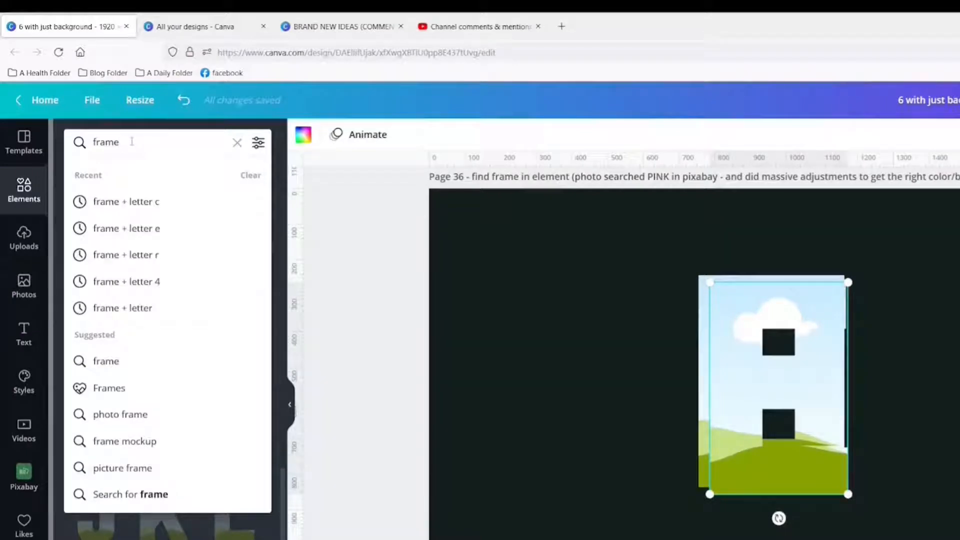
pyautogui.write('+ letter')
pyautogui.write(' m')
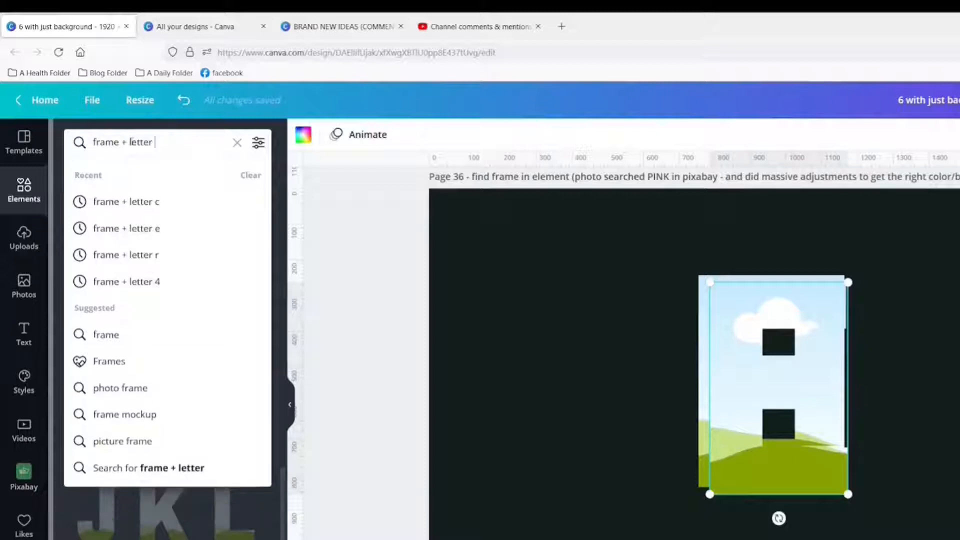
pyautogui.press('Return')
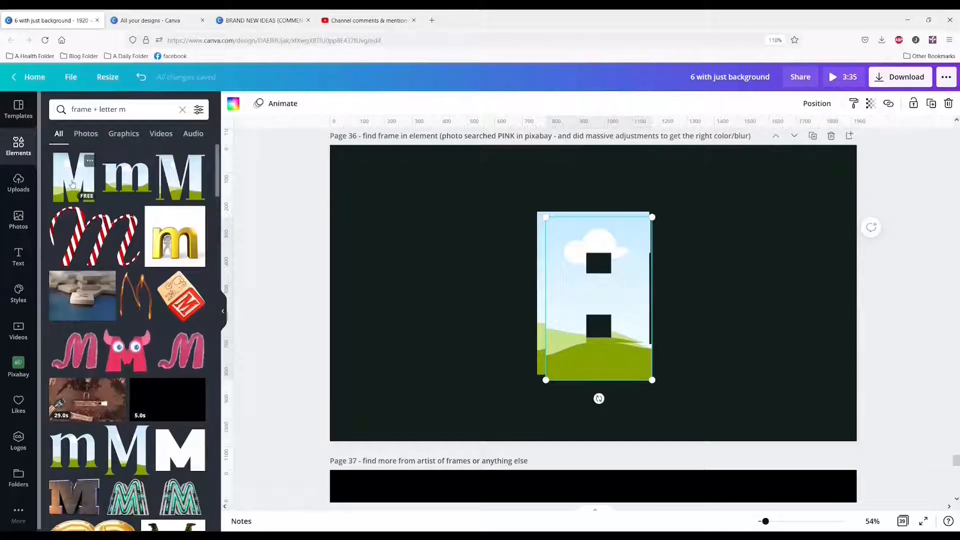
pyautogui.scroll(-3, 181, 294)
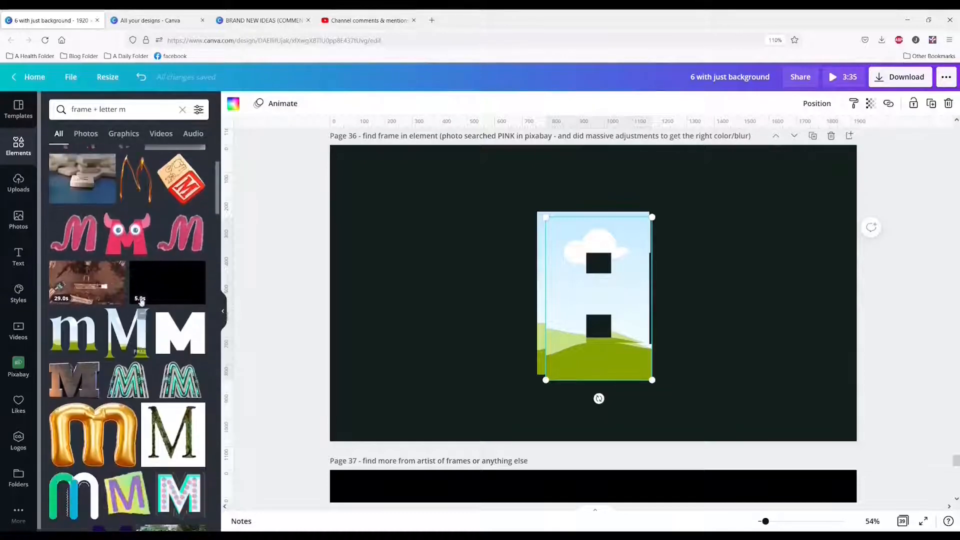
pyautogui.scroll(-3, 127, 325)
pyautogui.scroll(5, 128, 325)
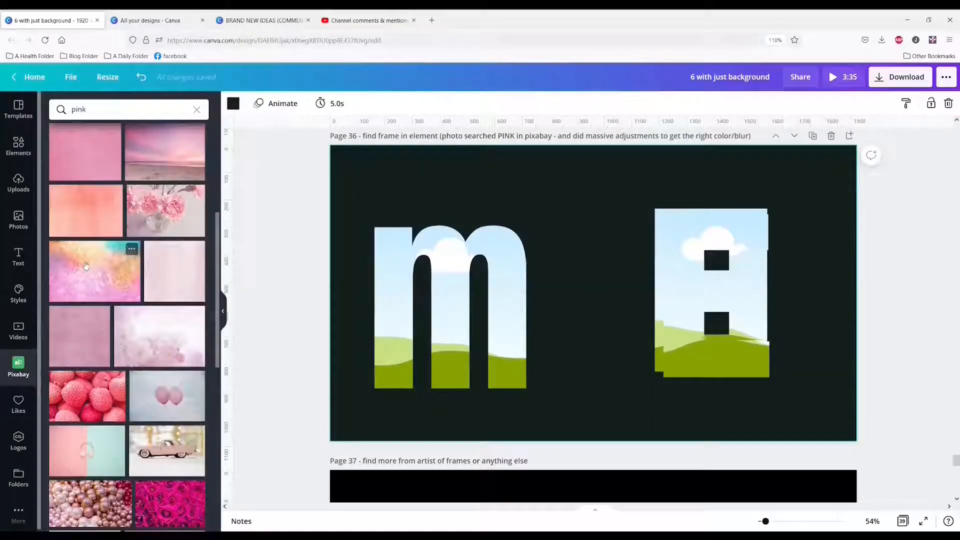
# - Add the multicolour watercolour photo from the pink Pixabay results to page 36, adjust its look and place it into the letter m frame
pyautogui.click(86, 266)
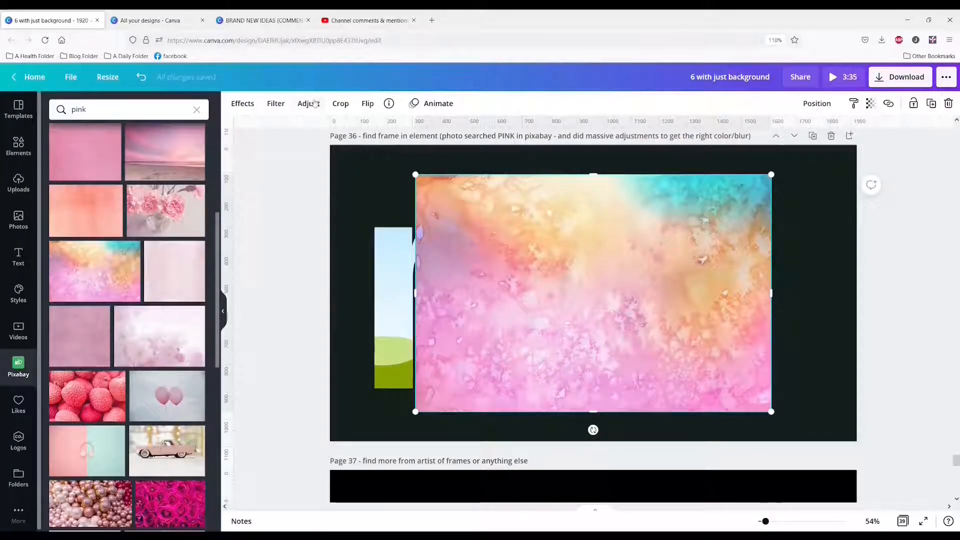
pyautogui.click(308, 104)
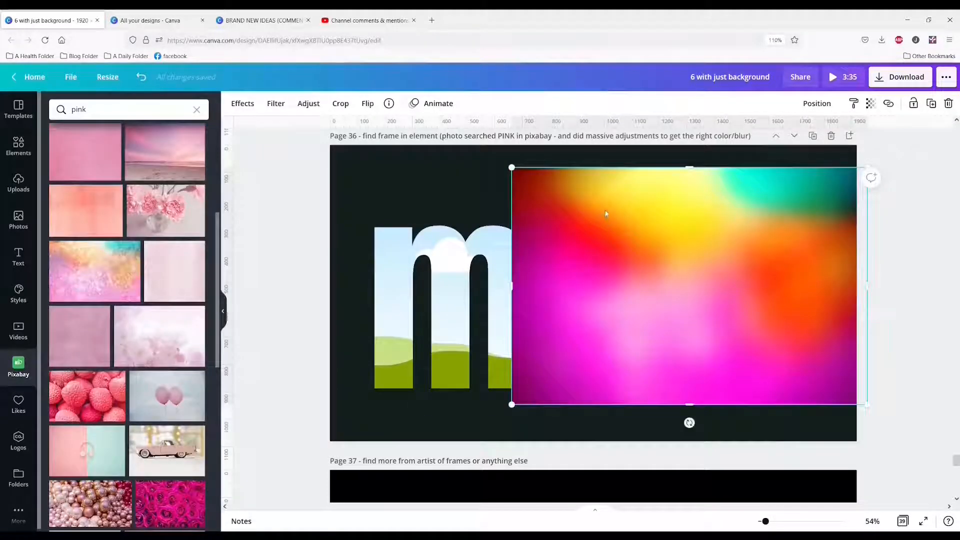
pyautogui.moveTo(603, 217); pyautogui.dragTo(450, 272)
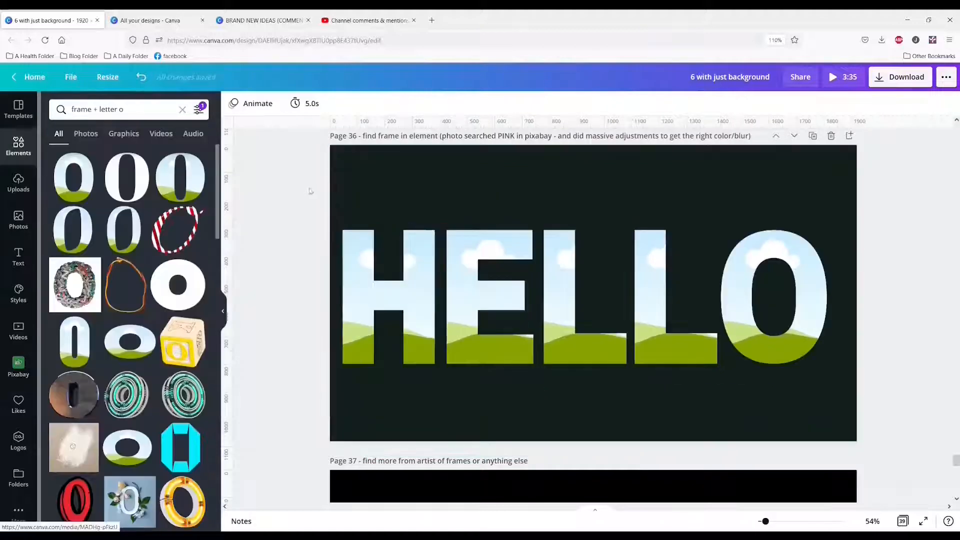
# - Space the five HELLO letter frames on page 36 evenly in the horizontal direction
pyautogui.moveTo(306, 190); pyautogui.dragTo(835, 388)
pyautogui.click(818, 104)
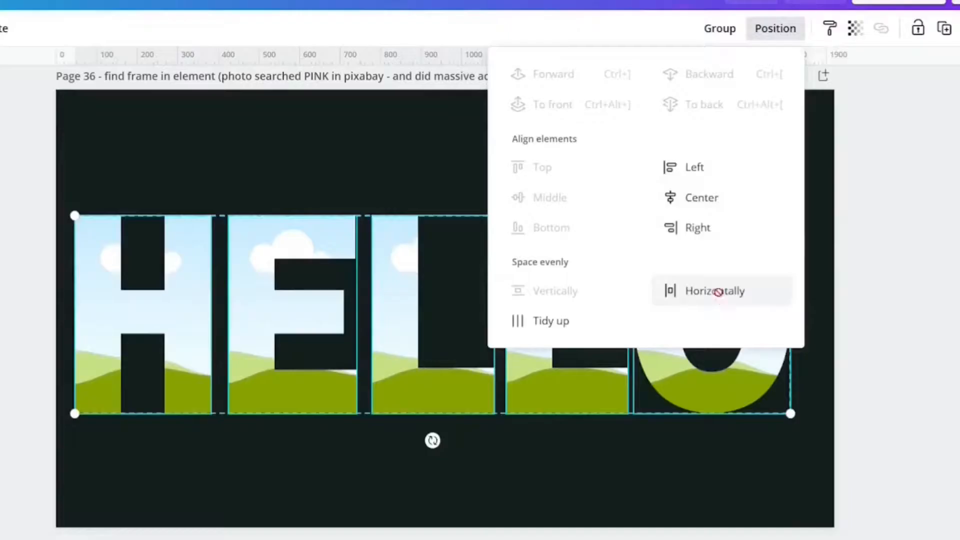
pyautogui.click(779, 283)
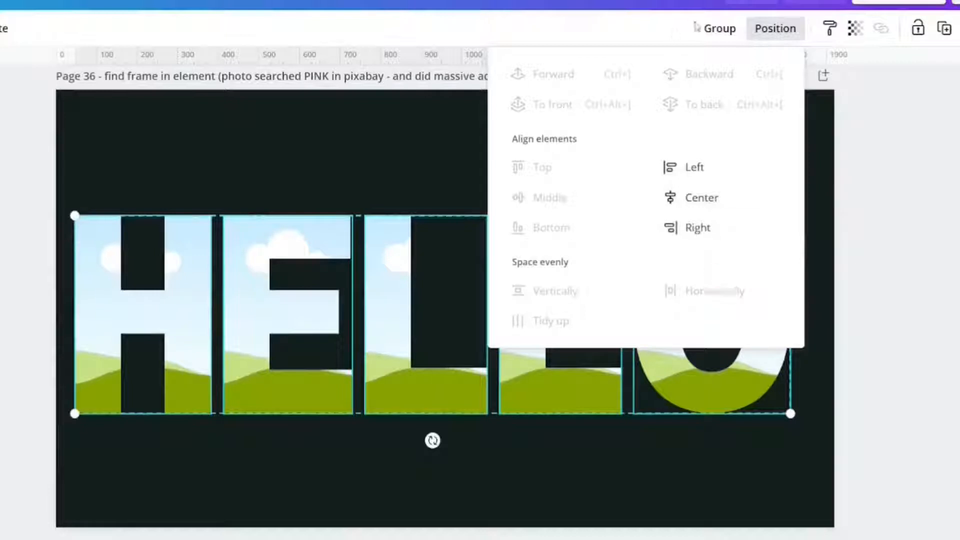
# - Group the HELLO letter frames and align the group to the horizontal center of page 36
pyautogui.click(720, 29)
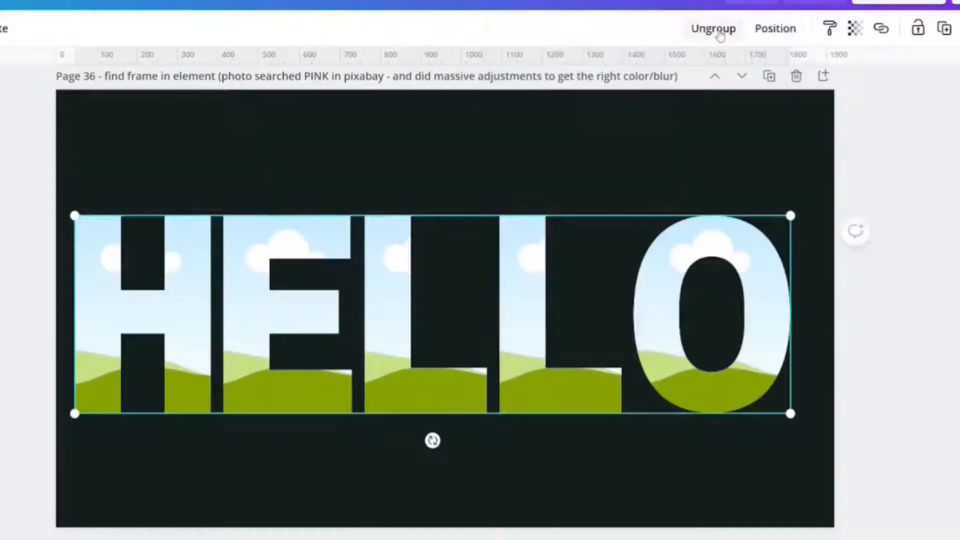
pyautogui.click(768, 31)
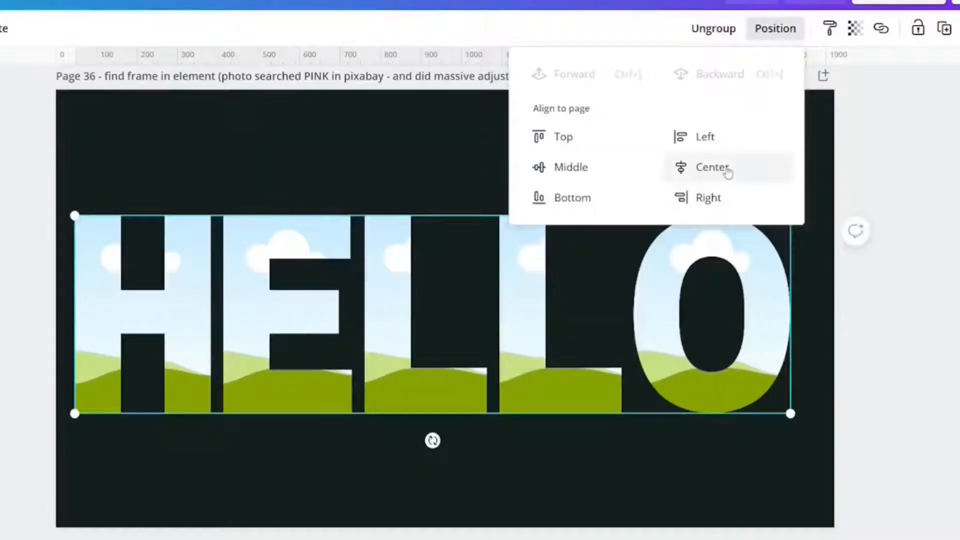
pyautogui.click(728, 172)
pyautogui.click(635, 177)
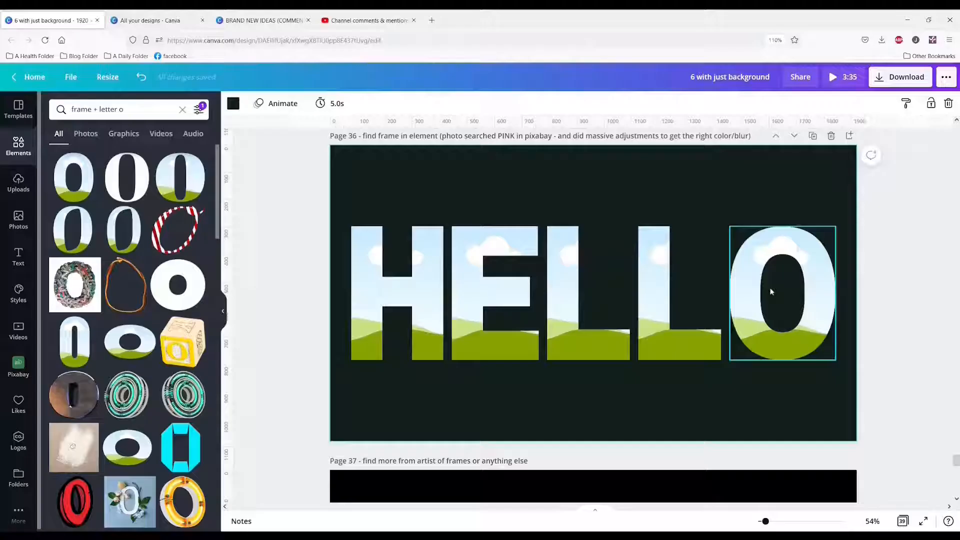
# - Nudge the letter O frame left in small steps to bring it closer to the second L
pyautogui.click(780, 296)
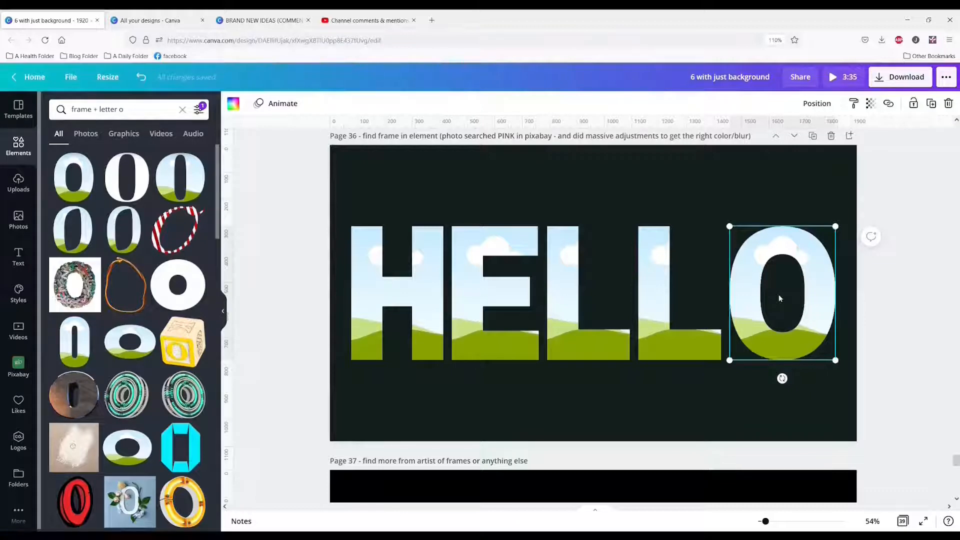
pyautogui.press('Left')
pyautogui.press('Left')
pyautogui.press('Left')
pyautogui.press('Left')
pyautogui.press('Left')
pyautogui.press('Left')
pyautogui.press('Left')
pyautogui.press('Left')
pyautogui.press('Left')
pyautogui.press('Left')
pyautogui.press('Left')
pyautogui.press('Left')
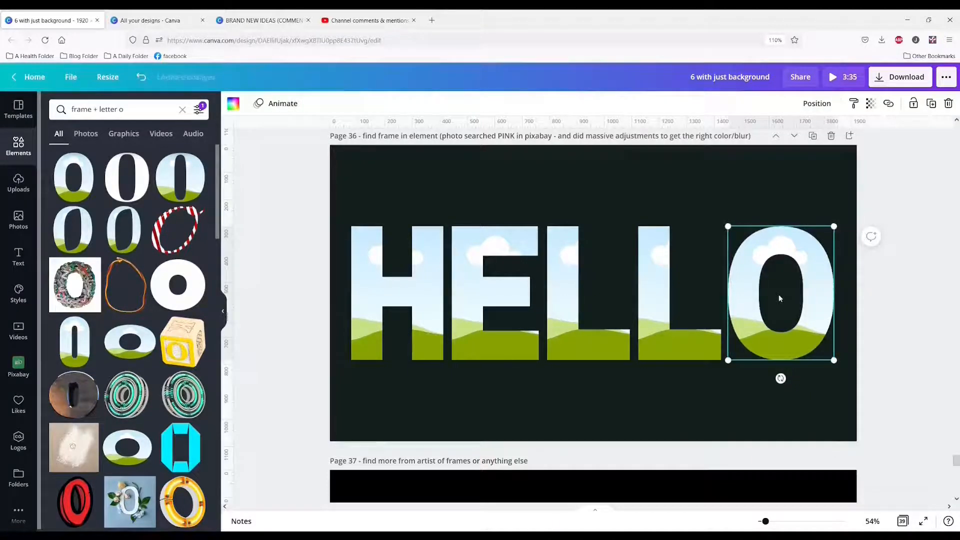
pyautogui.press('Left')
pyautogui.press('Left')
pyautogui.press('Left')
pyautogui.press('Left')
pyautogui.press('Left')
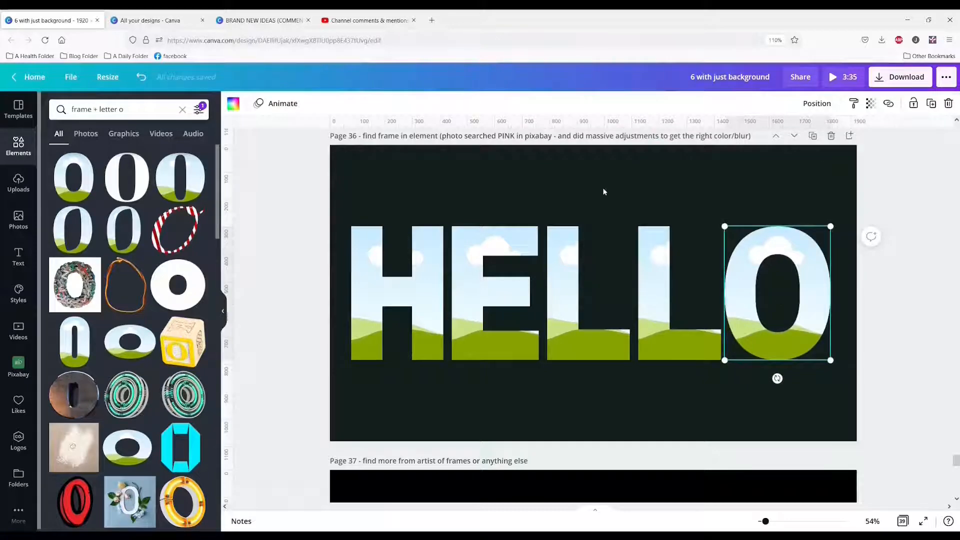
# - Regroup all five HELLO letter frames and center the group horizontally on page 36 again
pyautogui.click(300, 219)
pyautogui.moveTo(317, 207); pyautogui.dragTo(821, 399)
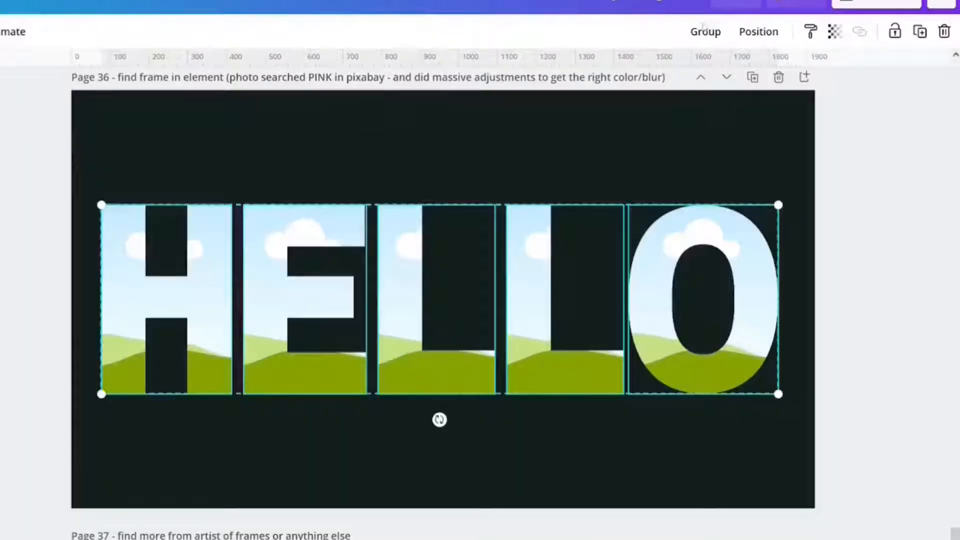
pyautogui.click(705, 31)
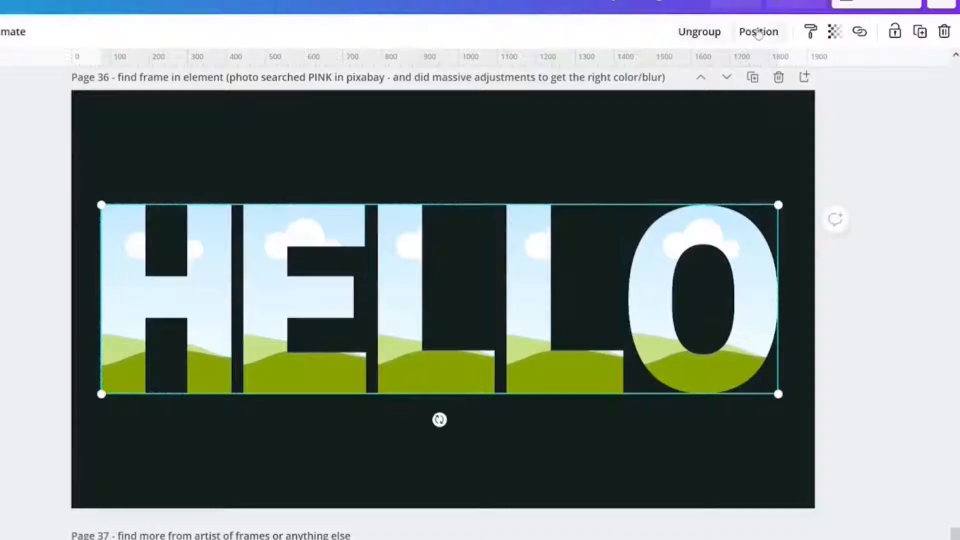
pyautogui.click(759, 34)
pyautogui.click(693, 176)
pyautogui.click(463, 153)
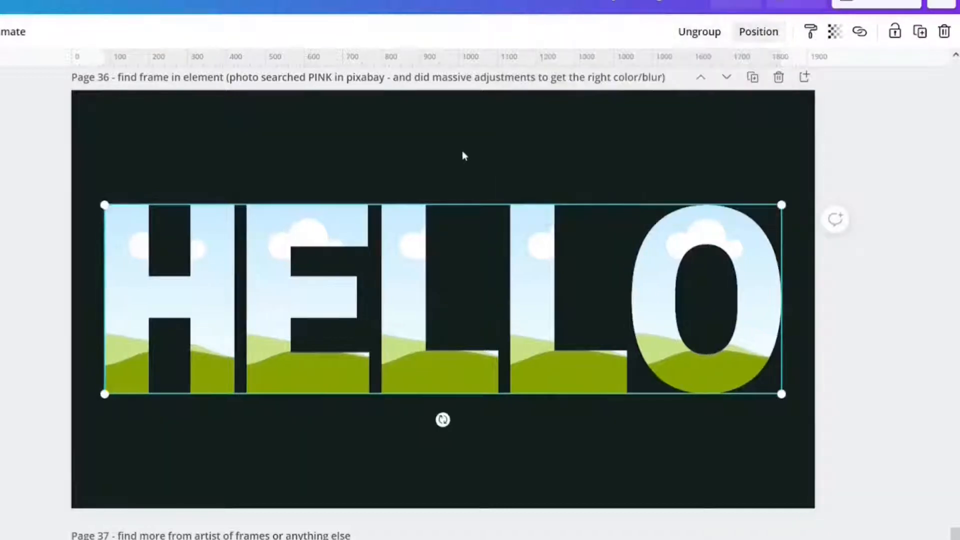
# - Move one copy of the blurred multicolour photo aside on page 36 and fill the letter E frame with the other copy
pyautogui.click(467, 147)
pyautogui.moveTo(635, 284); pyautogui.dragTo(694, 316)
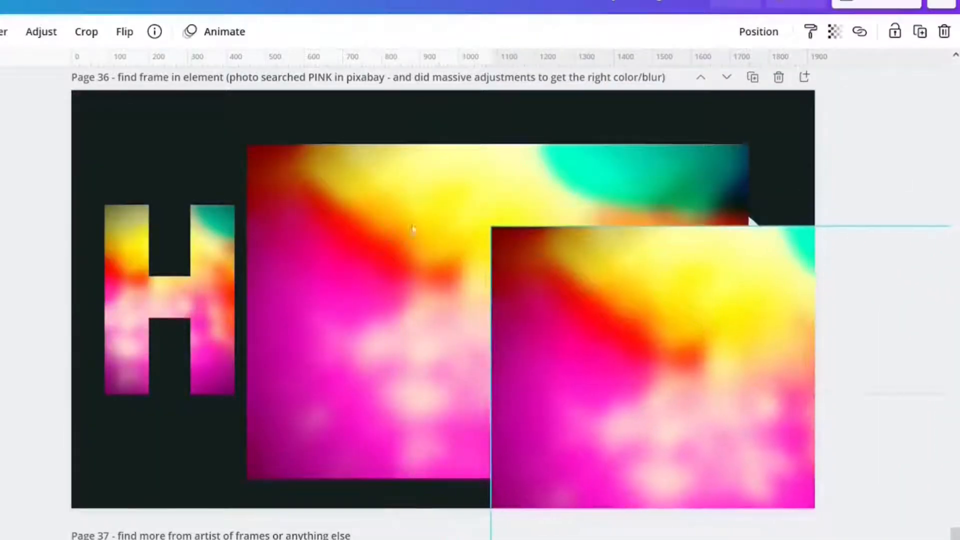
pyautogui.moveTo(347, 232); pyautogui.dragTo(306, 306)
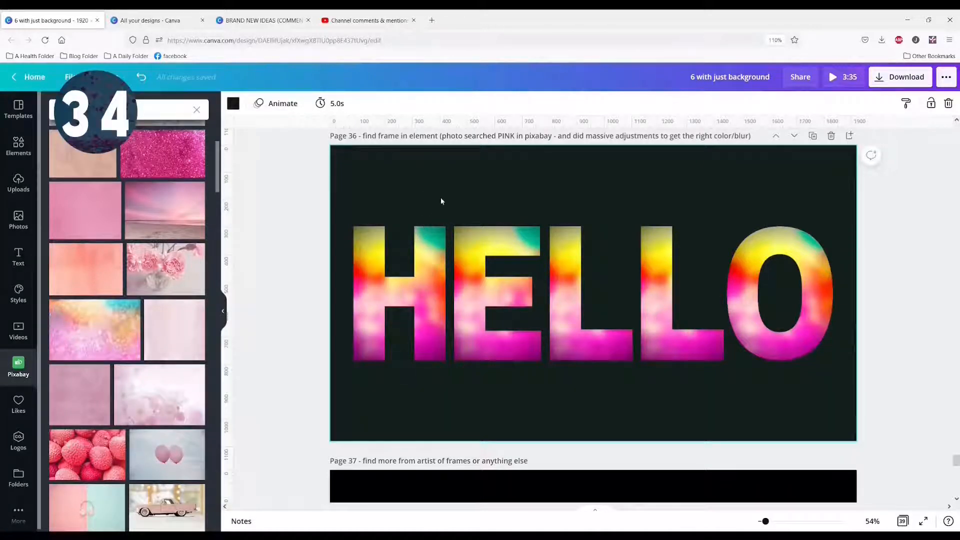
# - Shift the photo inside the letter H frame right until its left edge meets the letter's left edge
pyautogui.click(379, 290)
pyautogui.doubleClick(379, 290)
pyautogui.moveTo(379, 289); pyautogui.dragTo(423, 290)
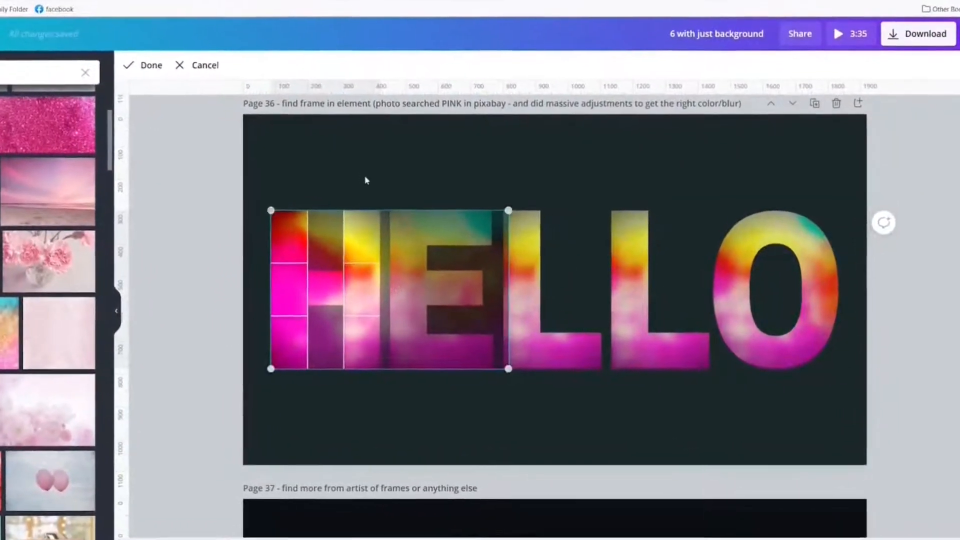
pyautogui.click(393, 181)
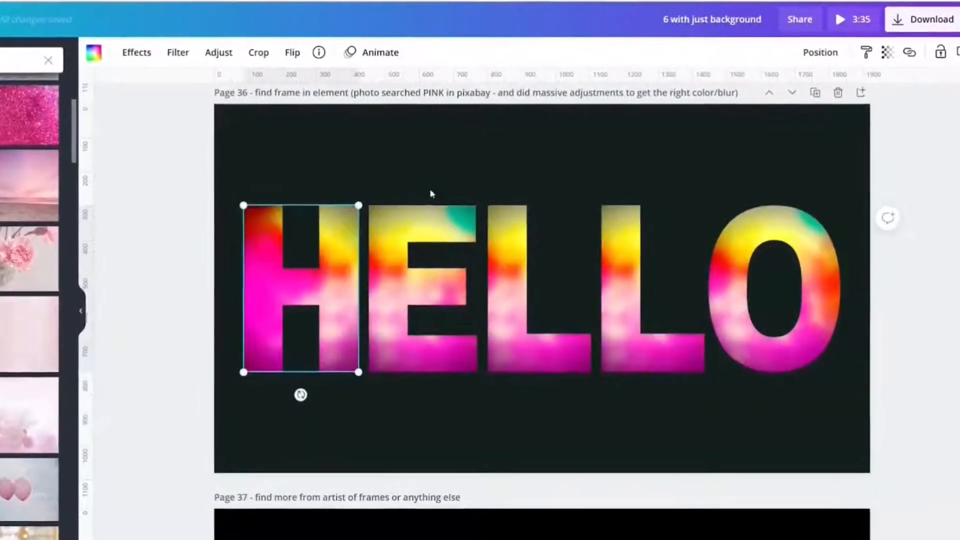
# - Shift the photo inside the letter E frame left until its left edge lines up with the letter H's left edge
pyautogui.doubleClick(408, 254)
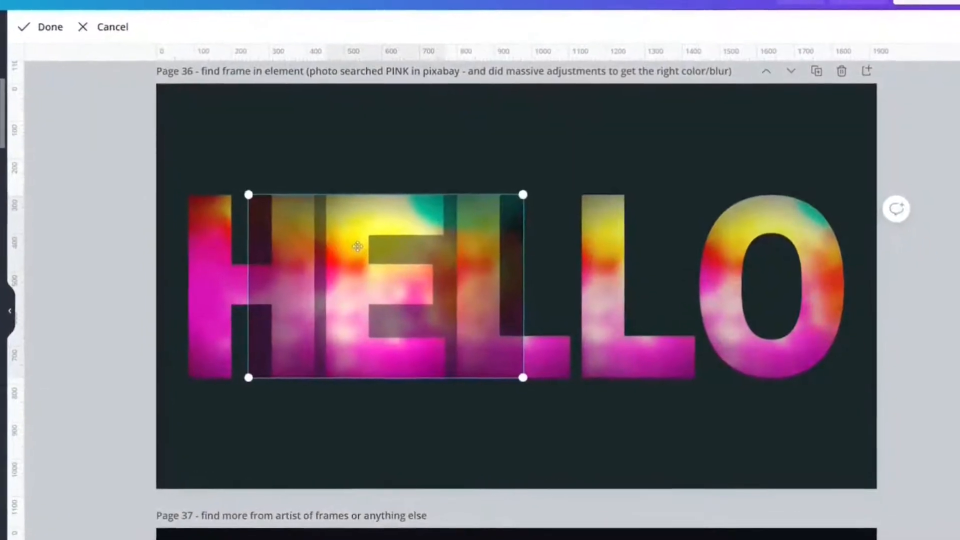
pyautogui.moveTo(368, 248); pyautogui.dragTo(215, 224)
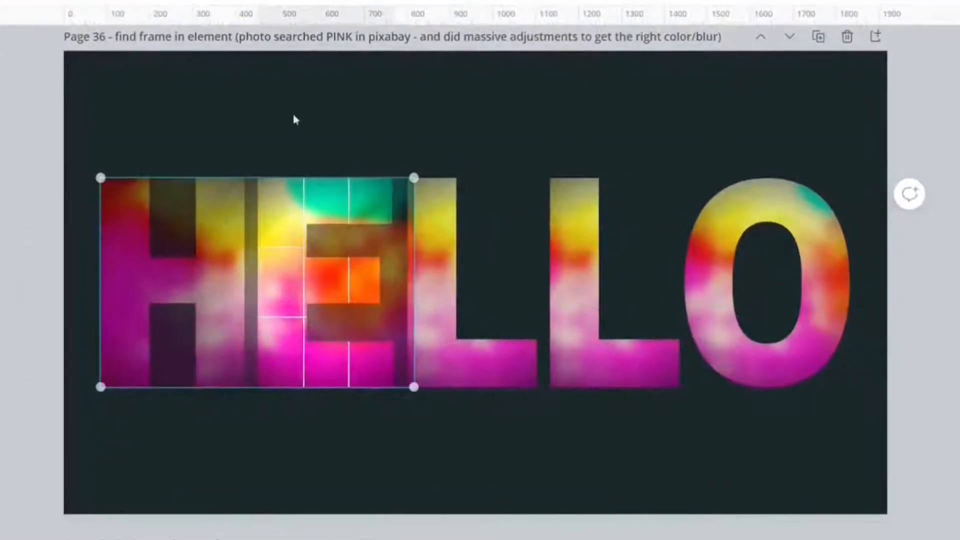
pyautogui.click(322, 79)
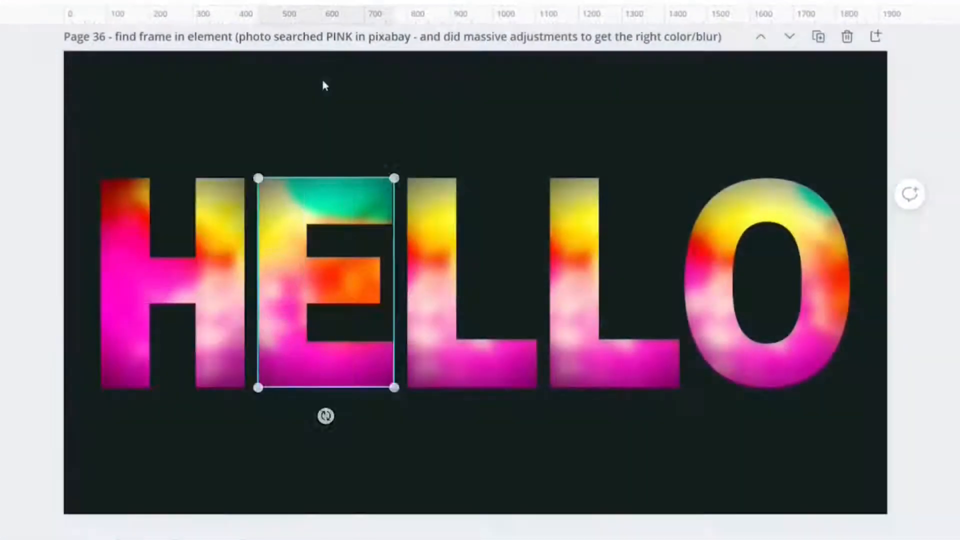
# - Shift the photo inside the second letter L frame left so a different colour area fills the letter
pyautogui.click(582, 244)
pyautogui.doubleClick(582, 243)
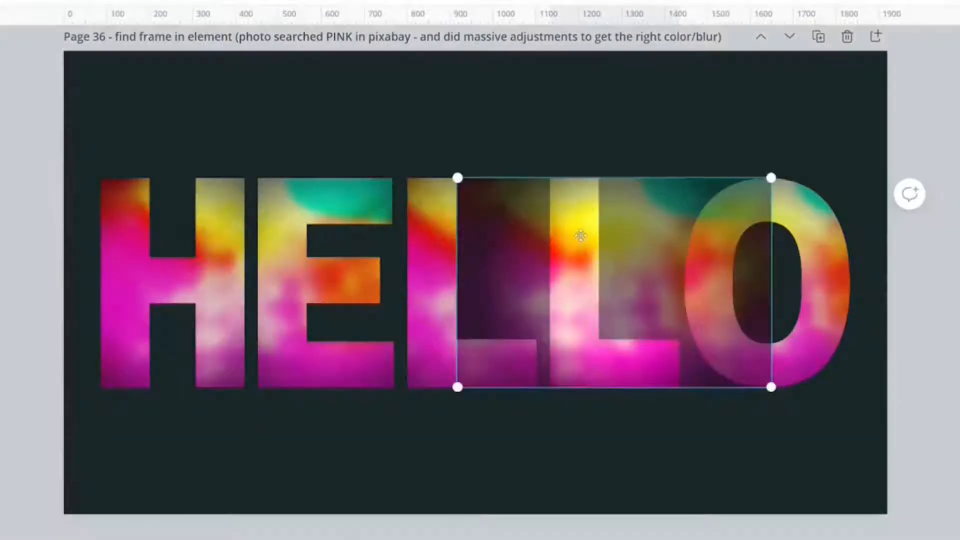
pyautogui.moveTo(581, 240); pyautogui.dragTo(517, 232)
pyautogui.click(685, 73)
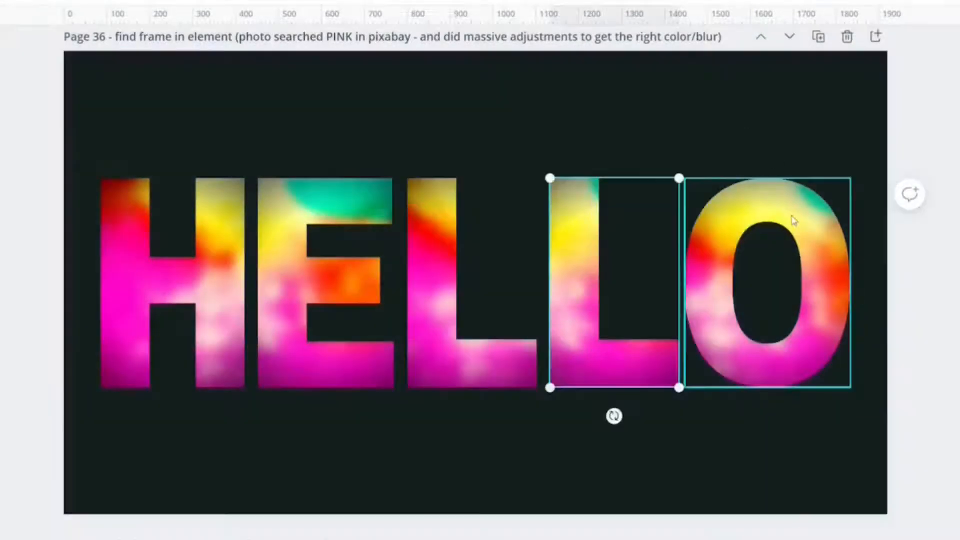
# - Shift the photo inside the letter O frame left until its right edge meets the letter's, and move page 36 down one place
pyautogui.click(793, 218)
pyautogui.doubleClick(793, 210)
pyautogui.moveTo(754, 218); pyautogui.dragTo(641, 223)
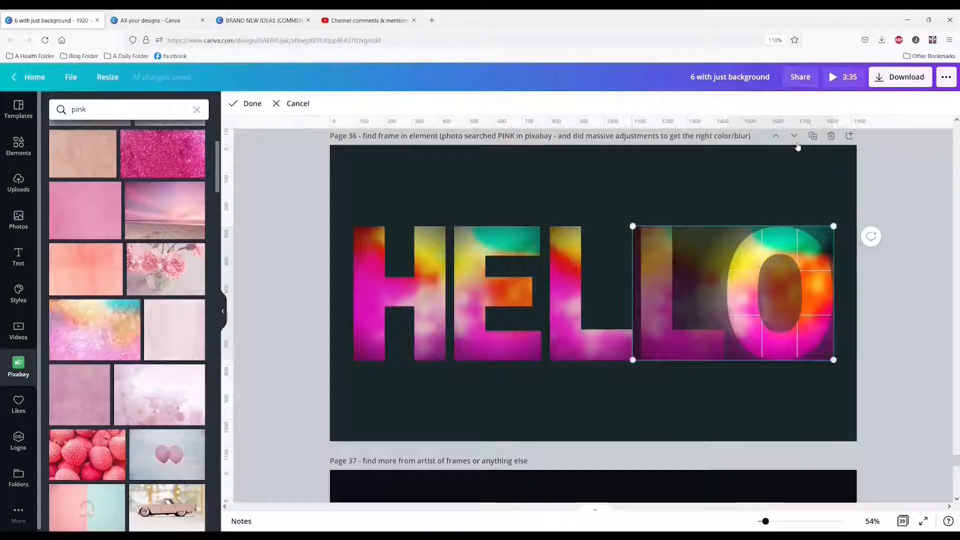
pyautogui.click(794, 136)
pyautogui.scroll(-4, 795, 197)
pyautogui.scroll(1, 669, 256)
pyautogui.scroll(-1, 669, 257)
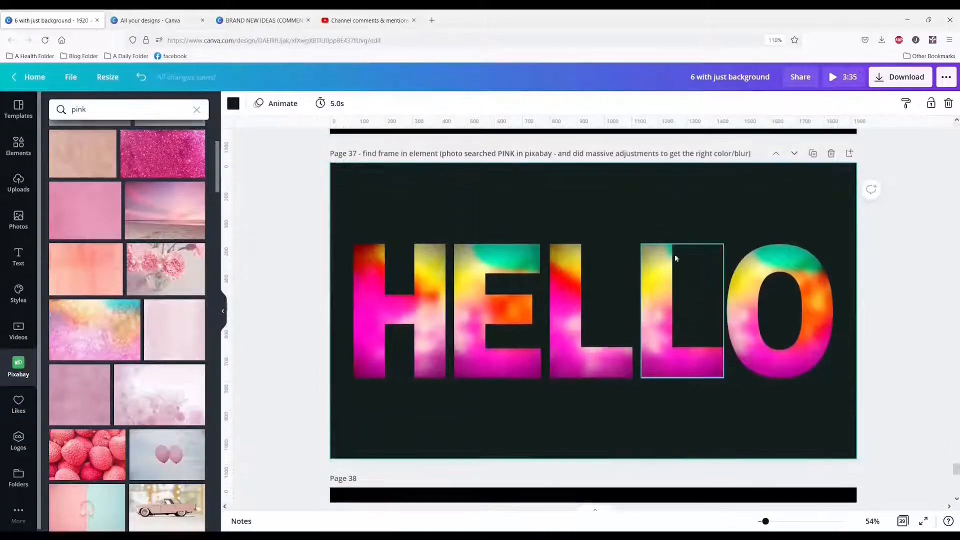
# - Flip the photos inside the letter O, first letter L and letter H frames vertically
pyautogui.click(761, 266)
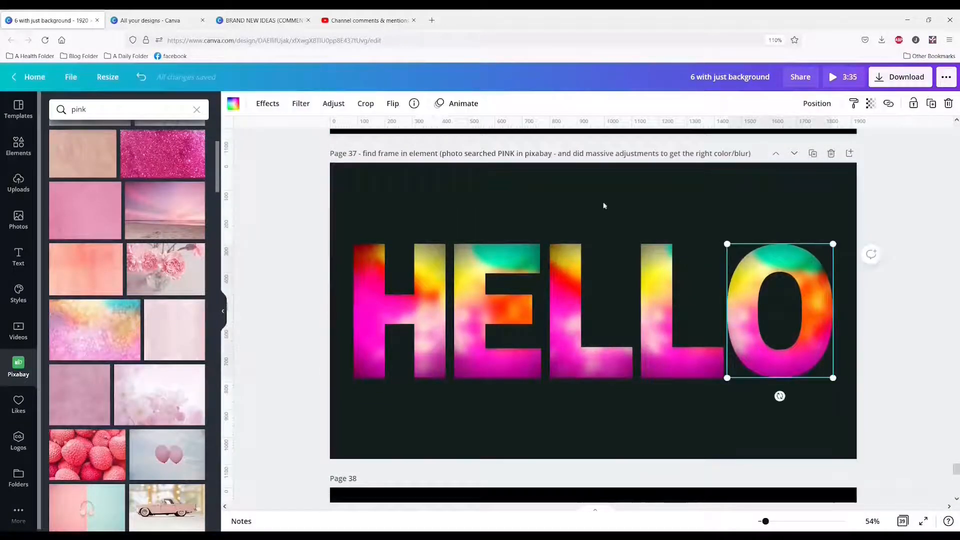
pyautogui.click(394, 105)
pyautogui.click(408, 153)
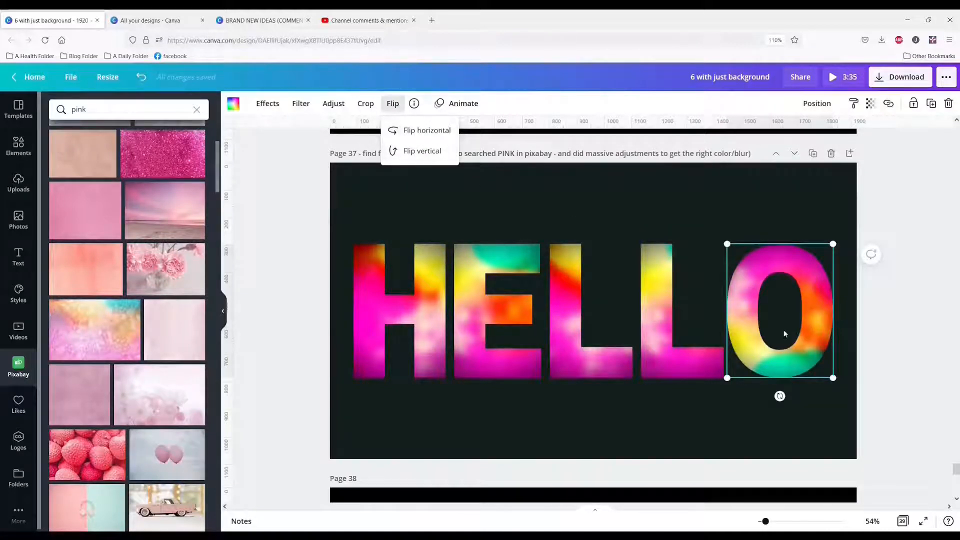
pyautogui.click(590, 320)
pyautogui.click(392, 103)
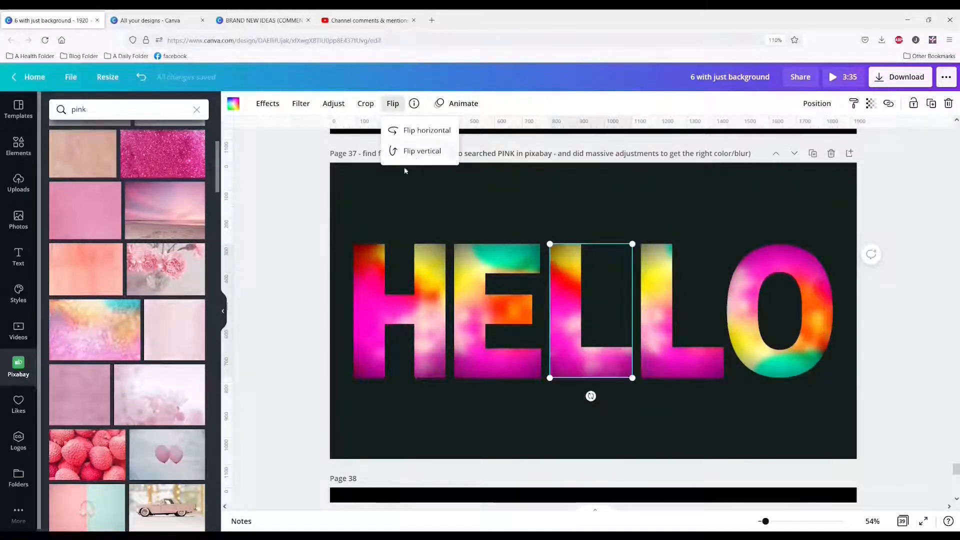
pyautogui.click(421, 151)
pyautogui.click(400, 301)
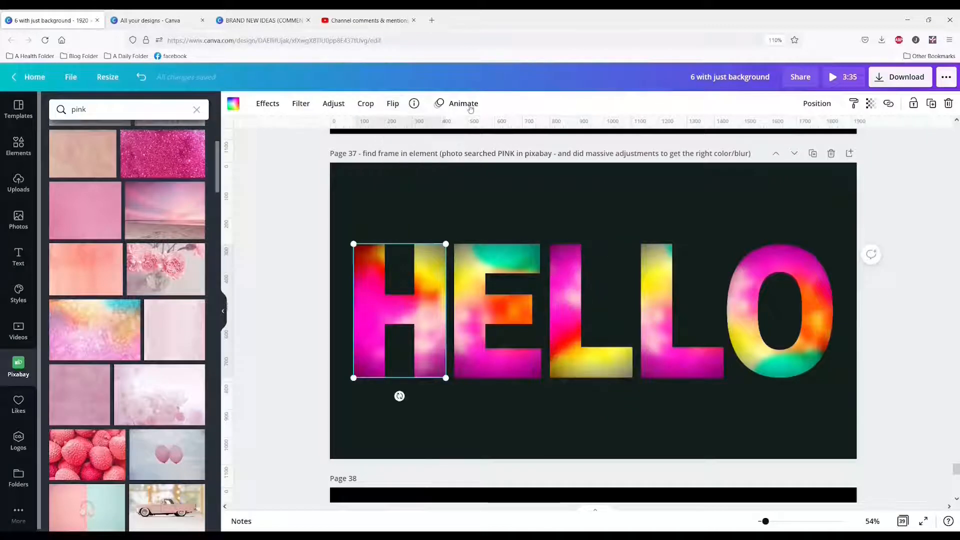
pyautogui.click(392, 105)
pyautogui.click(421, 150)
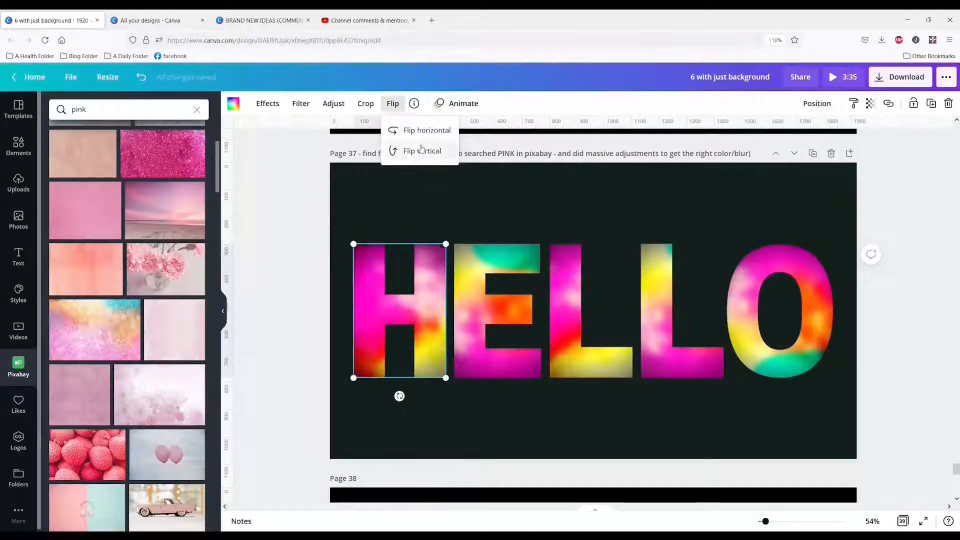
pyautogui.click(459, 191)
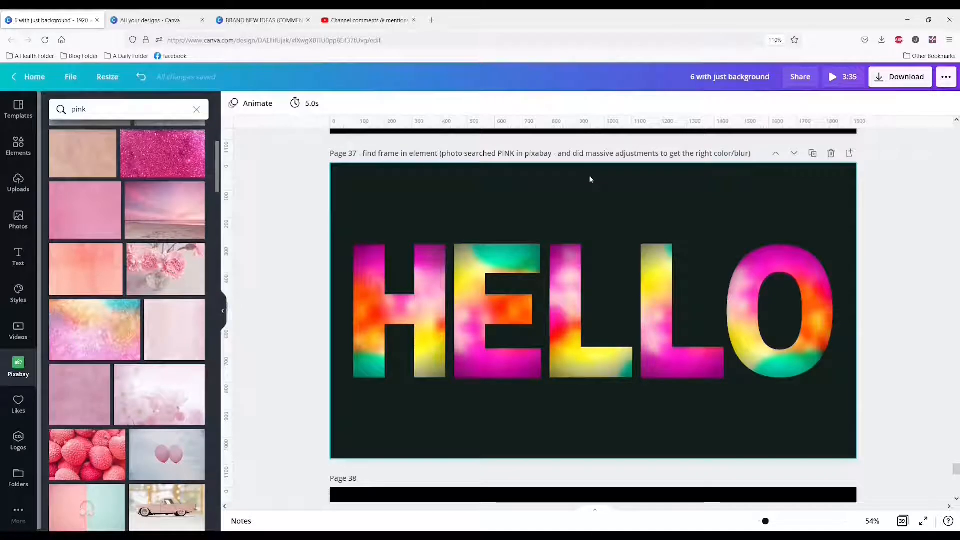
# - Try moving the letter H frame over the two letter L frames, and undo the move
pyautogui.click(447, 184)
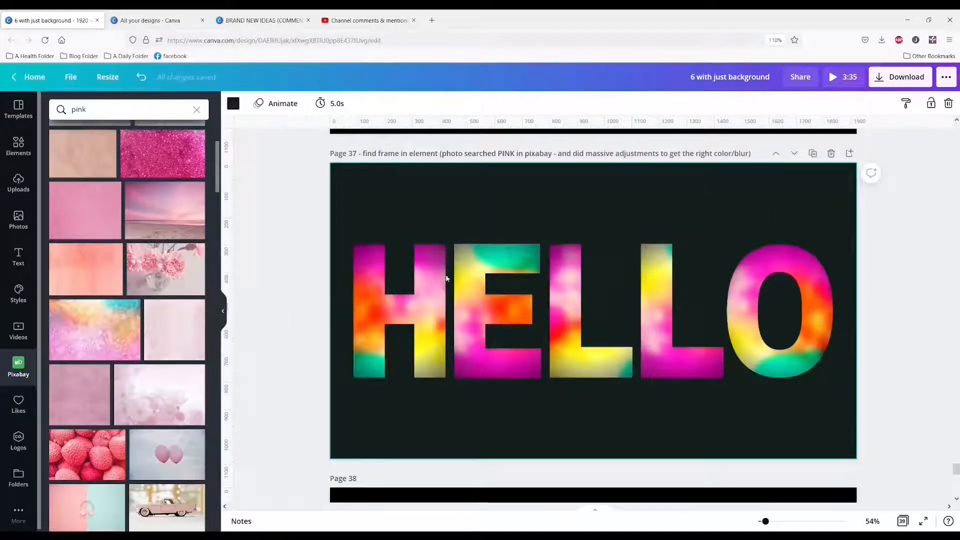
pyautogui.moveTo(400, 310); pyautogui.dragTo(617, 340)
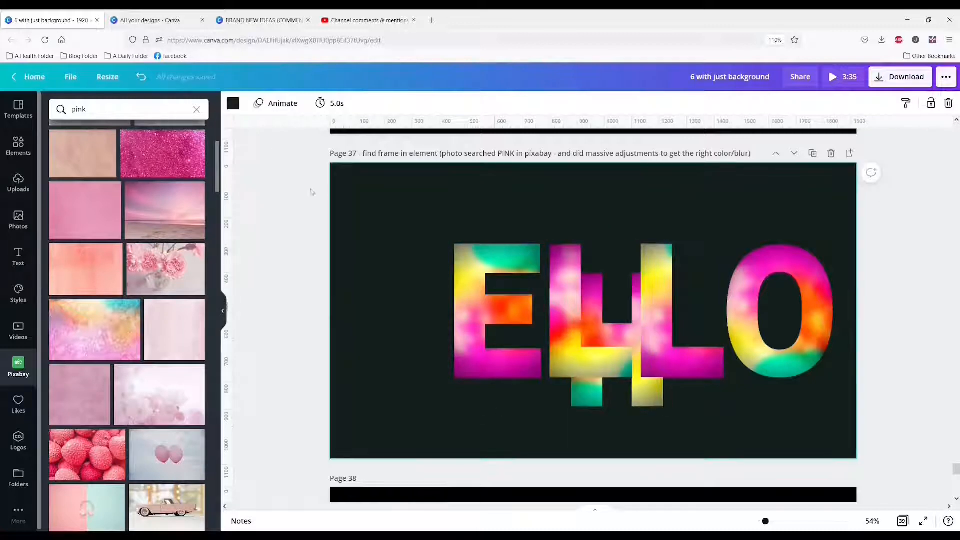
pyautogui.click(141, 77)
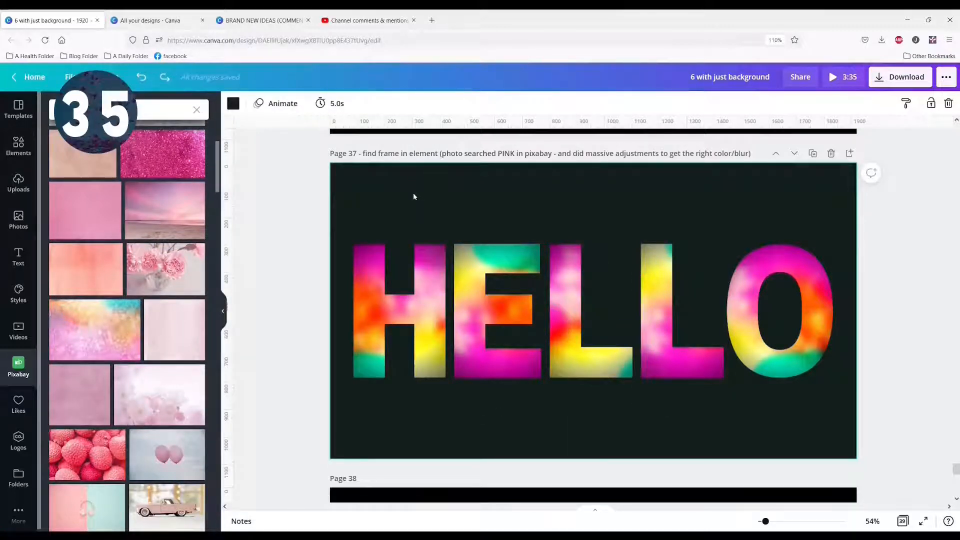
# - Search the elements for "grid", add the single-image grid to page 37 and shrink it to a strip above the HELLO lettering
pyautogui.click(20, 147)
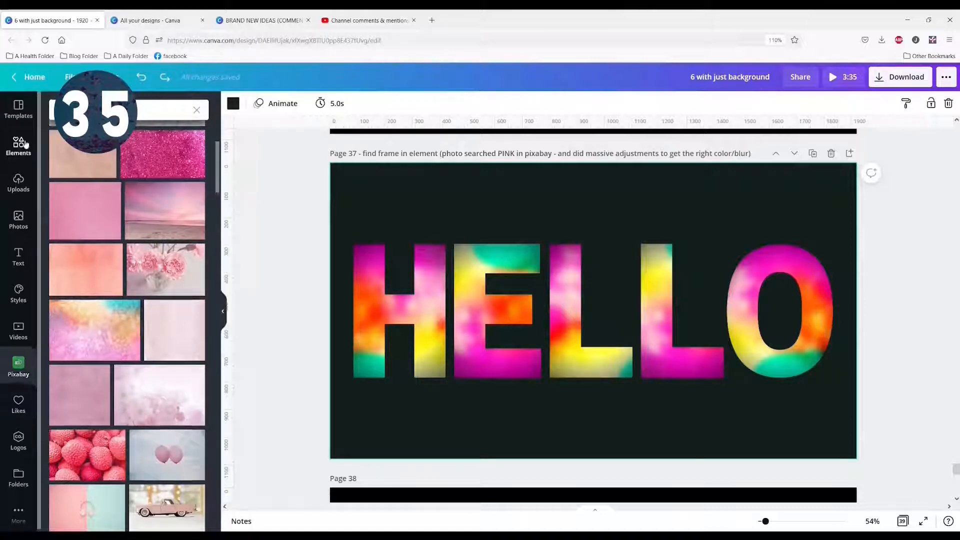
pyautogui.click(98, 111)
pyautogui.write('grid')
pyautogui.press('Return')
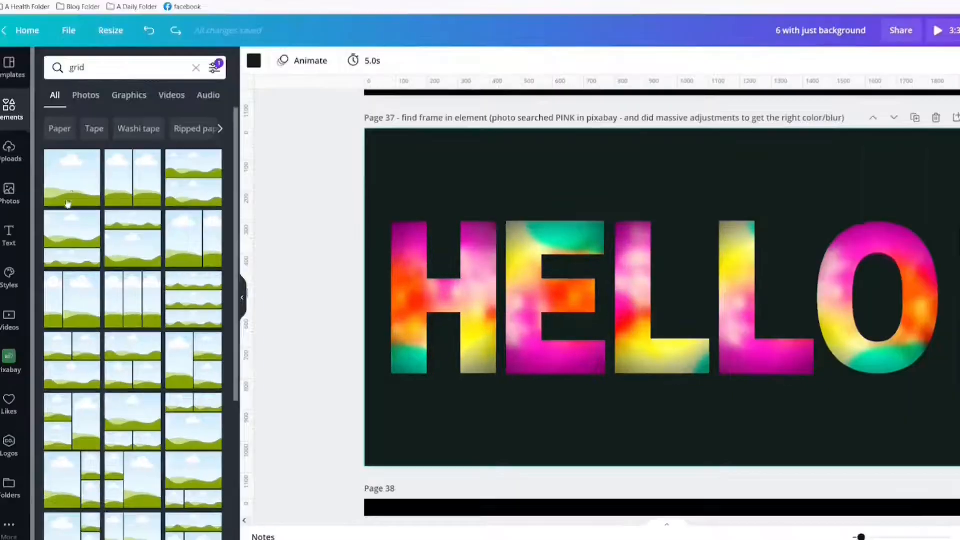
pyautogui.click(71, 220)
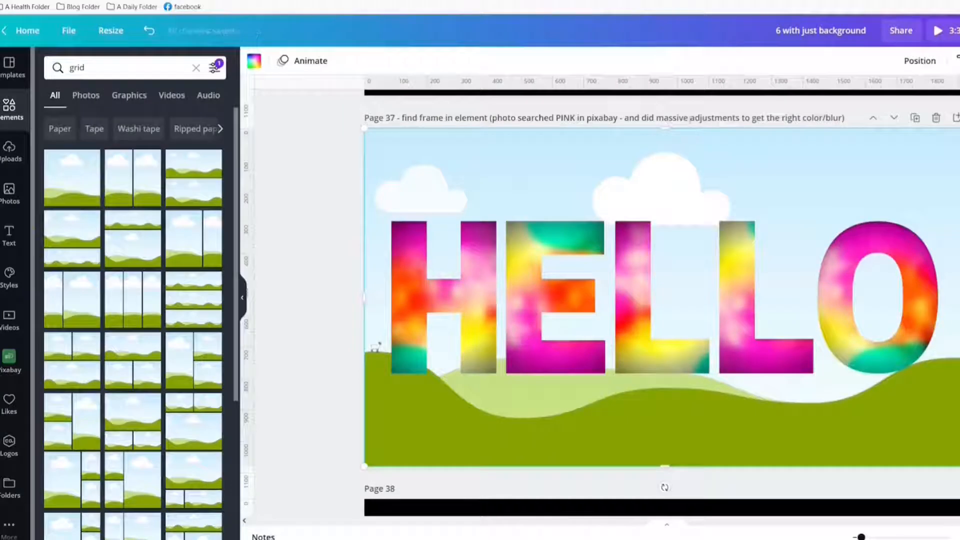
pyautogui.moveTo(659, 128)
pyautogui.mouseDown()
pyautogui.moveTo(654, 454)
pyautogui.moveTo(679, 206)
pyautogui.moveTo(665, 140)
pyautogui.mouseUp()
# - Detach the photo from the letter H frame and refill the frame with one copy of it
pyautogui.rightClick(433, 305)
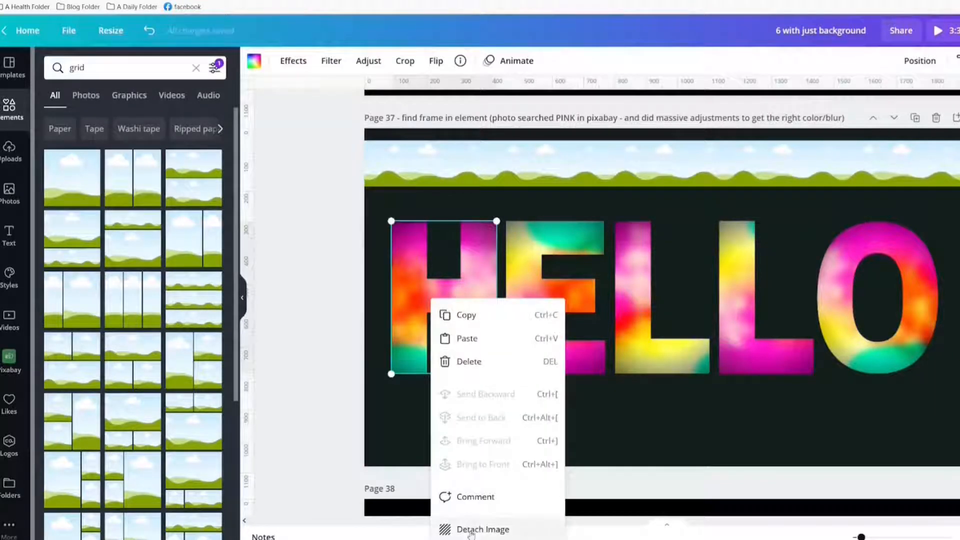
pyautogui.click(479, 518)
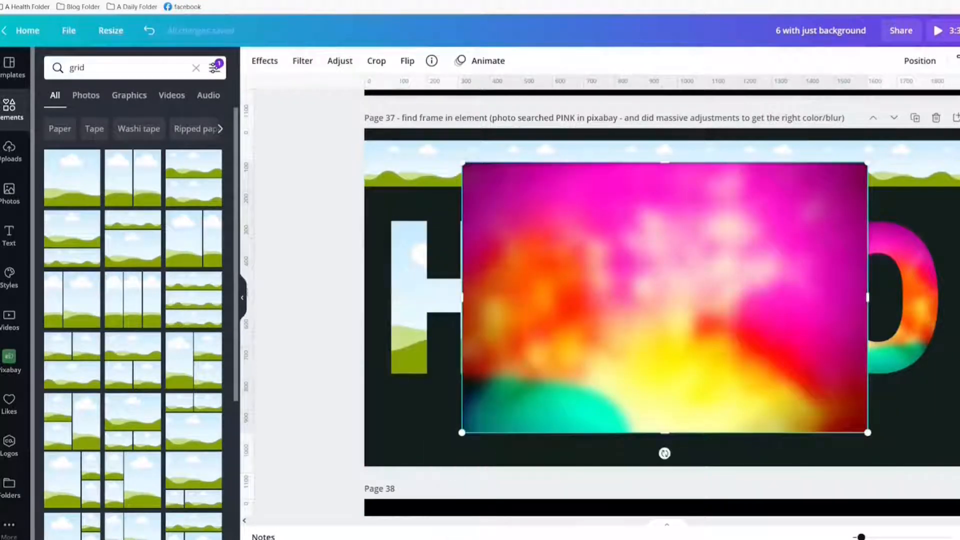
pyautogui.moveTo(703, 253); pyautogui.dragTo(709, 259)
pyautogui.moveTo(605, 277); pyautogui.dragTo(433, 308)
# - Fill the grid strip with the other copy of the photo and shift it up inside the strip to show the yellow area
pyautogui.click(689, 243)
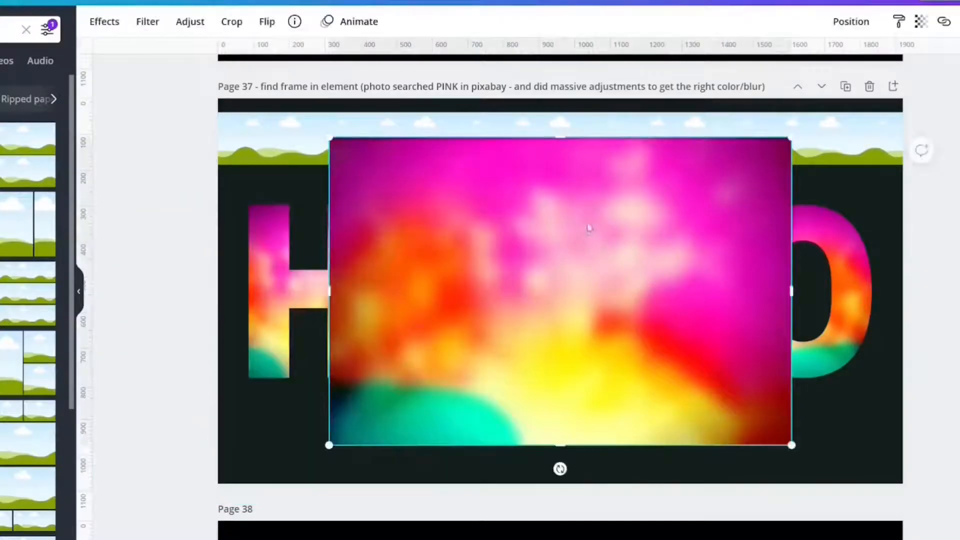
pyautogui.moveTo(589, 228); pyautogui.dragTo(568, 163)
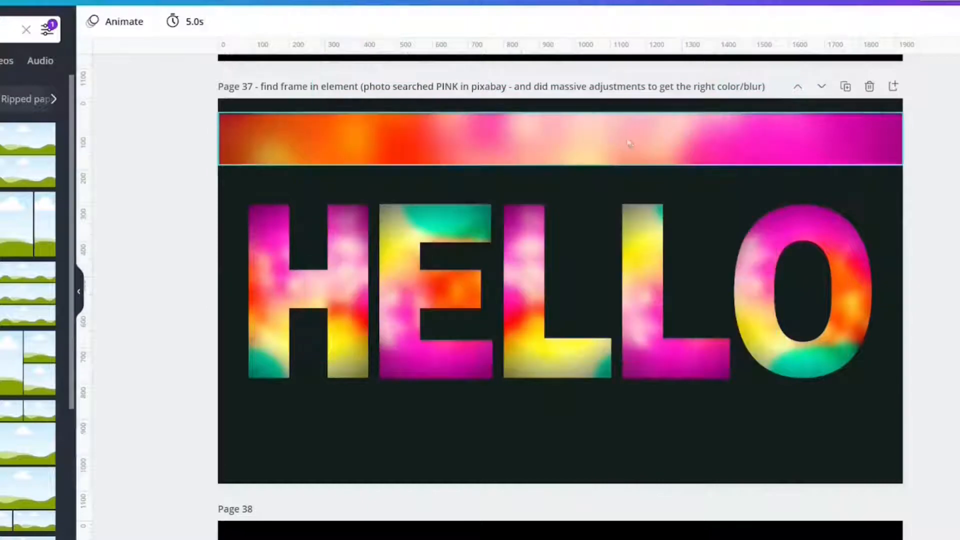
pyautogui.click(629, 144)
pyautogui.doubleClick(615, 133)
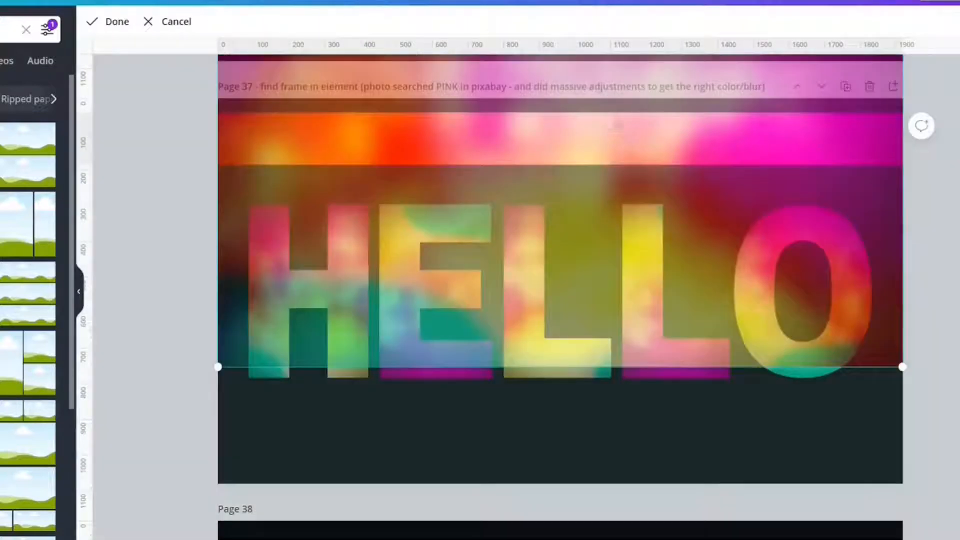
pyautogui.moveTo(618, 125); pyautogui.dragTo(662, 67)
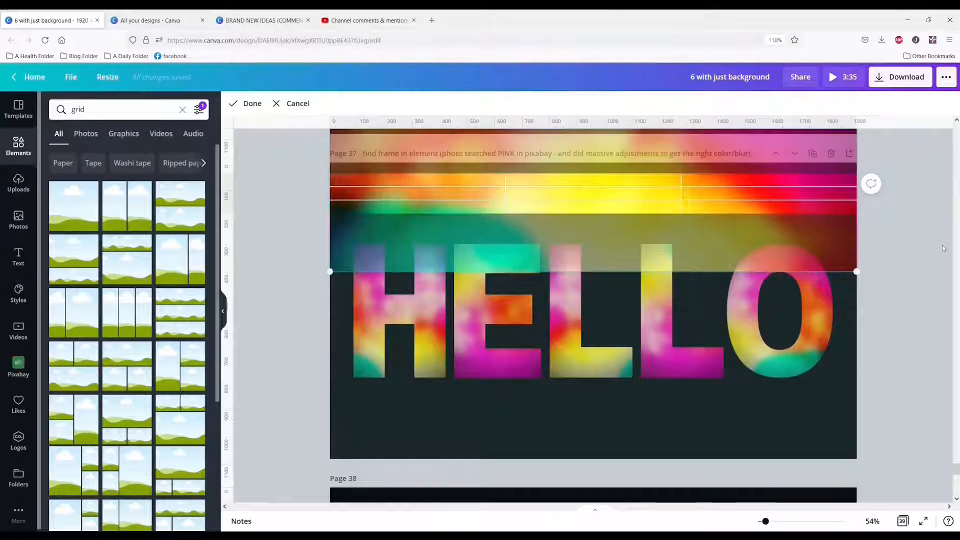
pyautogui.click(944, 249)
# - Shrink the photo-filled grid strip to a thin line and place it just beneath the HELLO lettering
pyautogui.click(792, 196)
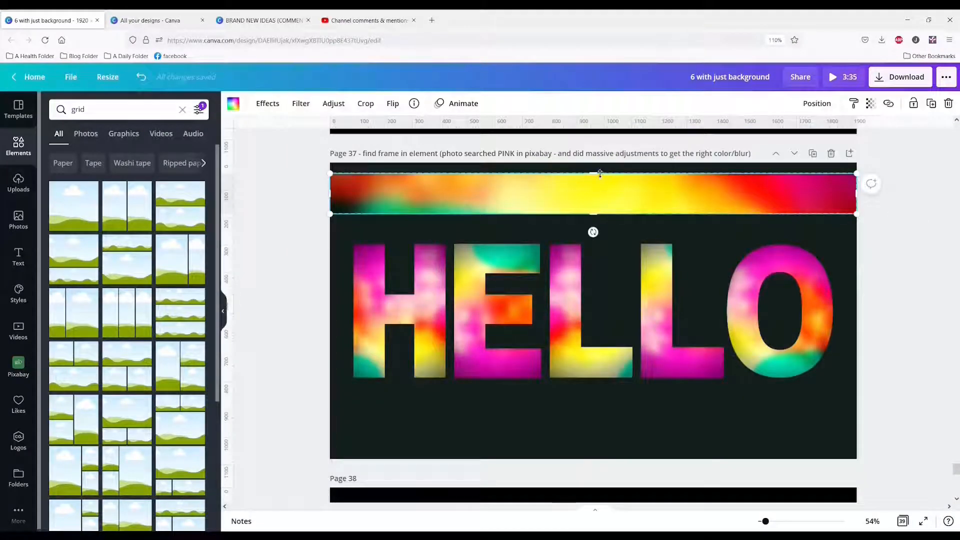
pyautogui.moveTo(600, 173); pyautogui.dragTo(599, 405)
pyautogui.click(603, 214)
pyautogui.click(602, 211)
pyautogui.click(417, 226)
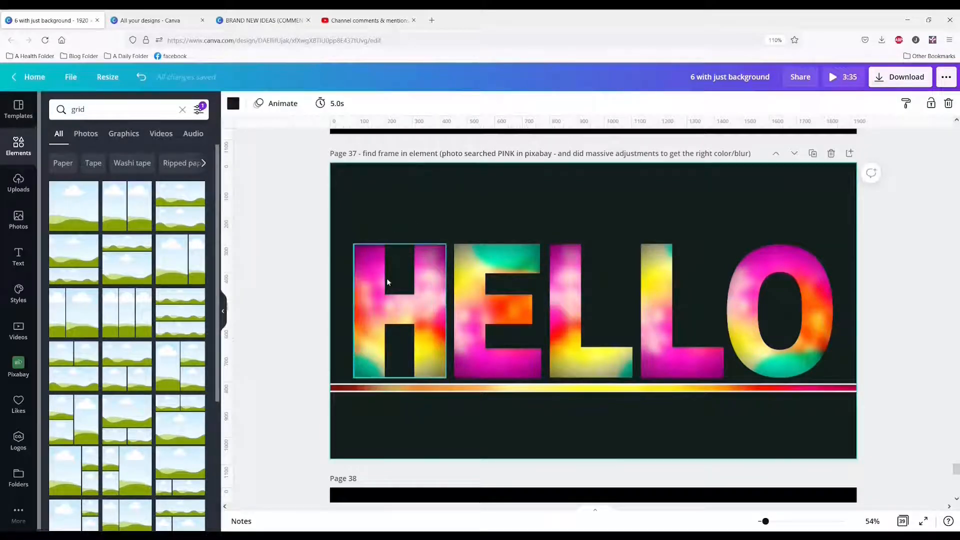
# - Add the 12-second autumn forest video from the Nature videos to page 37 and fill the letter H frame with it
pyautogui.click(18, 331)
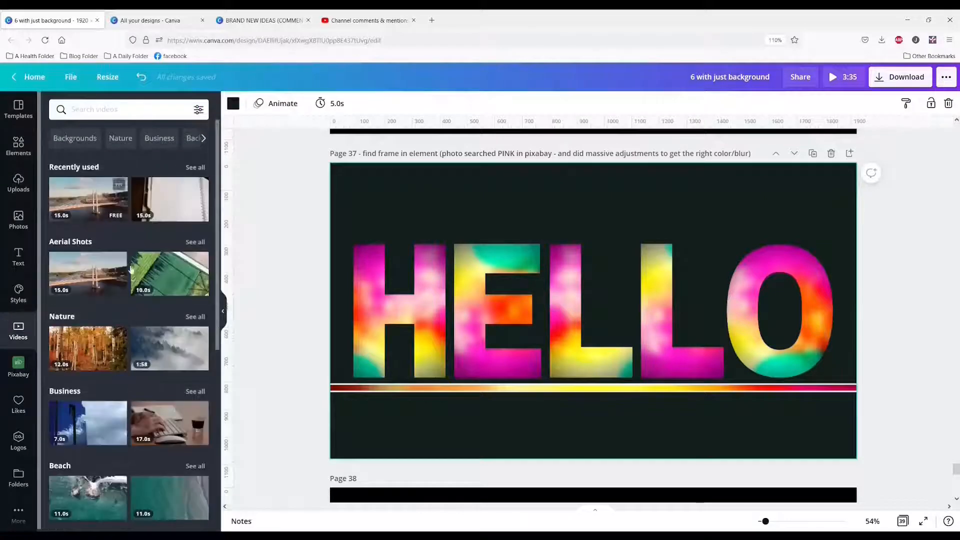
pyautogui.click(61, 347)
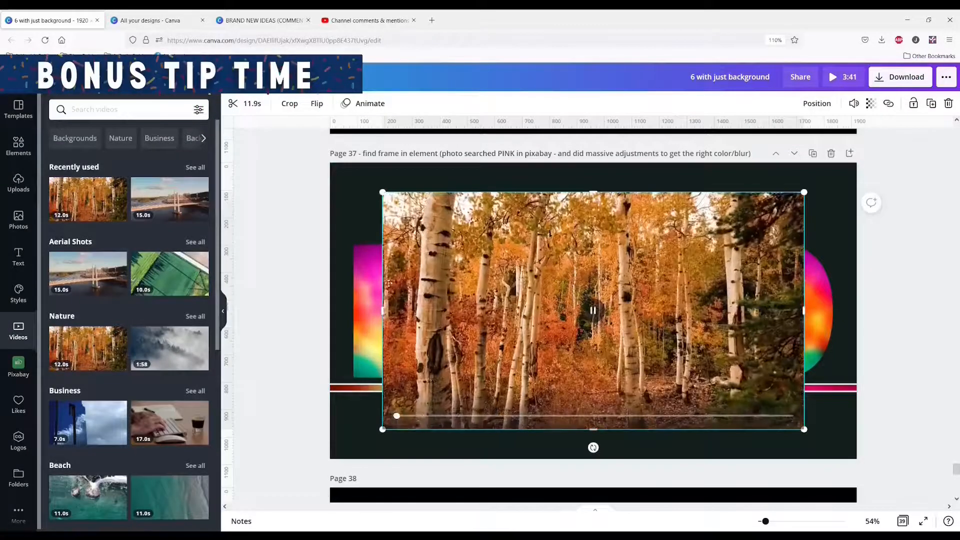
pyautogui.moveTo(488, 267); pyautogui.dragTo(395, 305)
pyautogui.click(398, 307)
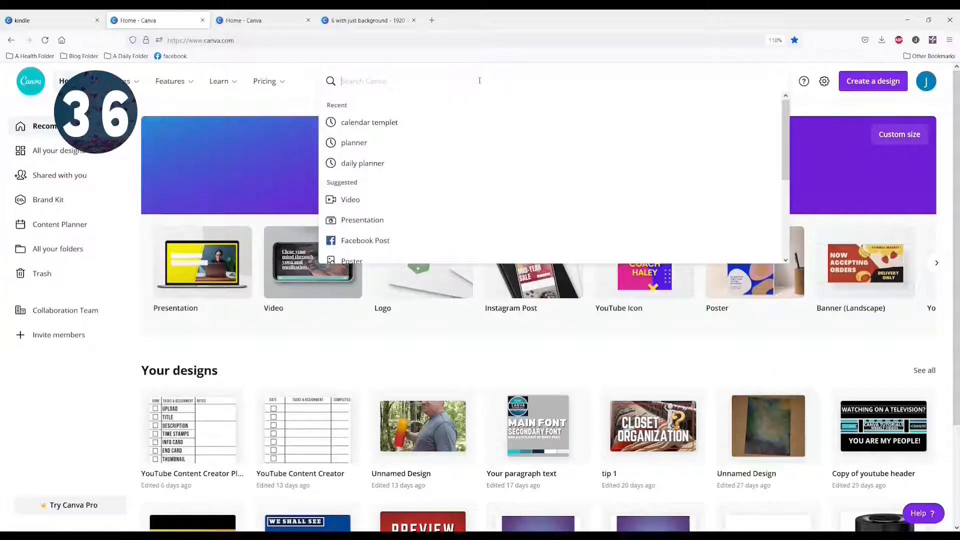
# - Search Canva for "kindle" templates and open the FOODNOTES cover template as a new design
pyautogui.write('kindle')
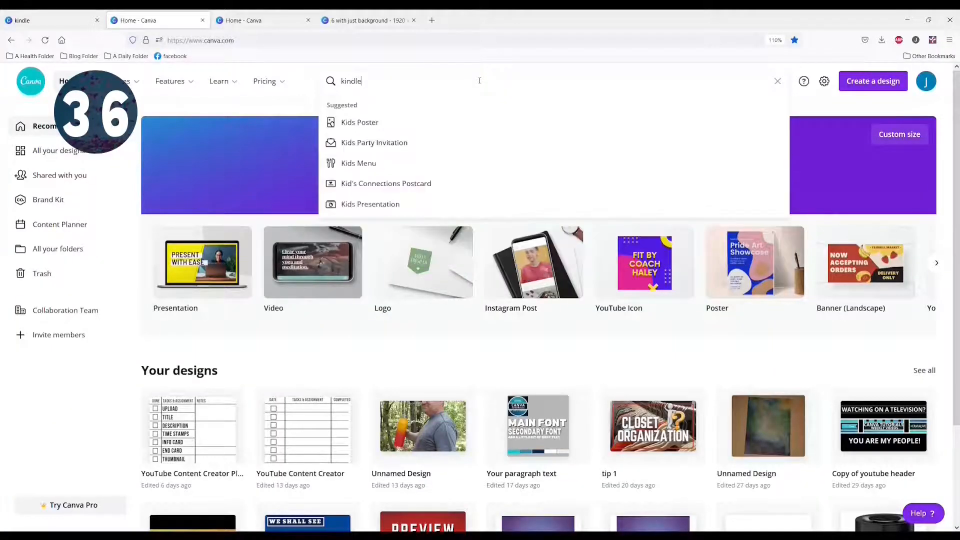
pyautogui.press('Return')
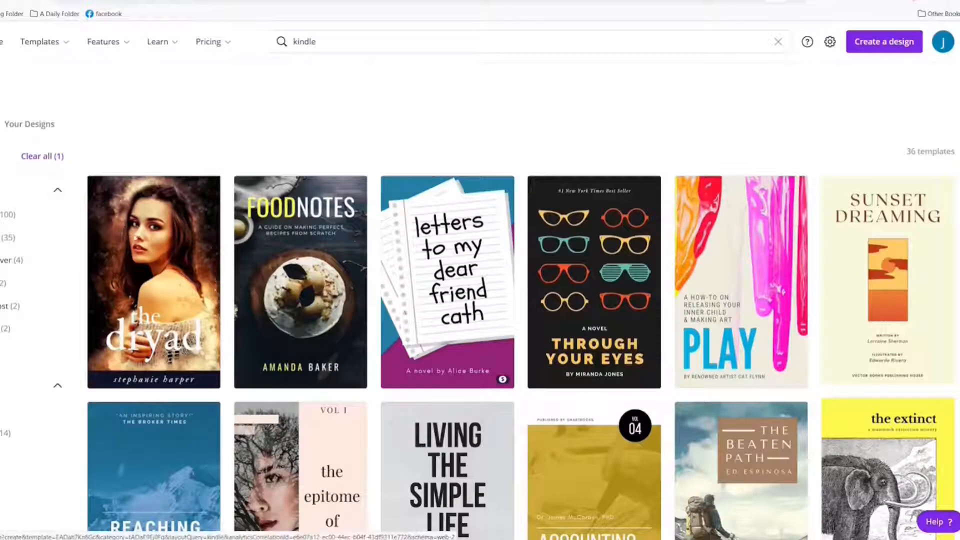
pyautogui.click(272, 243)
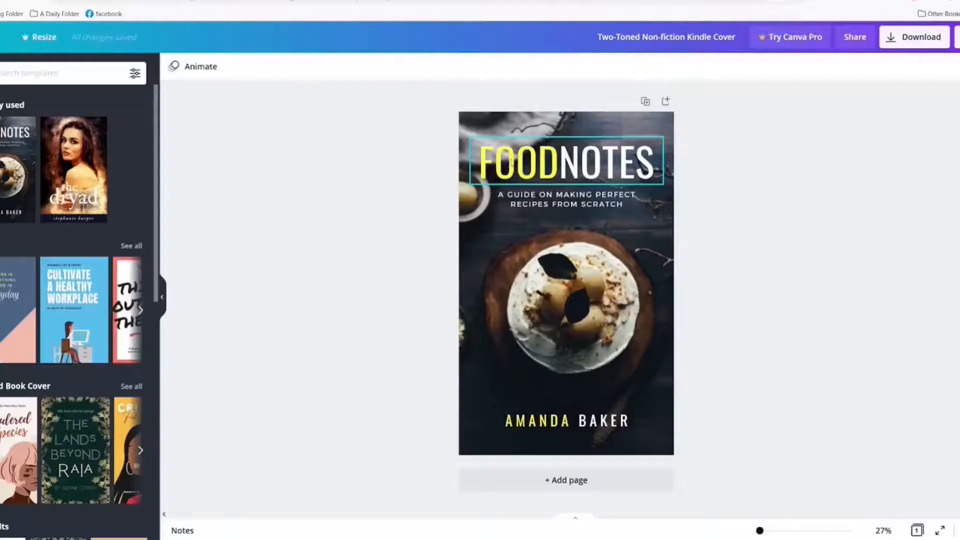
# - Delete the FOODNOTES title and the subtitle below it from the Kindle cover
pyautogui.click(487, 172)
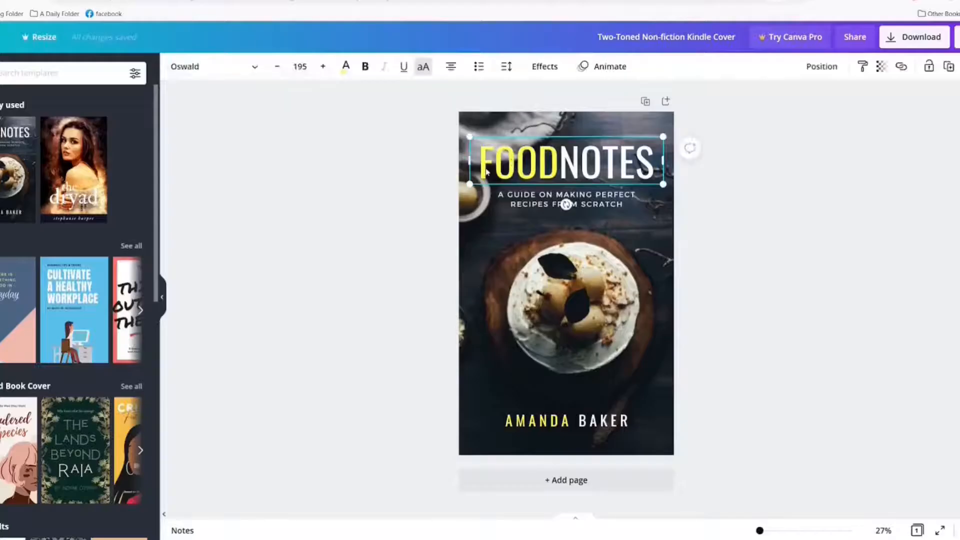
pyautogui.press('Delete')
pyautogui.click(525, 203)
pyautogui.press('Delete')
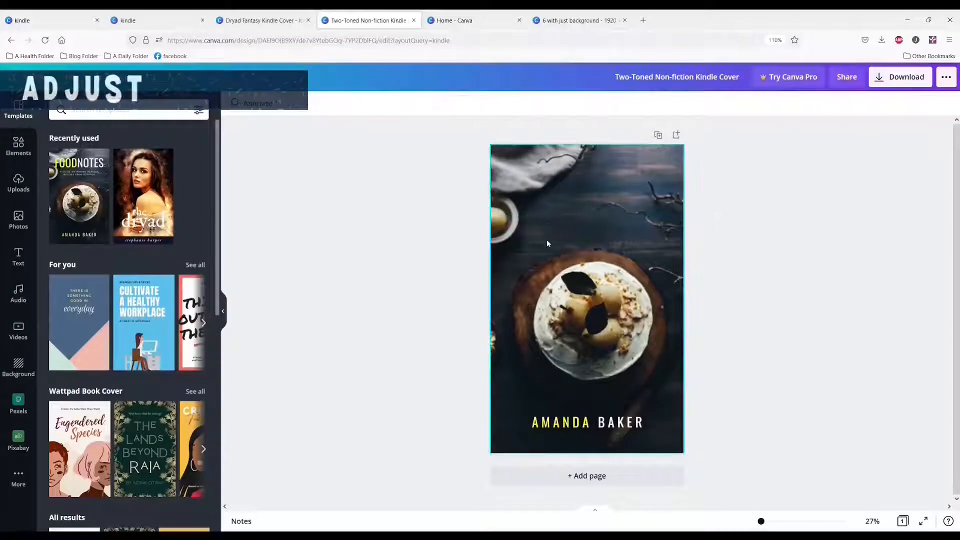
# - Delete the author name from the bottom of the Kindle cover
pyautogui.click(576, 423)
pyautogui.press('Delete')
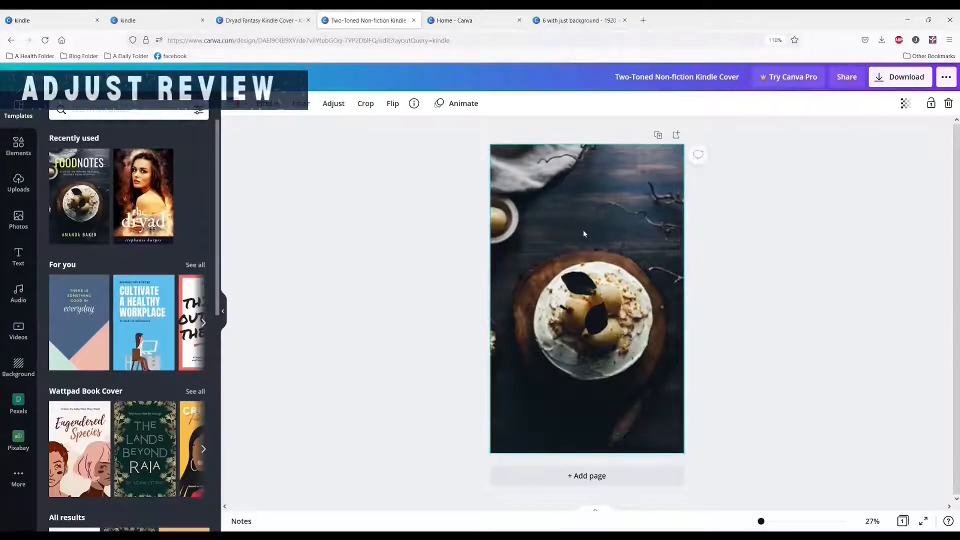
# - Detach the food photo from the background and set it as the page background again
pyautogui.rightClick(579, 225)
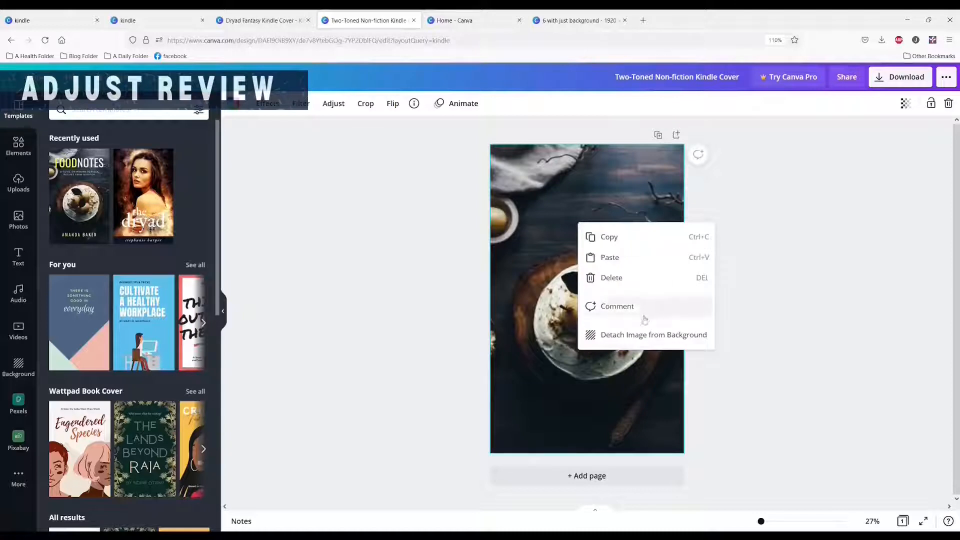
pyautogui.click(625, 334)
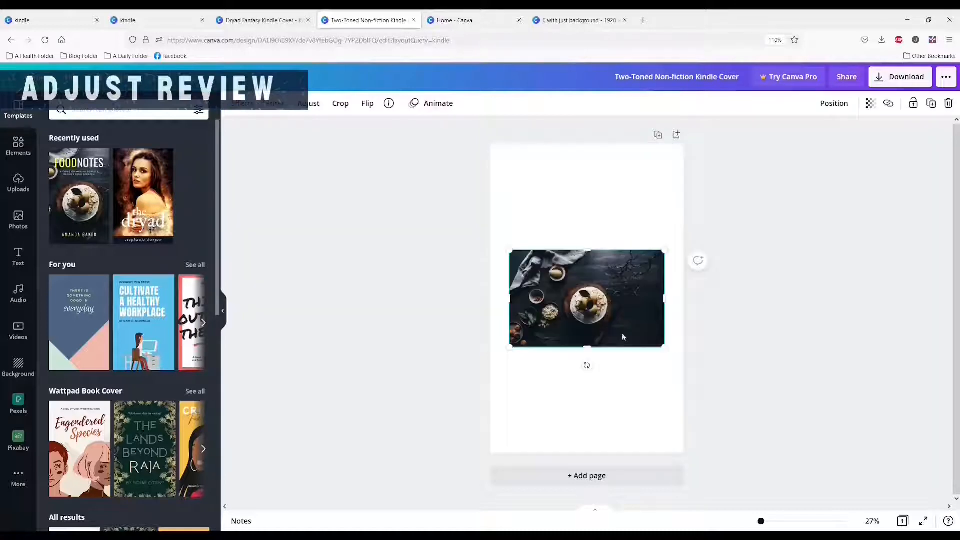
pyautogui.rightClick(587, 281)
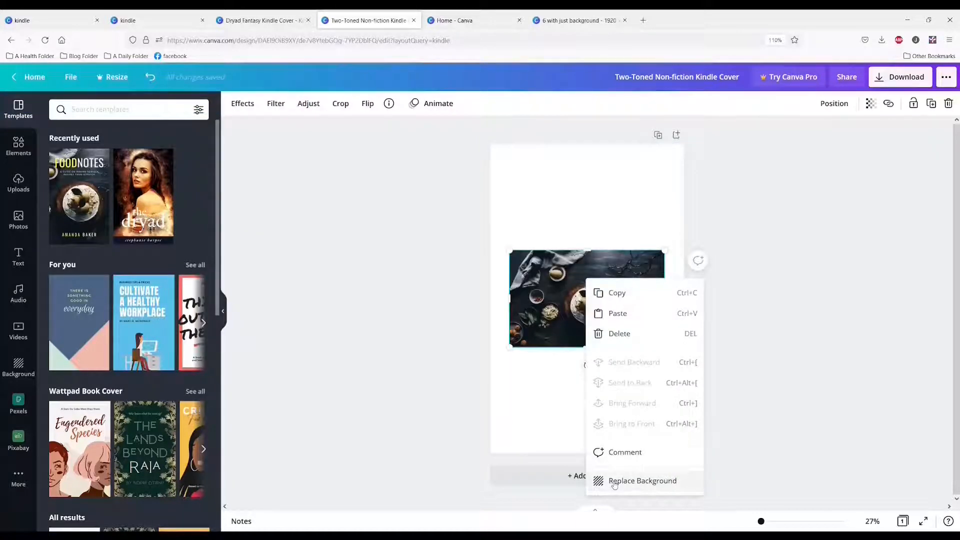
pyautogui.click(616, 482)
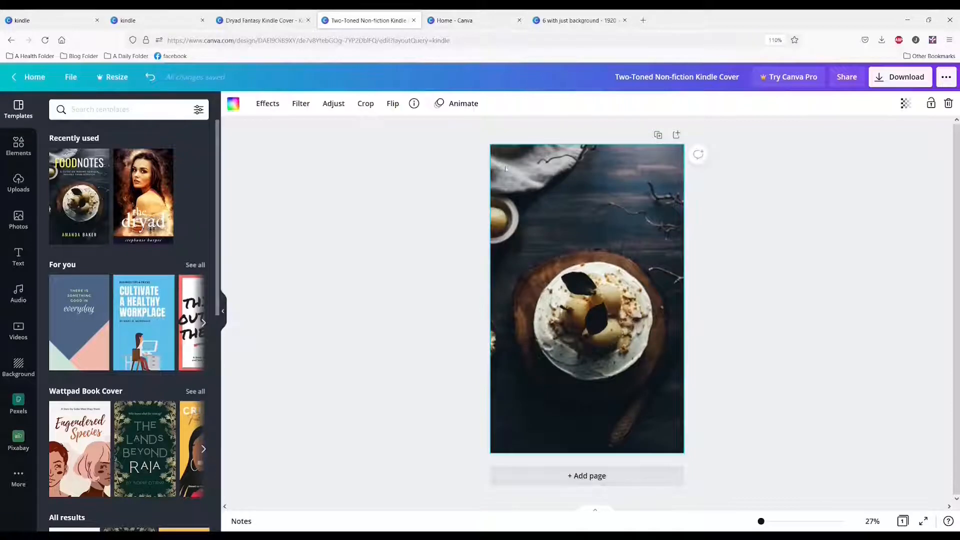
# - Open the cover photo's adjustments, reset them and set Contrast to 2
pyautogui.click(300, 103)
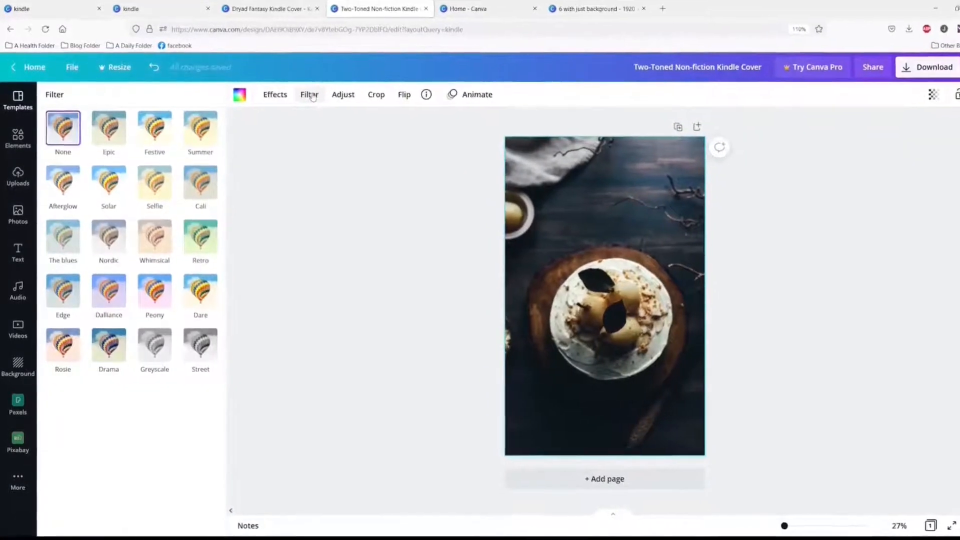
pyautogui.click(347, 91)
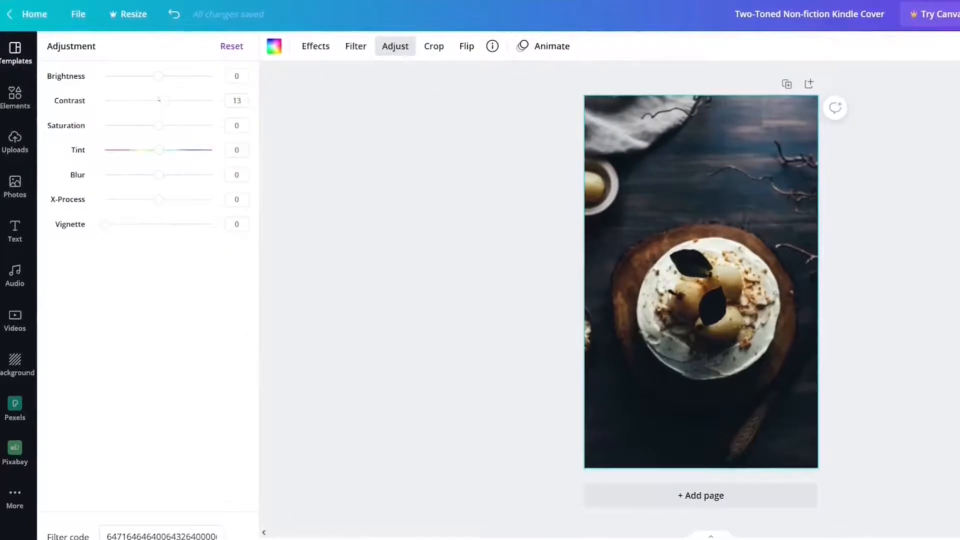
pyautogui.click(231, 48)
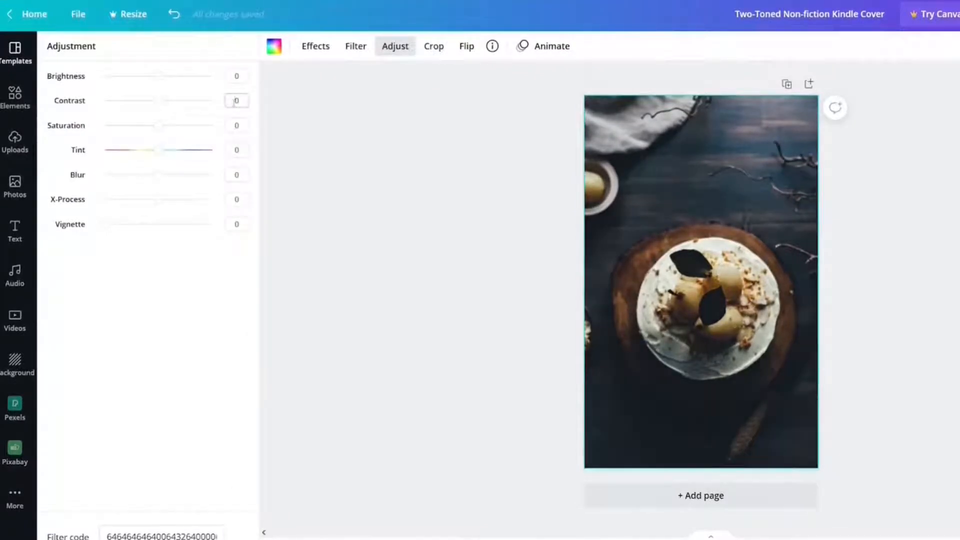
pyautogui.press('BackSpace')
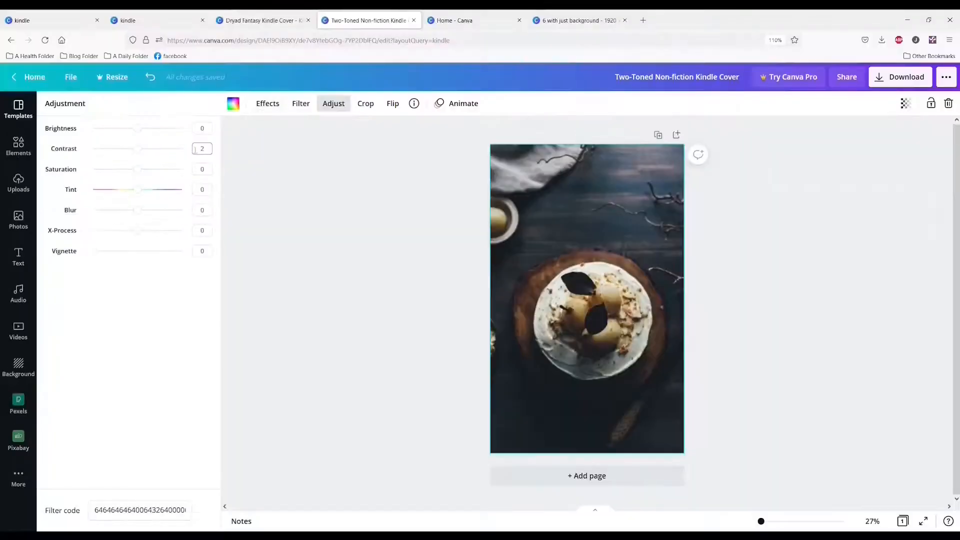
# - On the Dryad Kindle cover, detach the woman's photo from its grid and open its adjustment settings
pyautogui.click(694, 344)
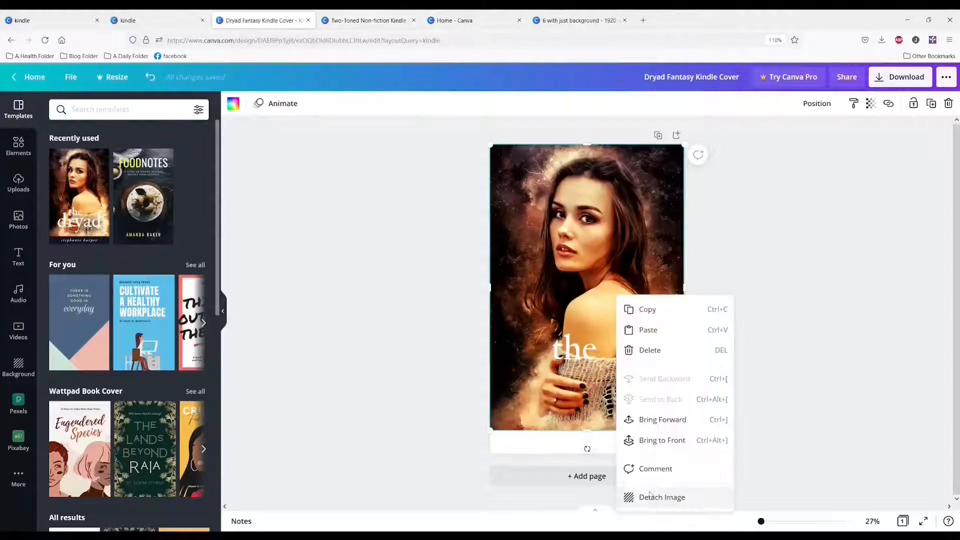
pyautogui.click(651, 498)
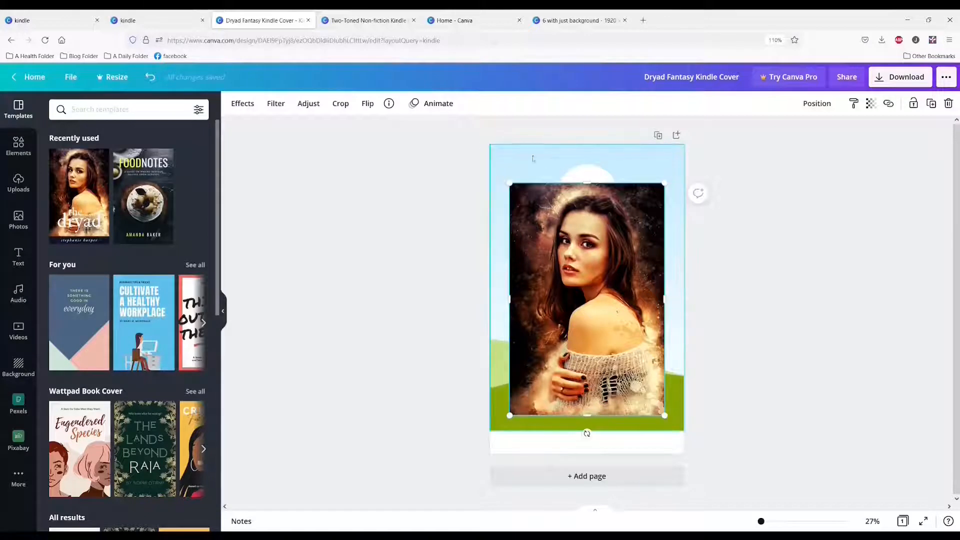
pyautogui.click(309, 103)
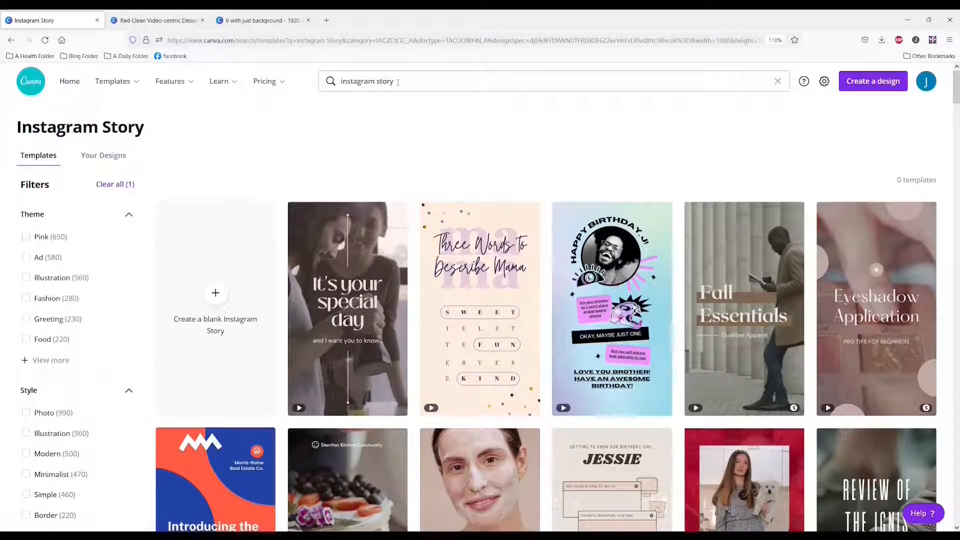
# - Open the red Berry Cream Cheese Pie template from the Instagram Story templates as a new design
pyautogui.scroll(-4, 727, 339)
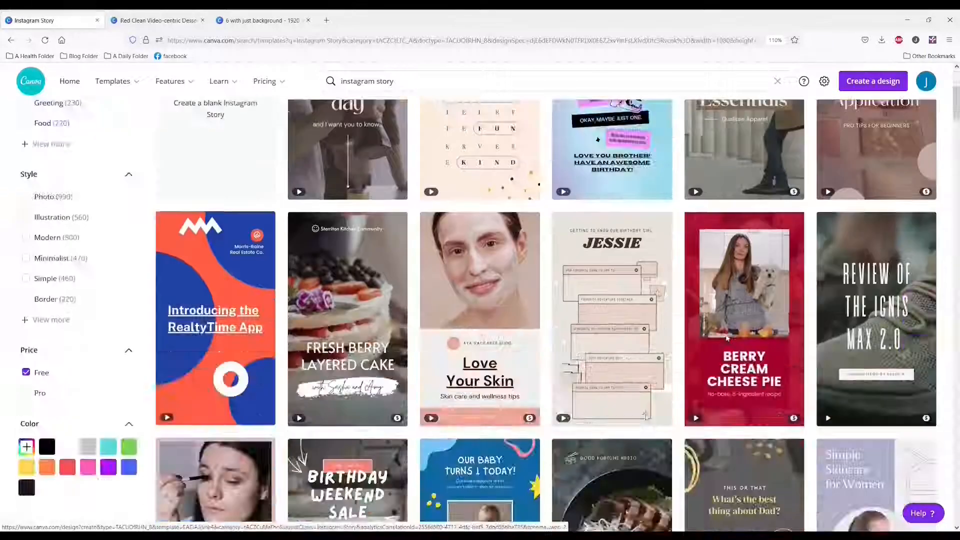
pyautogui.click(727, 339)
# - Check the premium elements and their price in the dessert design's download options
pyautogui.click(878, 78)
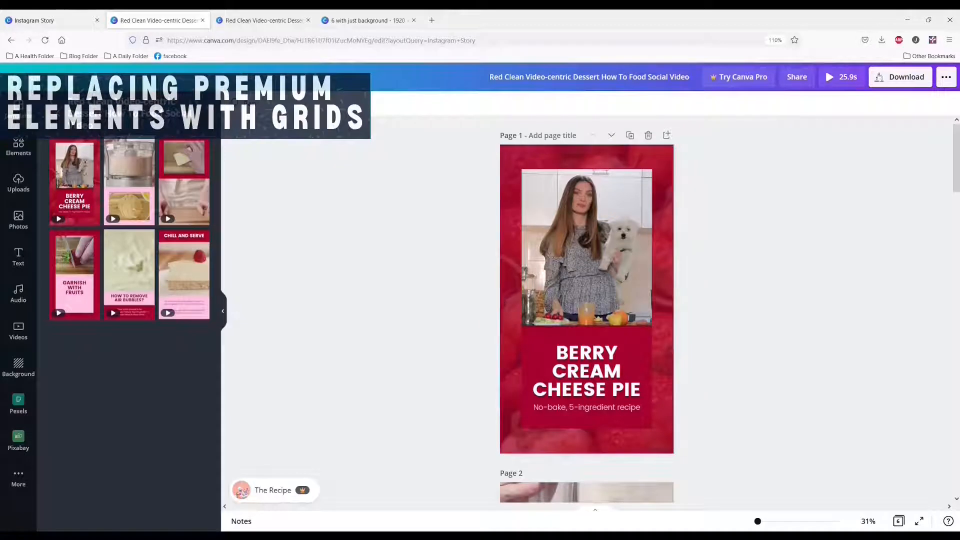
pyautogui.click(900, 77)
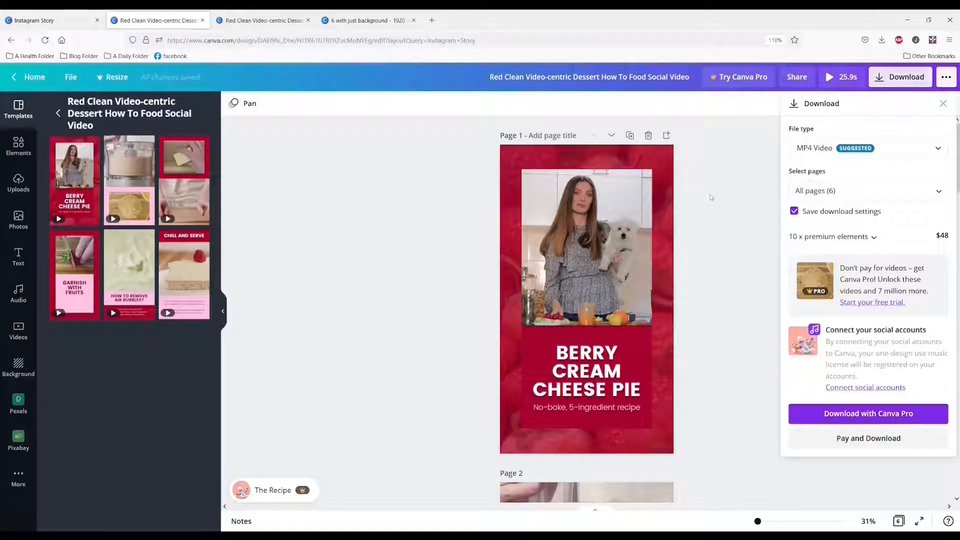
pyautogui.click(710, 198)
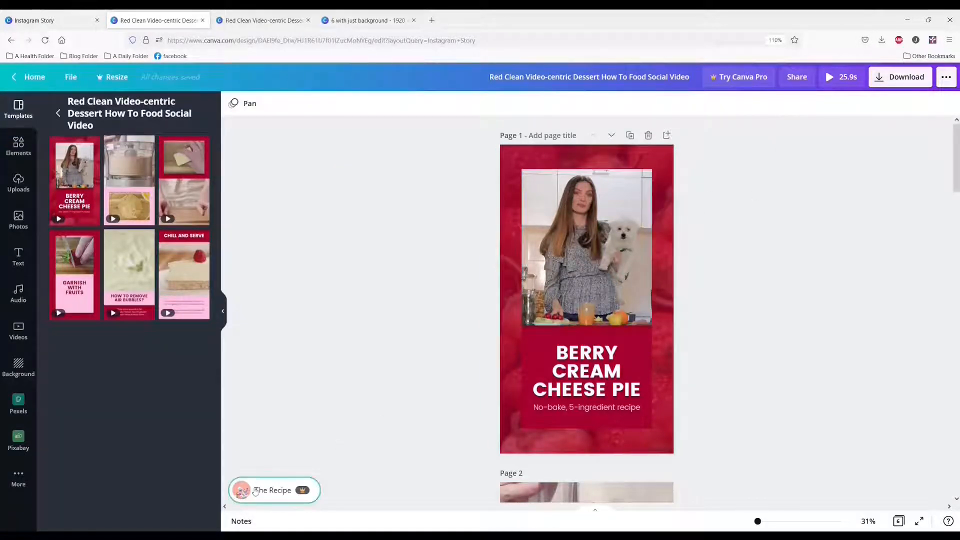
# - Remove the premium audio track "The Recipe" from the dessert design
pyautogui.click(255, 492)
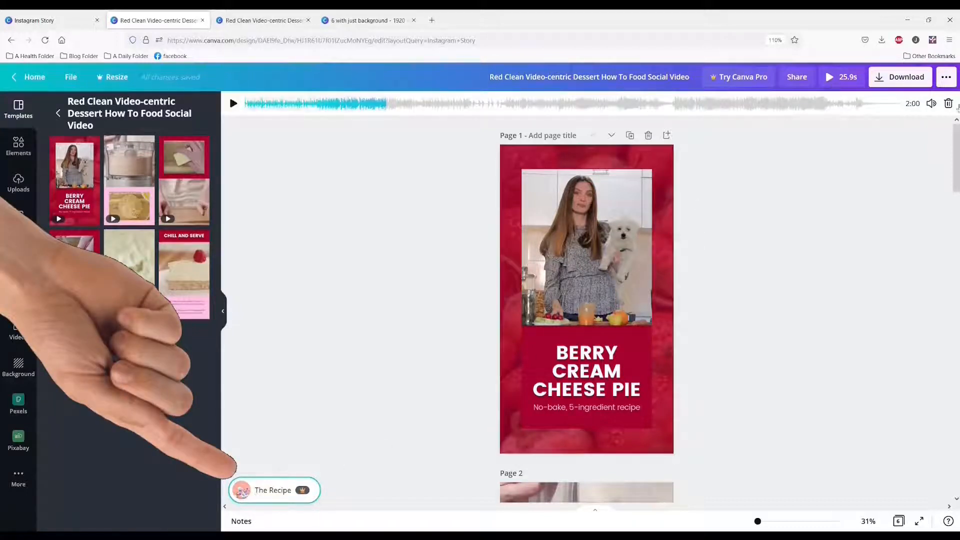
pyautogui.click(948, 104)
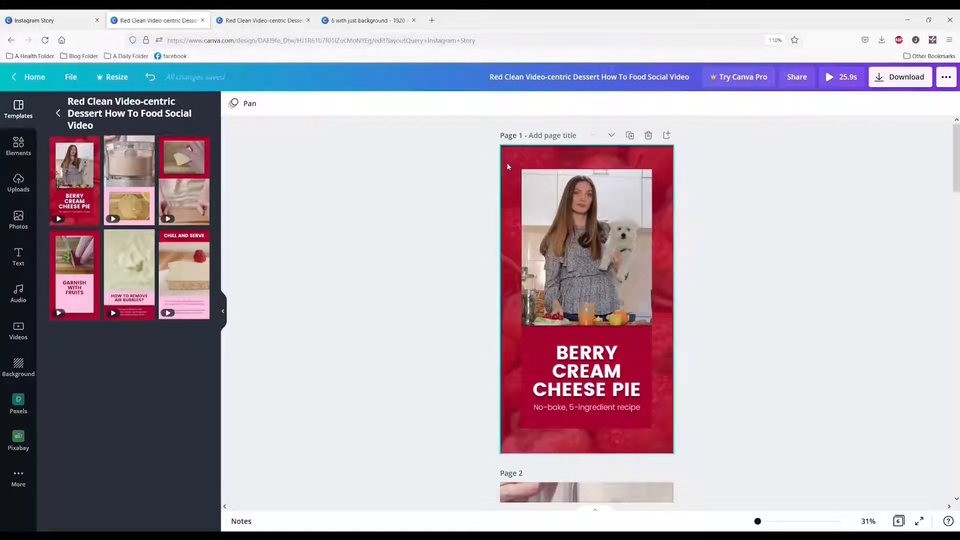
# - Search the elements for "grid" and place a single grid over page 1's background, behind the video and title
pyautogui.click(19, 146)
pyautogui.click(95, 110)
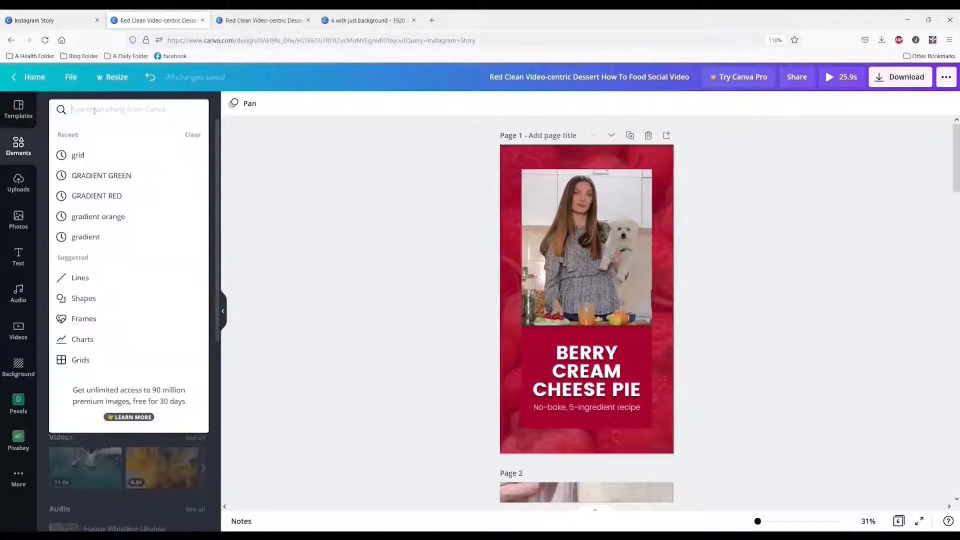
pyautogui.click(78, 155)
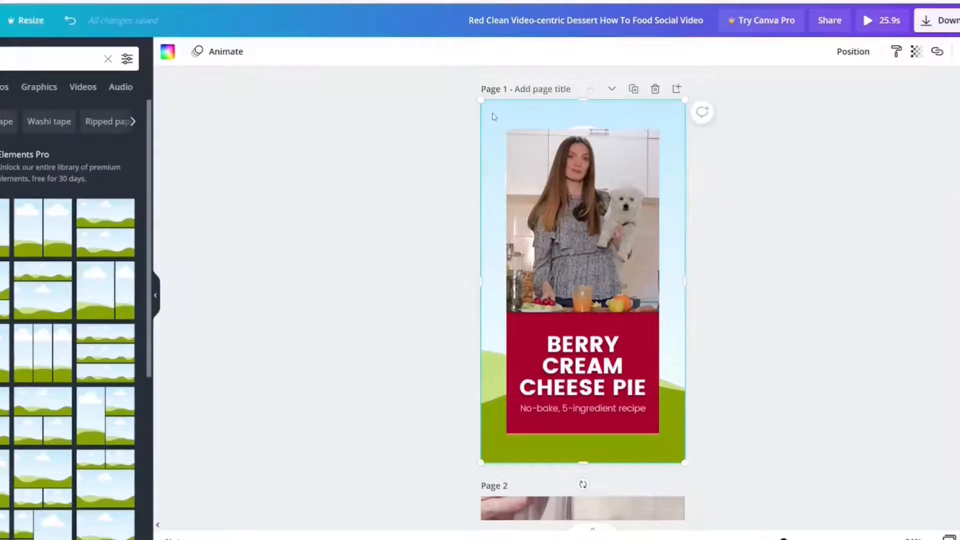
# - Detach and delete the strawberry video behind page 1's grid, and position the grid to fill the page
pyautogui.moveTo(510, 156); pyautogui.dragTo(573, 152)
pyautogui.moveTo(567, 108); pyautogui.dragTo(490, 121)
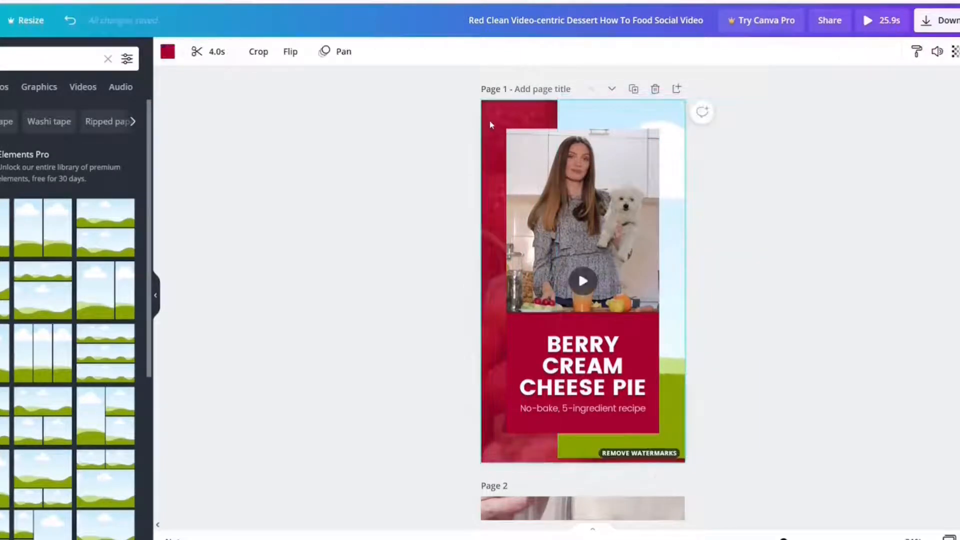
pyautogui.rightClick(490, 121)
pyautogui.click(516, 254)
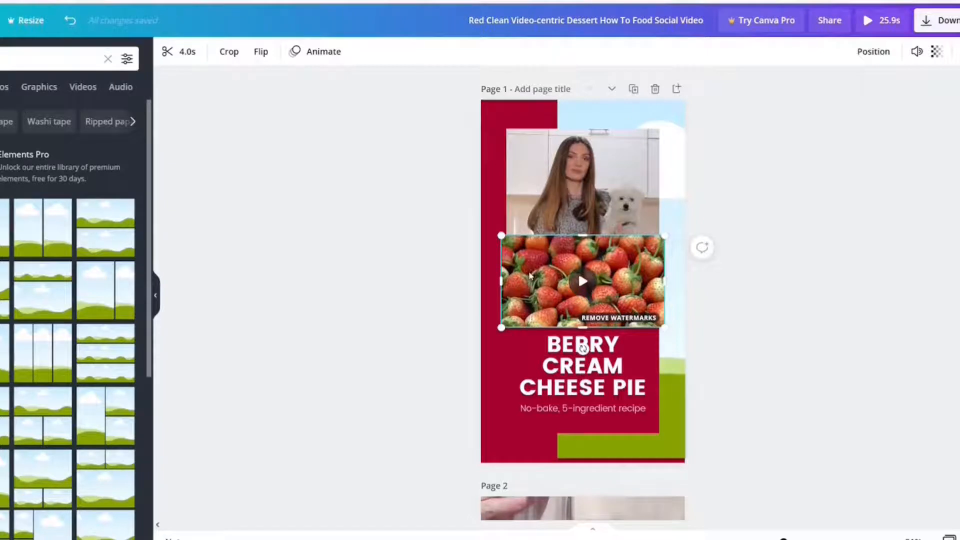
pyautogui.press('Delete')
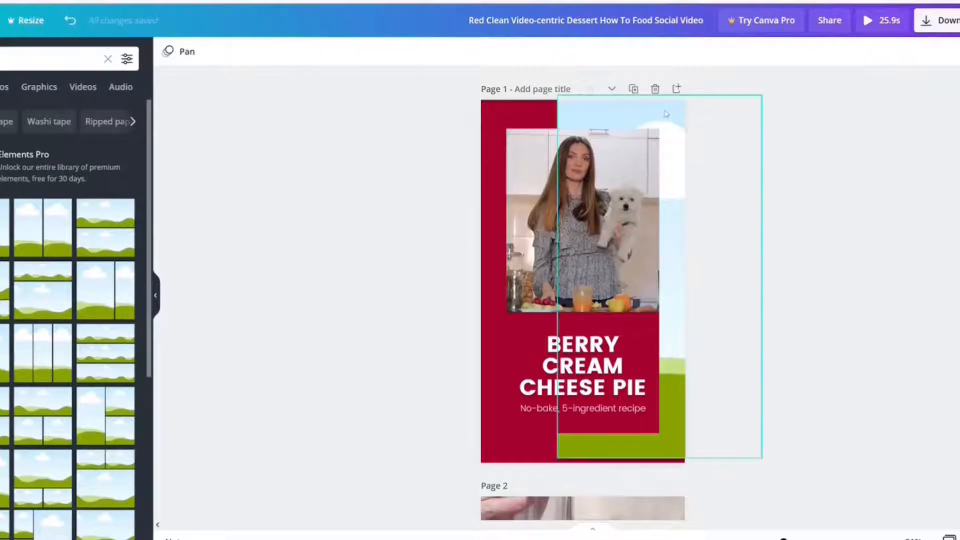
pyautogui.moveTo(665, 113); pyautogui.dragTo(587, 112)
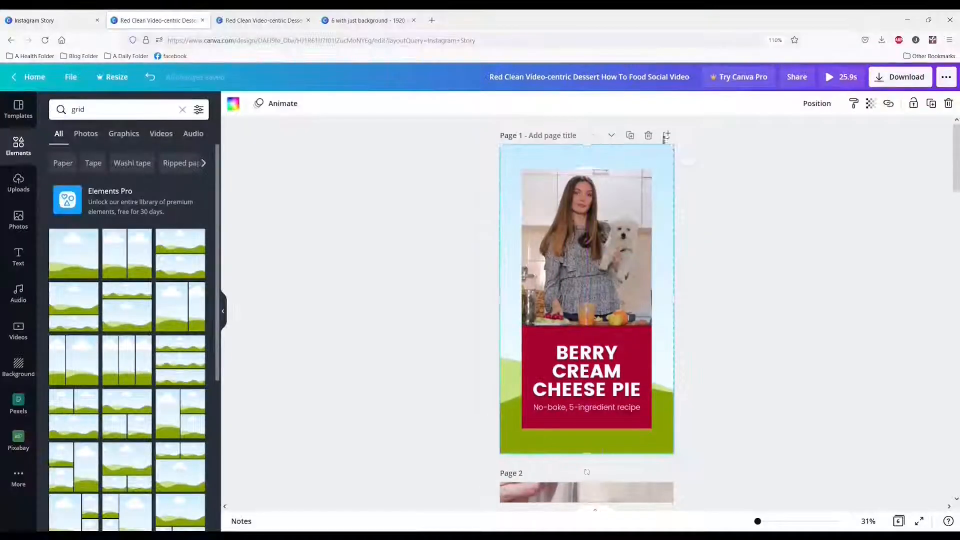
# - Review the cost of the remaining premium videos in the download options
pyautogui.click(922, 24)
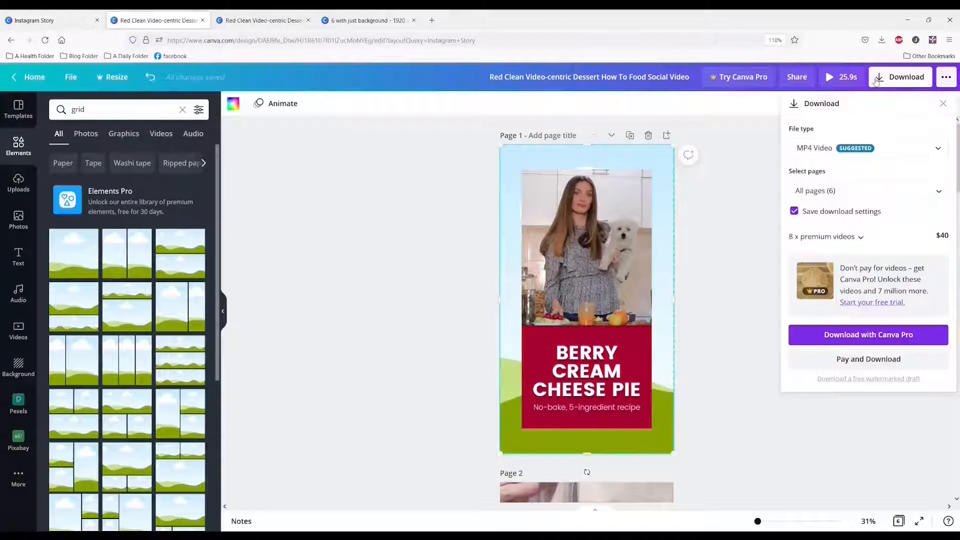
pyautogui.click(735, 154)
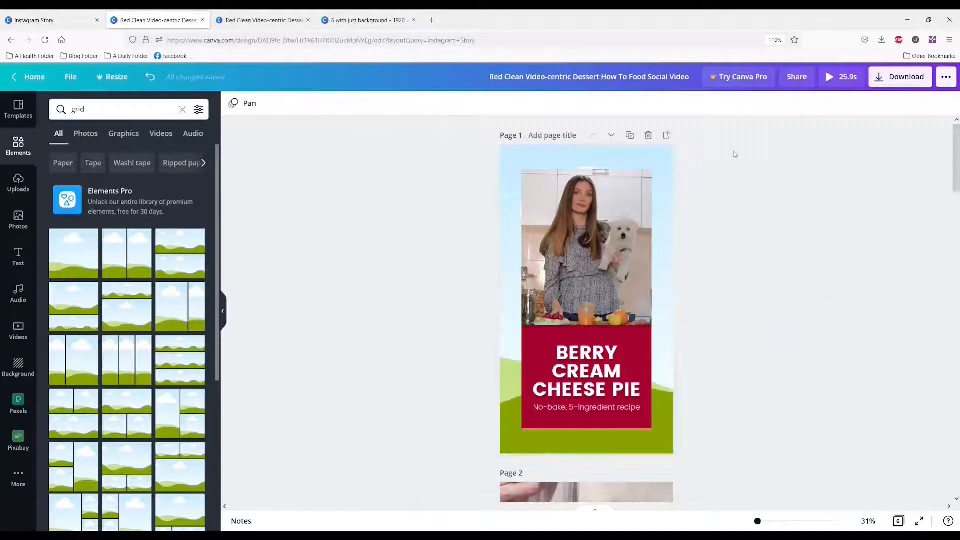
# - Fit a second grid on page 1 to the area of the woman's video and delete that video
pyautogui.click(578, 146)
pyautogui.moveTo(583, 139); pyautogui.dragTo(584, 169)
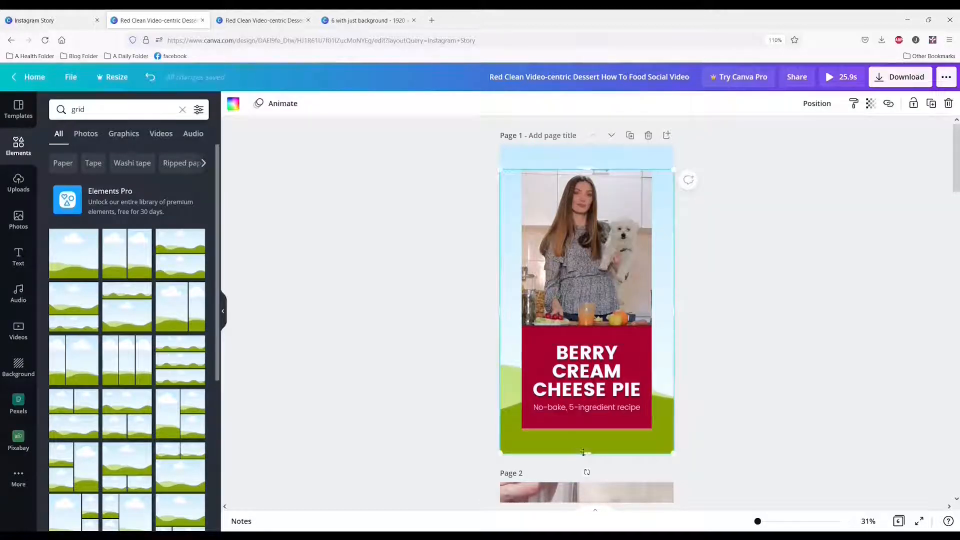
pyautogui.moveTo(586, 454); pyautogui.dragTo(606, 327)
pyautogui.click(560, 256)
pyautogui.press('Delete')
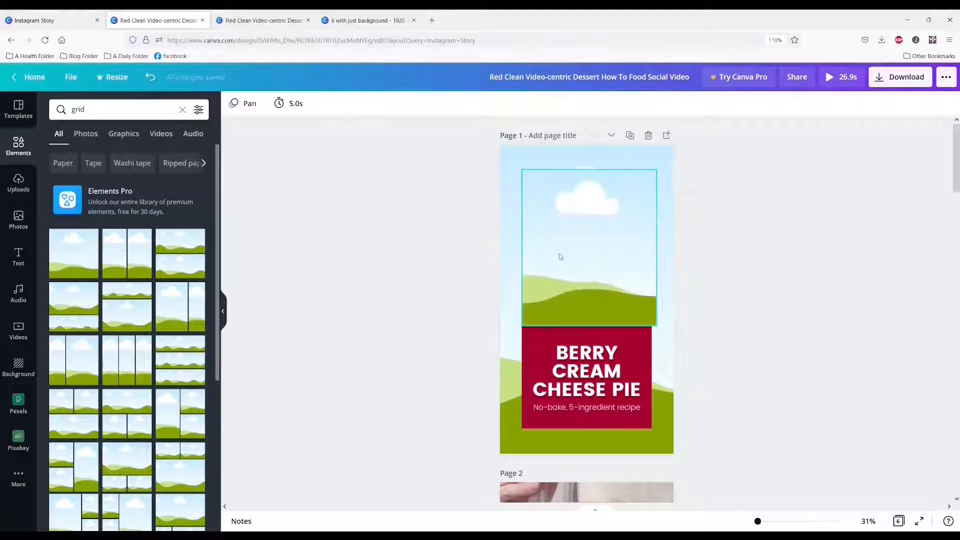
# - Add the recently used 13-second firewood video to page 1 and fill the smaller grid with it
pyautogui.click(18, 330)
pyautogui.click(88, 199)
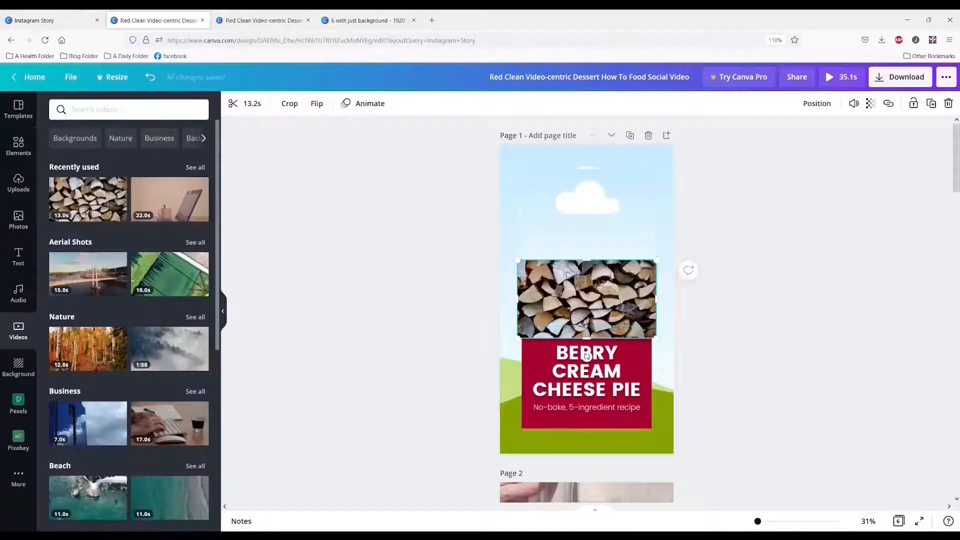
pyautogui.moveTo(573, 290); pyautogui.dragTo(583, 251)
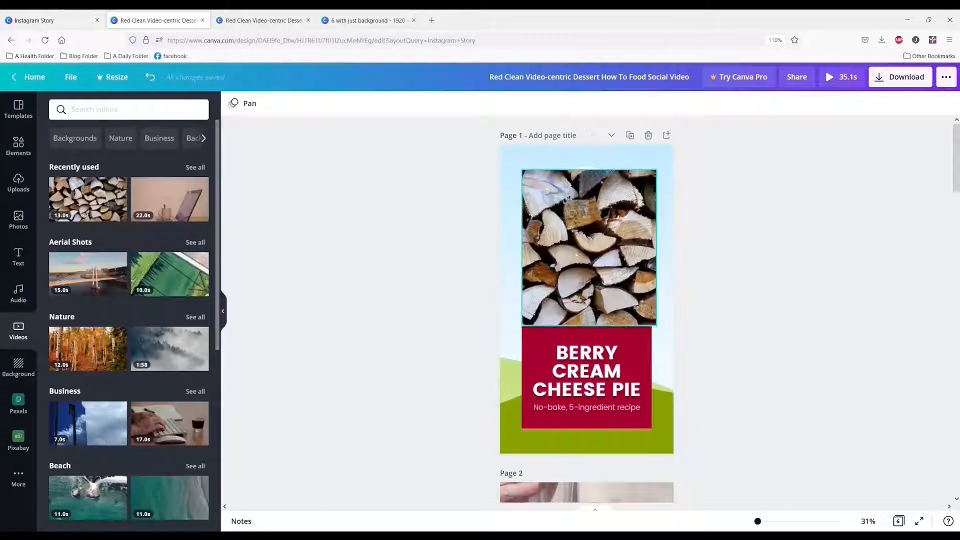
# - Reopen the download options to check the price after replacing the woman's video
pyautogui.click(877, 82)
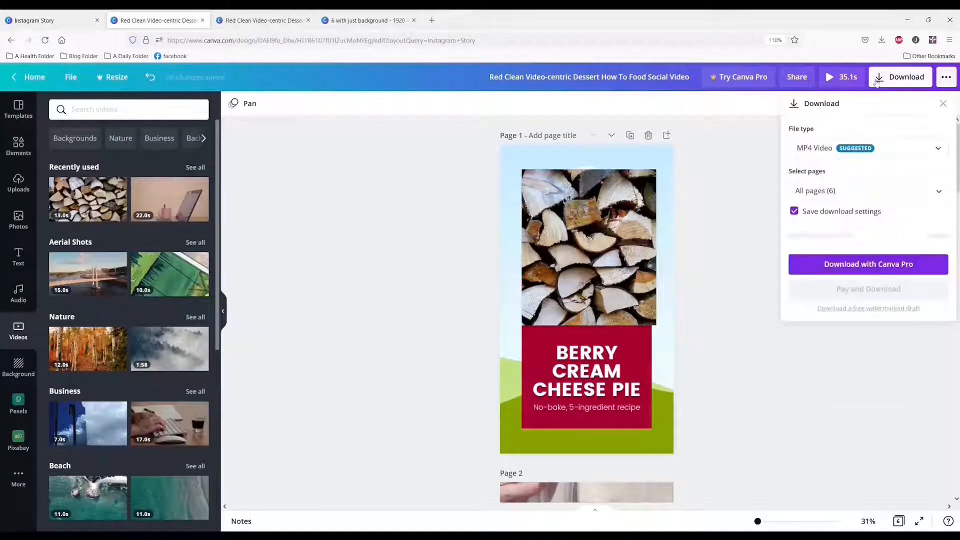
pyautogui.click(745, 223)
# - Replace page 2's food processor video with a single-cell grid fitted to the same area, and check the download price
pyautogui.scroll(-5, 753, 221)
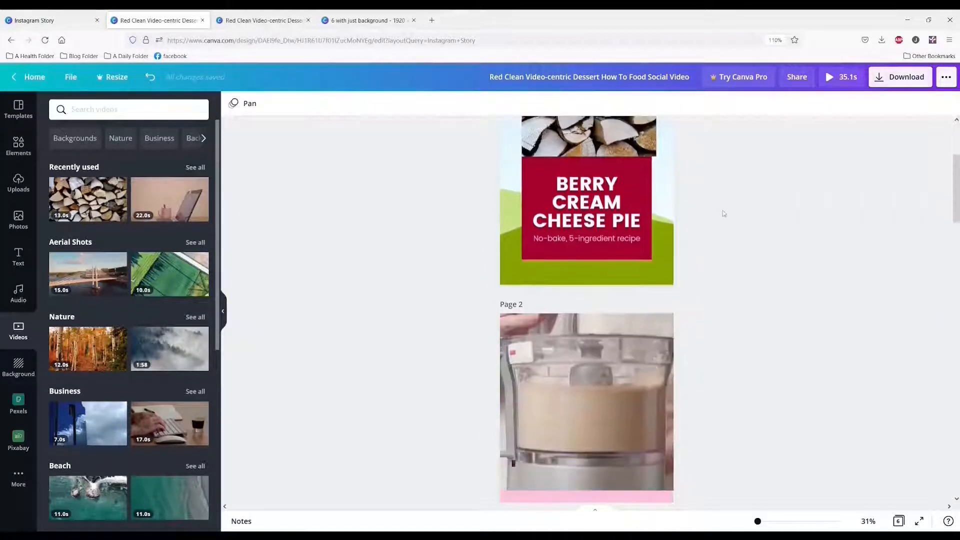
pyautogui.click(15, 145)
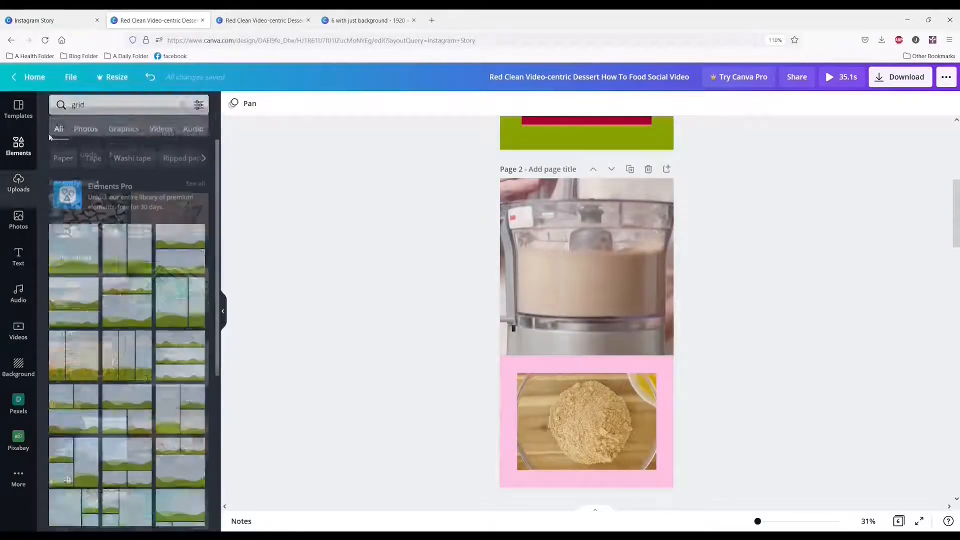
pyautogui.click(60, 244)
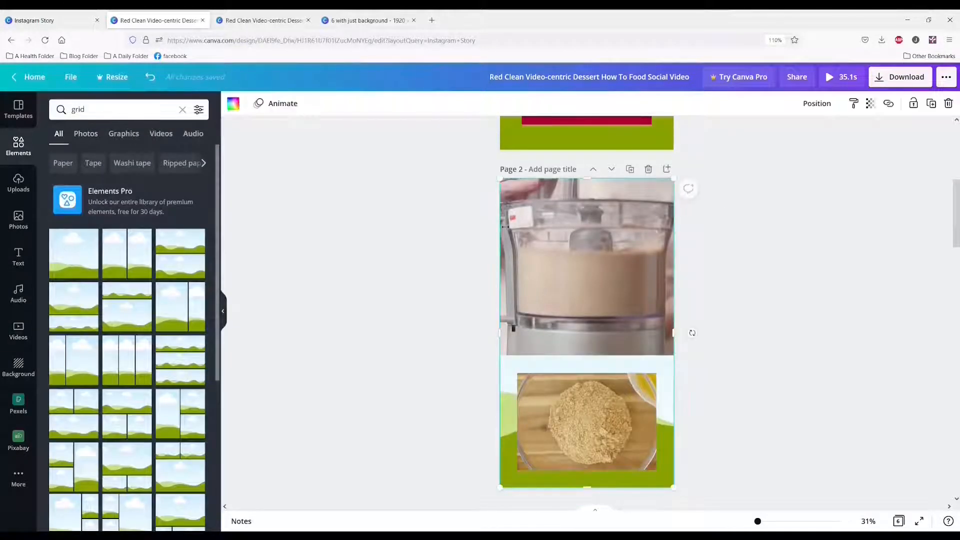
pyautogui.click(583, 479)
pyautogui.moveTo(587, 487); pyautogui.dragTo(606, 353)
pyautogui.click(604, 292)
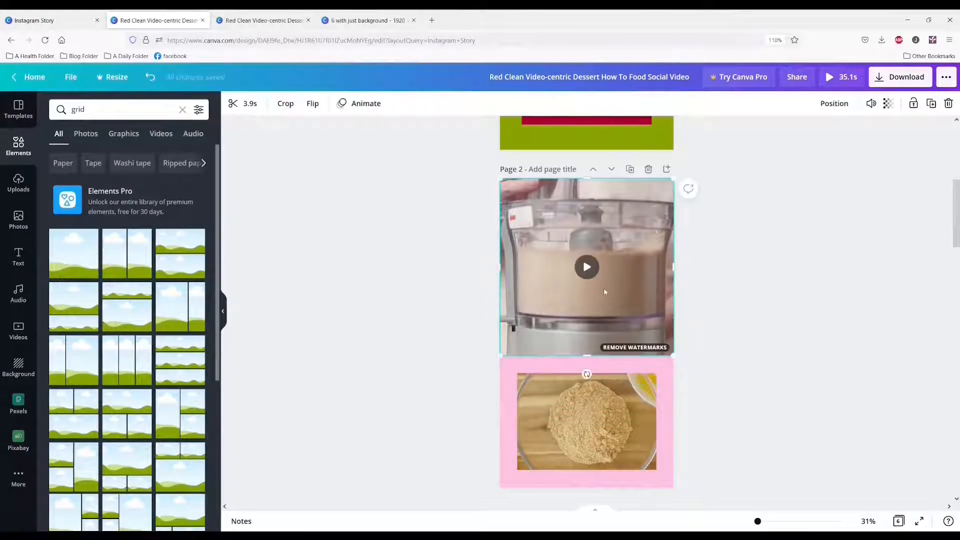
pyautogui.press('Delete')
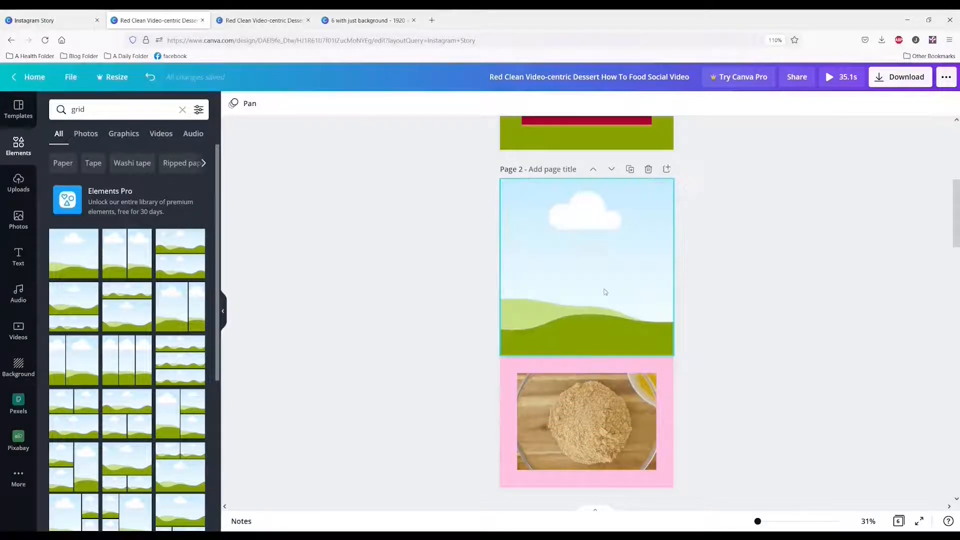
pyautogui.click(878, 80)
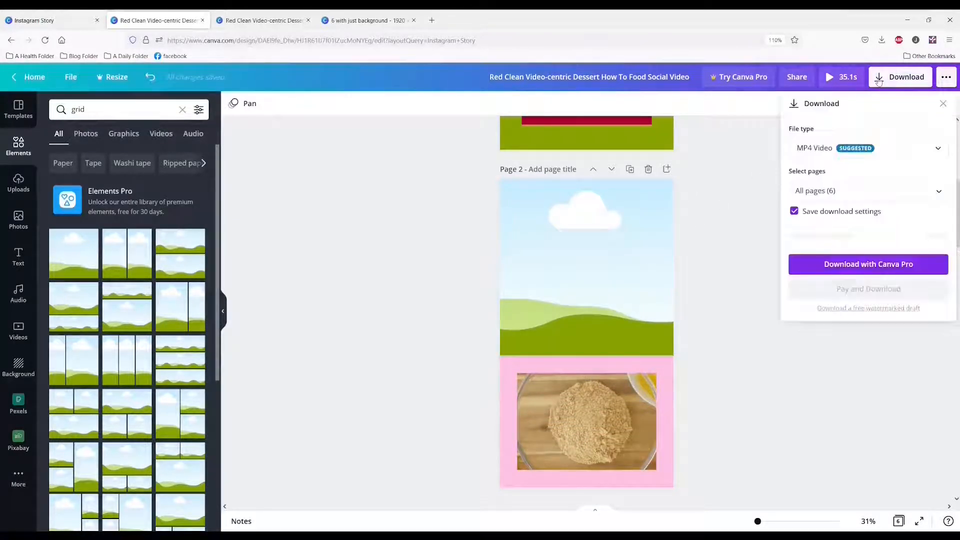
pyautogui.click(706, 265)
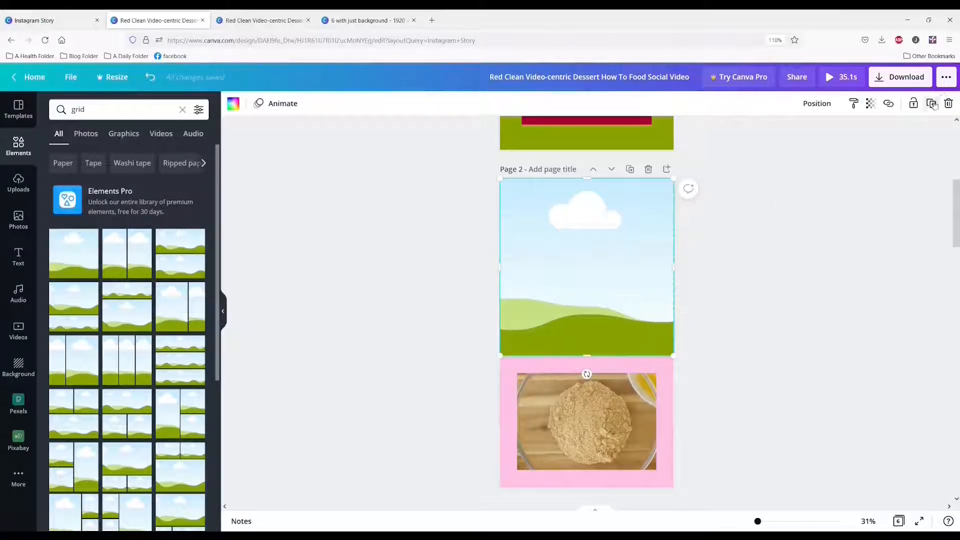
# - Replace page 2's crumb bowl video with a duplicate of the grid fitted to its area, and recheck the download options
pyautogui.moveTo(570, 262); pyautogui.dragTo(570, 371)
pyautogui.moveTo(589, 283); pyautogui.dragTo(575, 372)
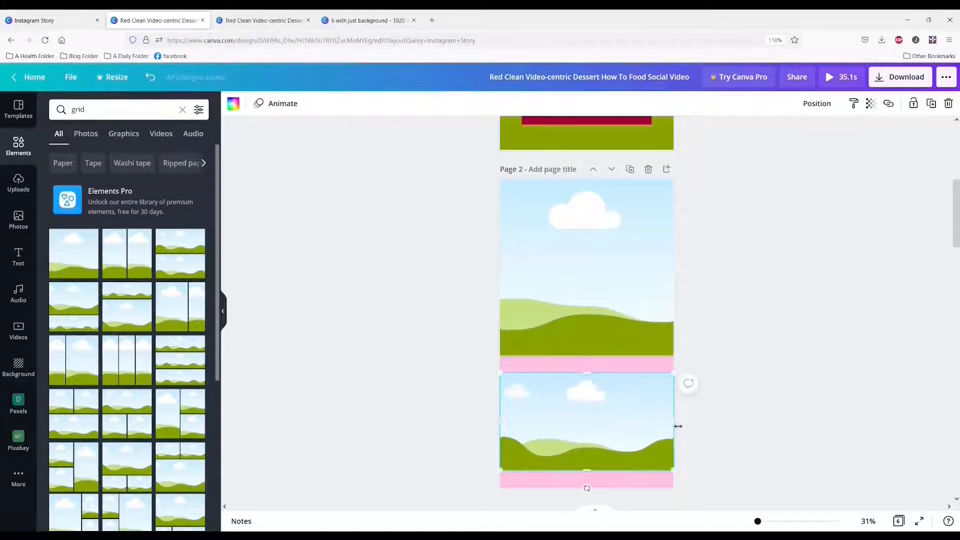
pyautogui.moveTo(677, 426); pyautogui.dragTo(657, 429)
pyautogui.moveTo(498, 425); pyautogui.dragTo(513, 424)
pyautogui.rightClick(581, 411)
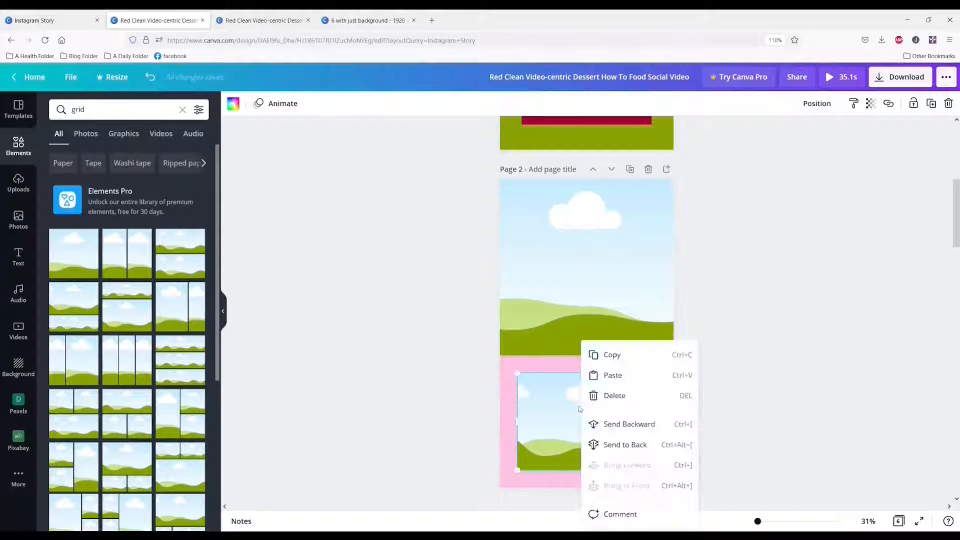
pyautogui.click(614, 424)
pyautogui.press('Delete')
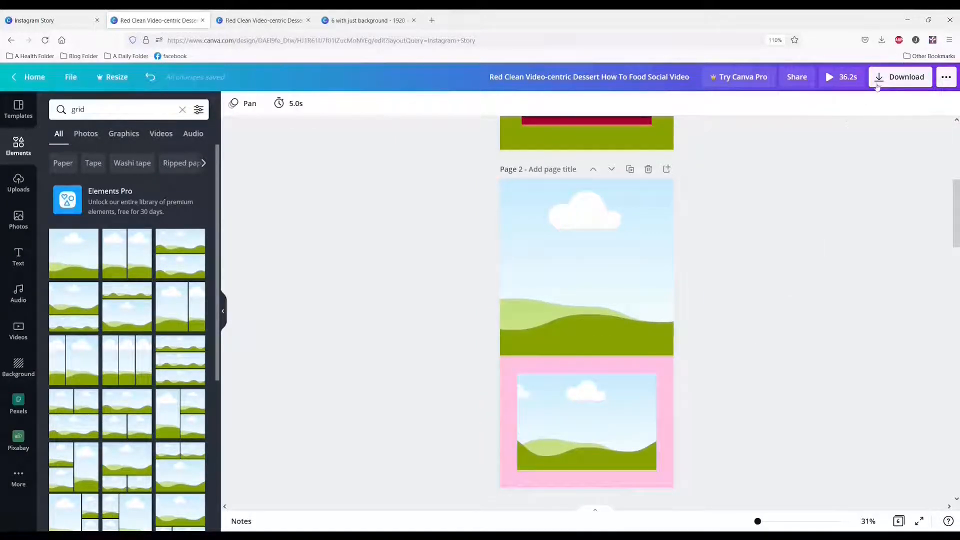
pyautogui.click(879, 84)
pyautogui.click(611, 278)
pyautogui.scroll(-5, 612, 280)
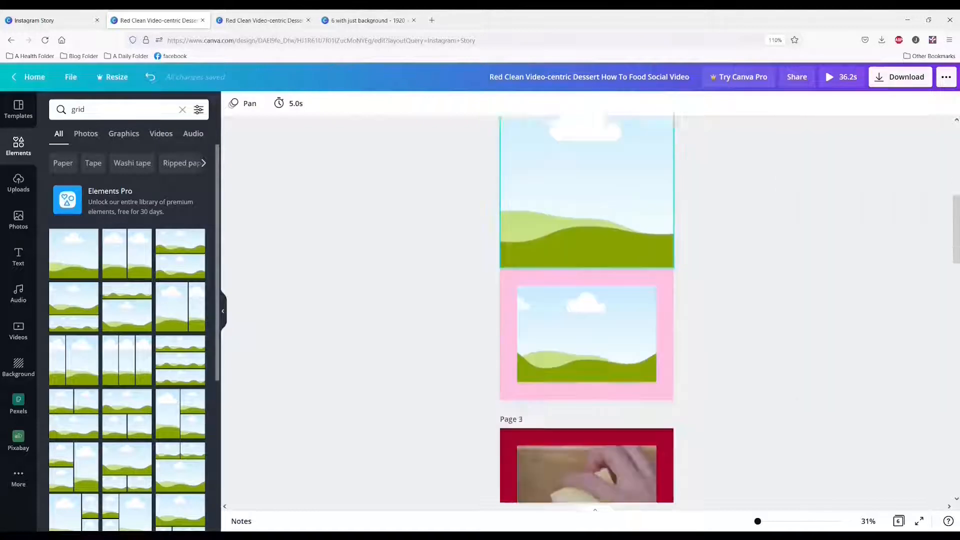
# - Review all six pages of the grid-only copy of the design in the other tab and check its download options
pyautogui.click(263, 13)
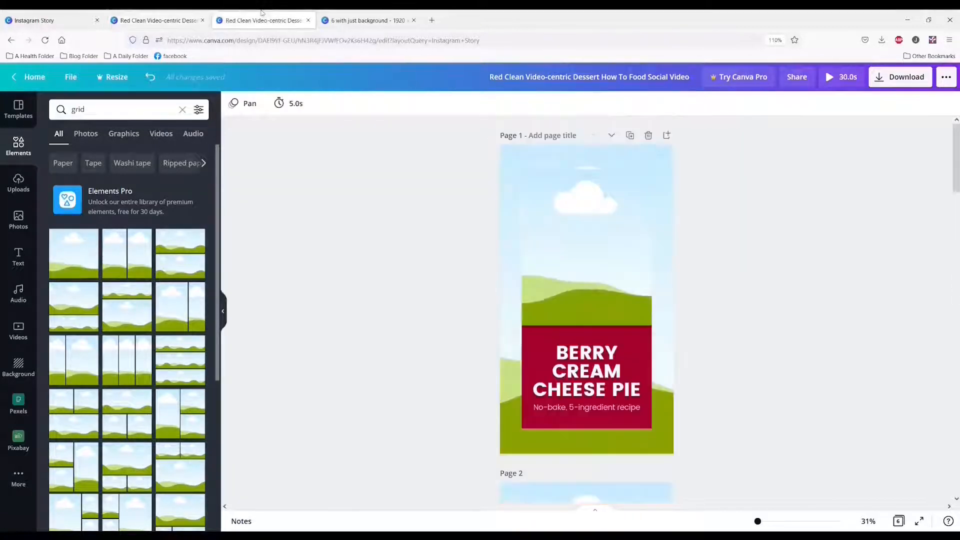
pyautogui.scroll(-4, 425, 225)
pyautogui.scroll(3, 426, 224)
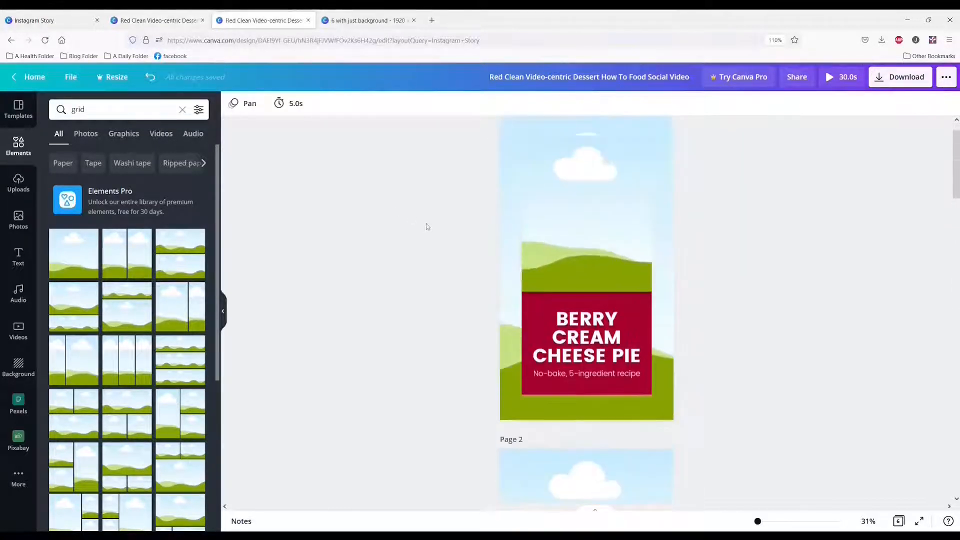
pyautogui.scroll(-8, 597, 134)
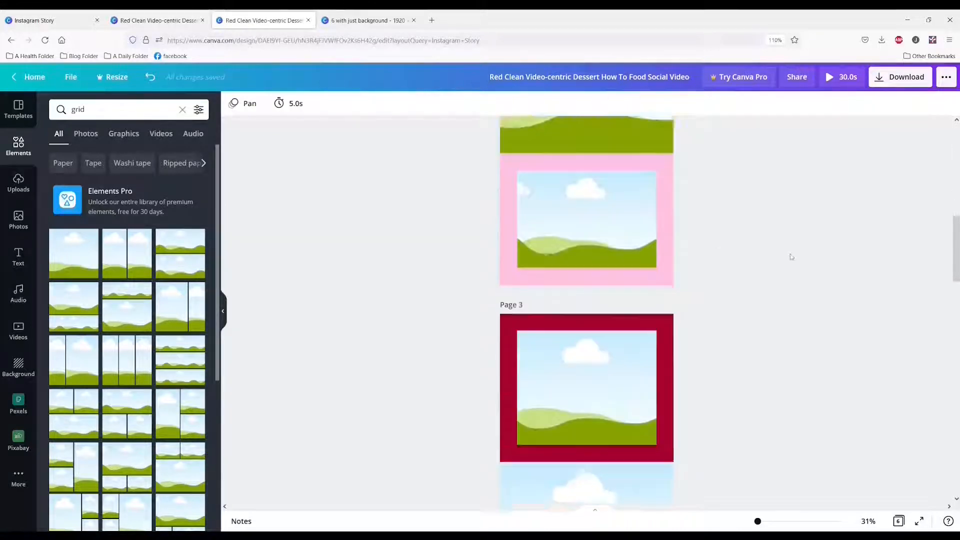
pyautogui.scroll(-8, 789, 251)
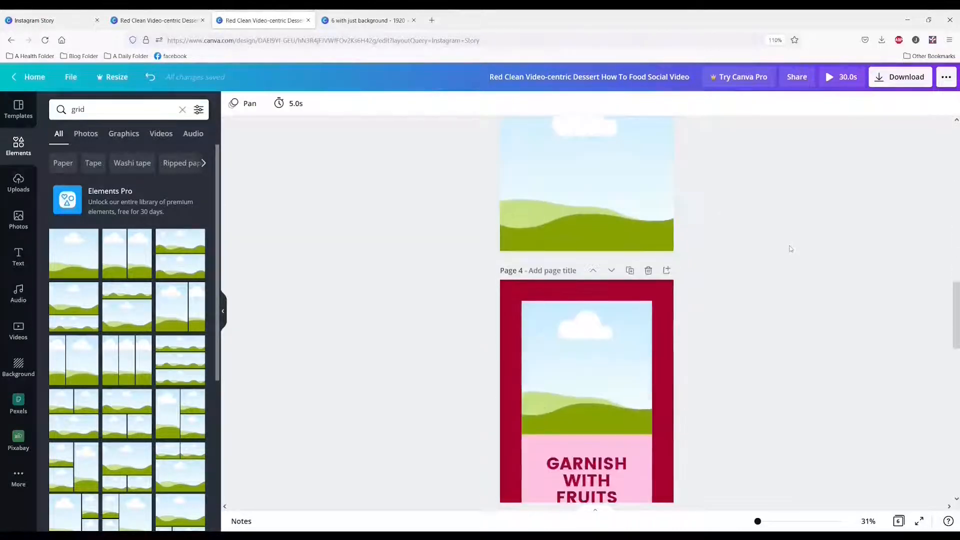
pyautogui.scroll(-8, 790, 247)
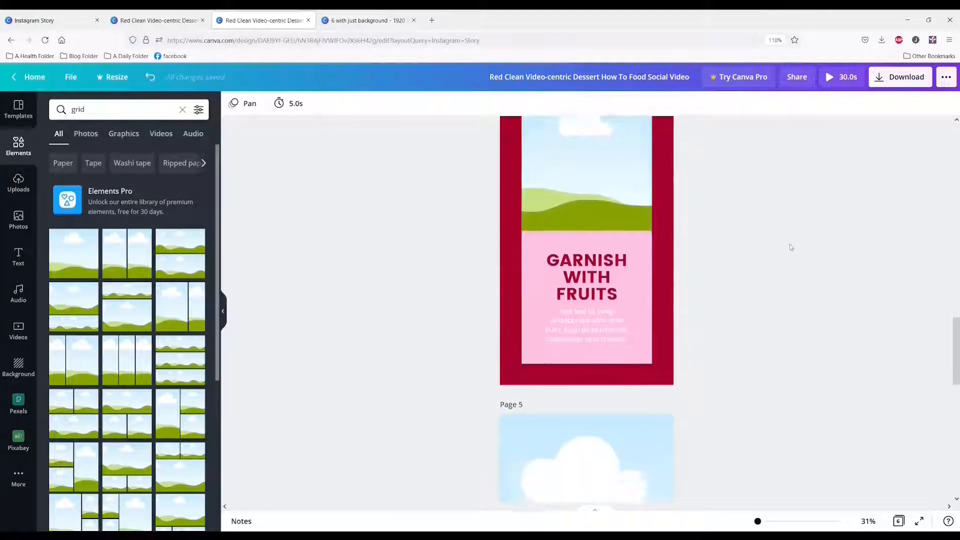
pyautogui.scroll(-6, 791, 247)
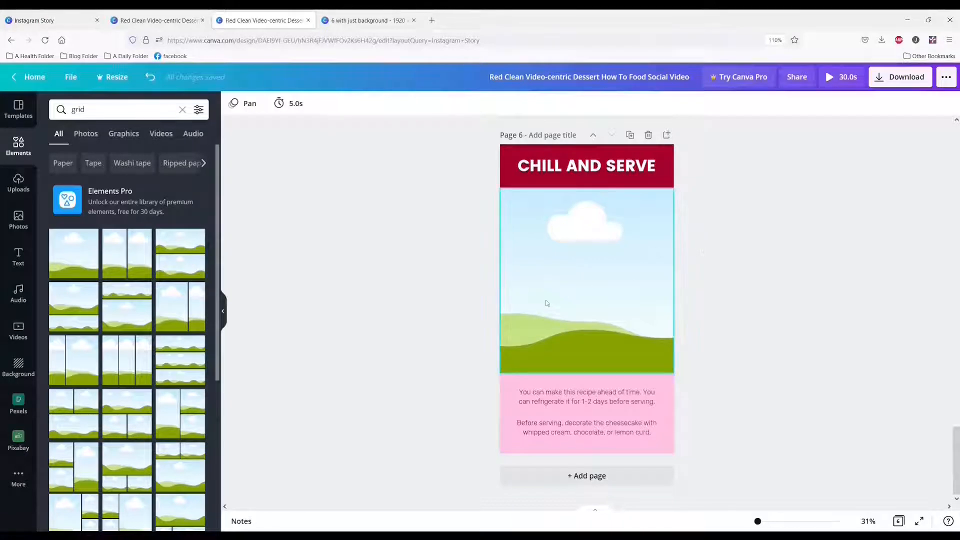
pyautogui.click(881, 83)
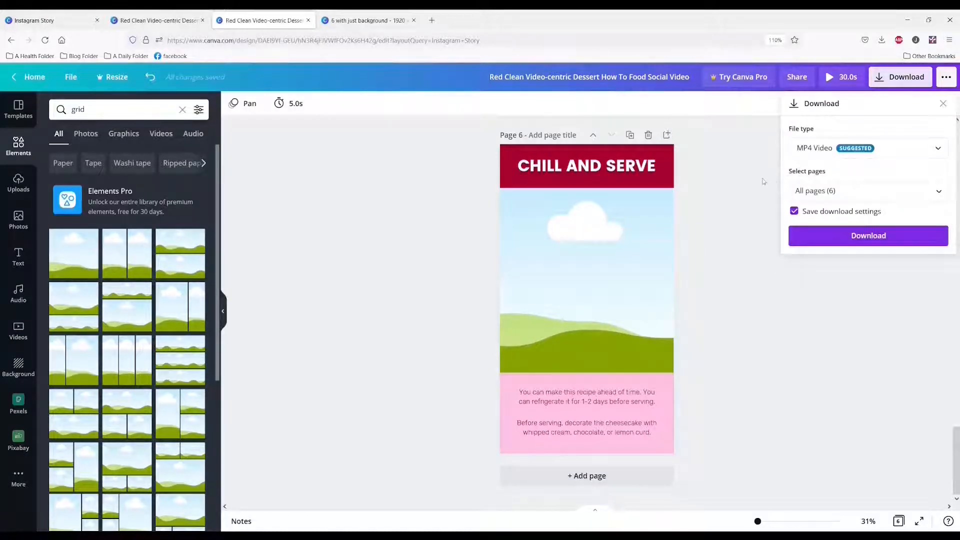
pyautogui.click(772, 179)
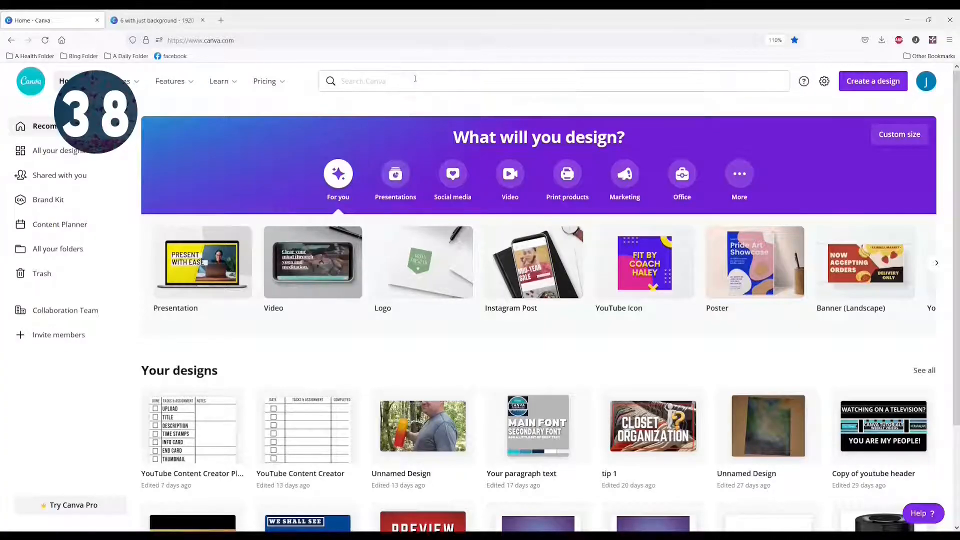
# - Search Canva for pinterest and open the Food Pinterest Pin templates
pyautogui.click(414, 80)
pyautogui.write('pinterest')
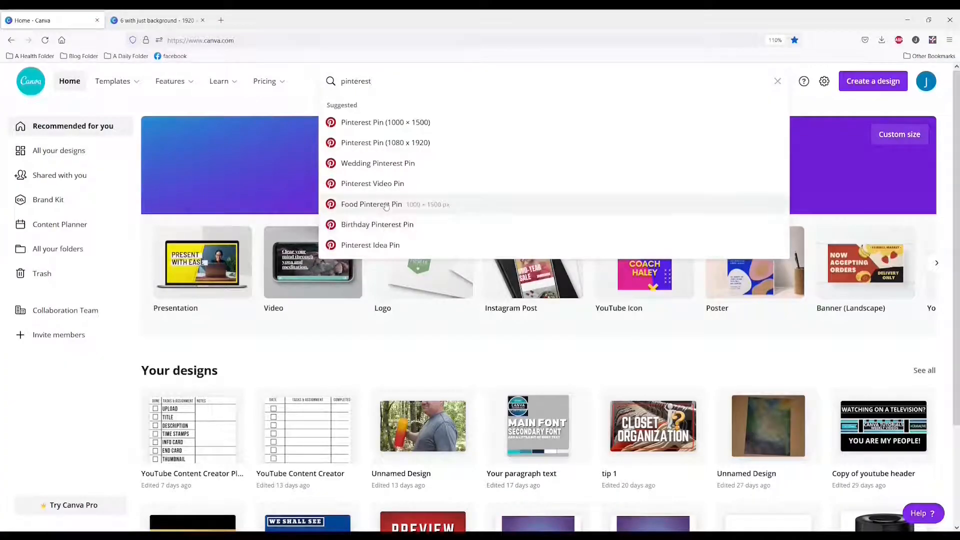
pyautogui.click(385, 206)
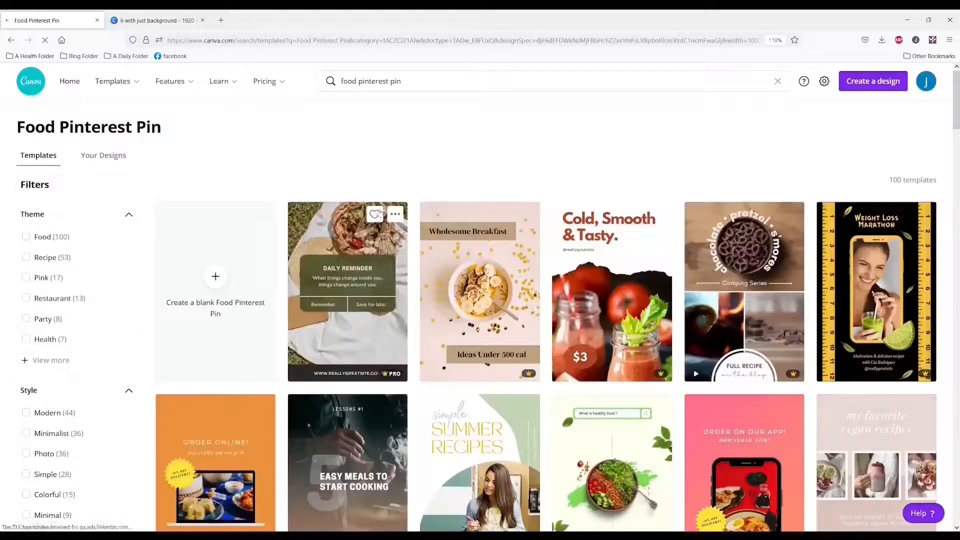
# - Filter the Food Pinterest Pin templates to Free and open the watermelon "Healthy Snacks for Kids" template
pyautogui.scroll(-5, 480, 215)
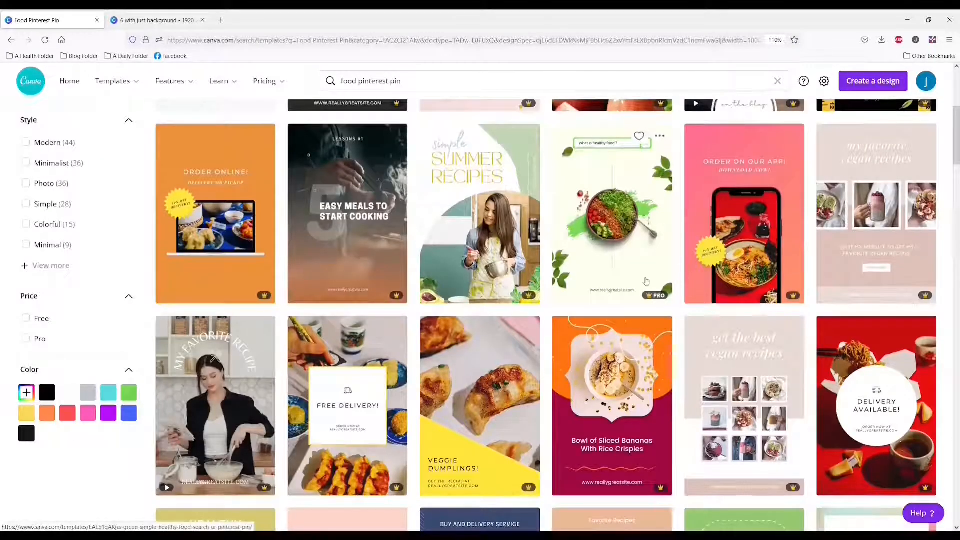
pyautogui.scroll(3, 646, 282)
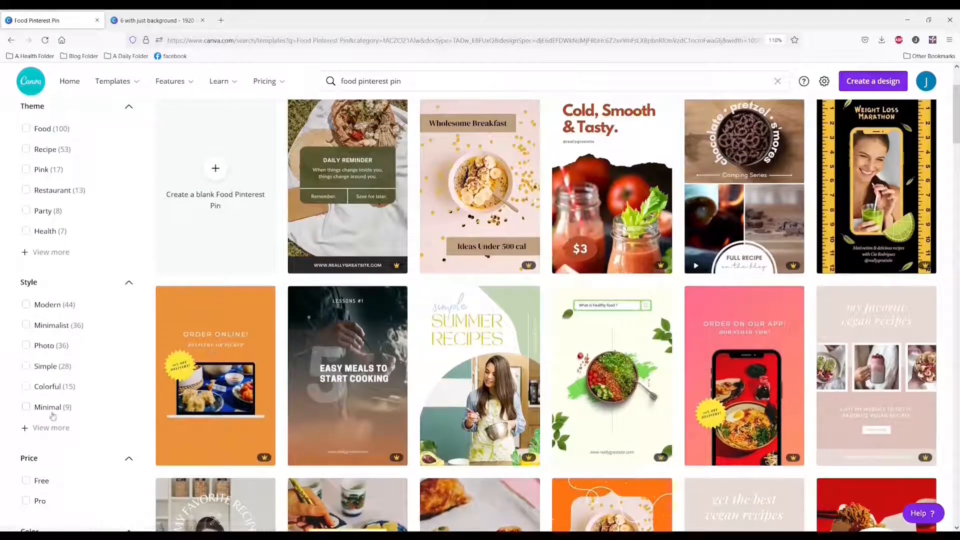
pyautogui.scroll(-1, 62, 407)
pyautogui.click(26, 427)
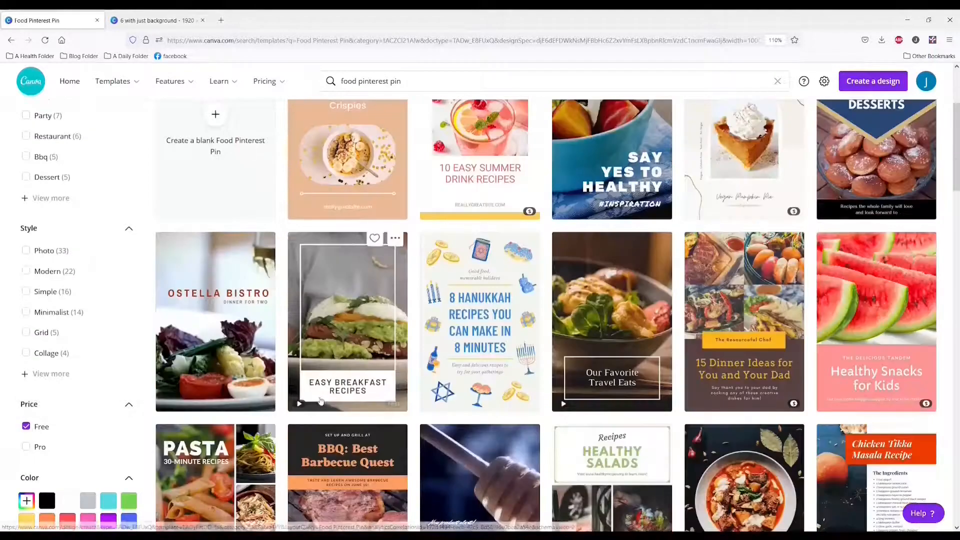
pyautogui.scroll(3, 321, 401)
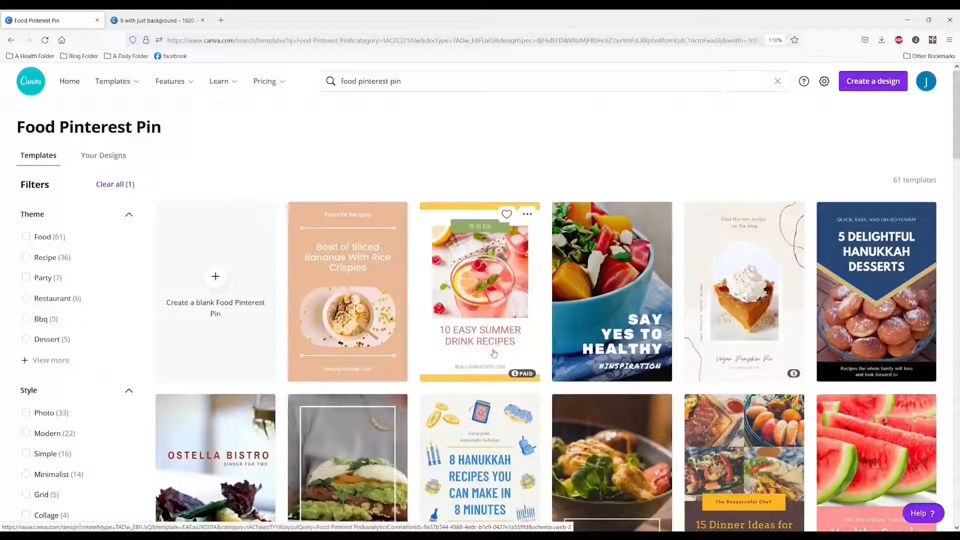
pyautogui.scroll(-2, 859, 272)
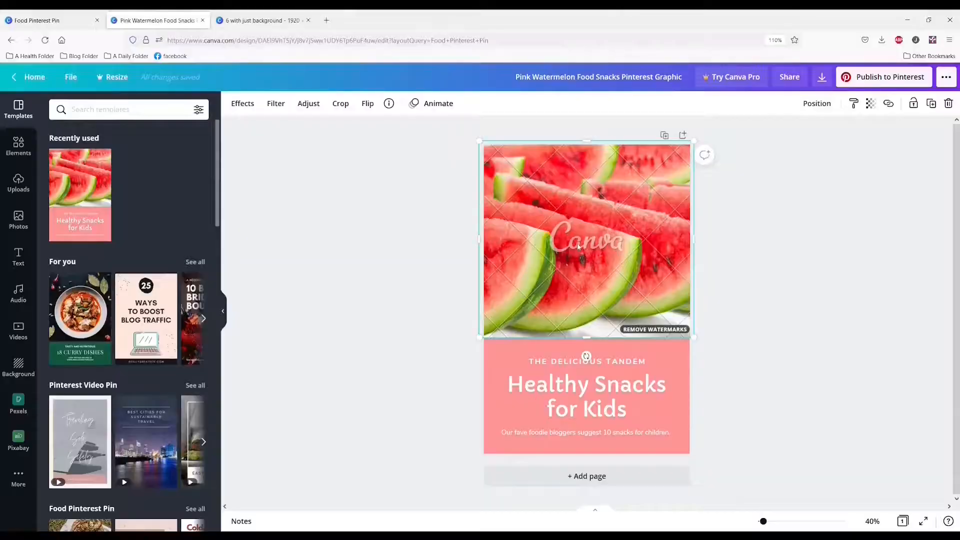
# - Replace the template's watermarked watermelon photo with a free one found by searching photos for watermelon
pyautogui.press('Delete')
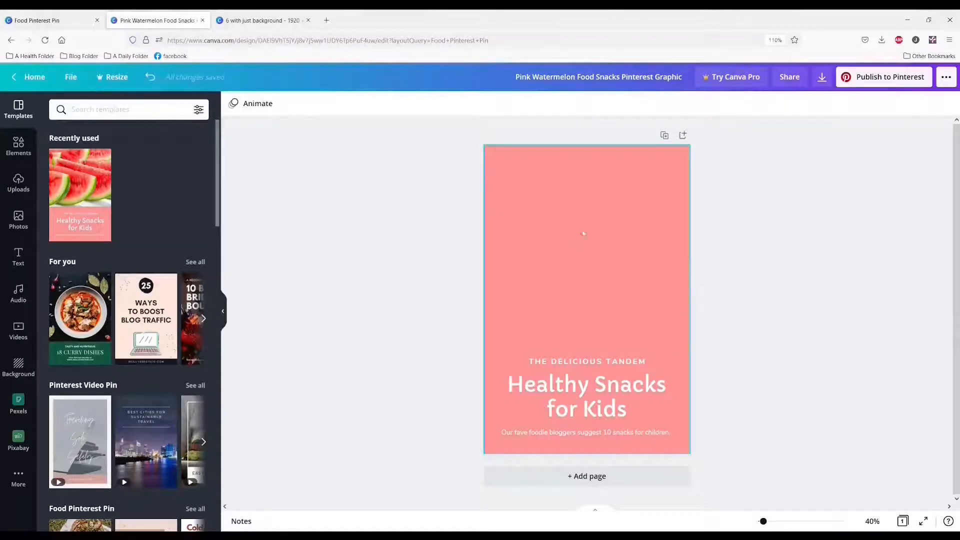
pyautogui.click(18, 220)
pyautogui.click(111, 110)
pyautogui.write('watermelon')
pyautogui.press('Return')
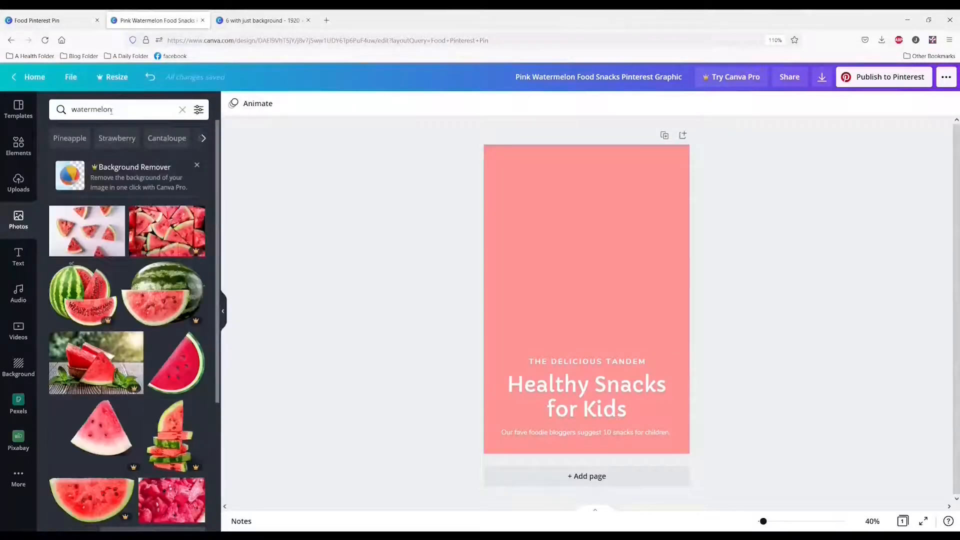
pyautogui.moveTo(117, 220); pyautogui.dragTo(690, 282)
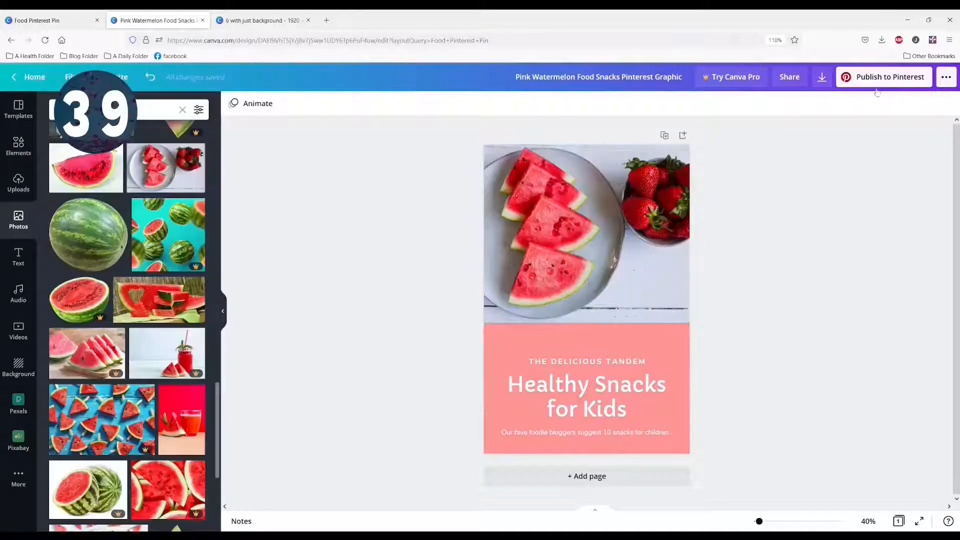
# - Examine the option for publishing the watermelon pin to Pinterest and return to the available templates
pyautogui.click(904, 82)
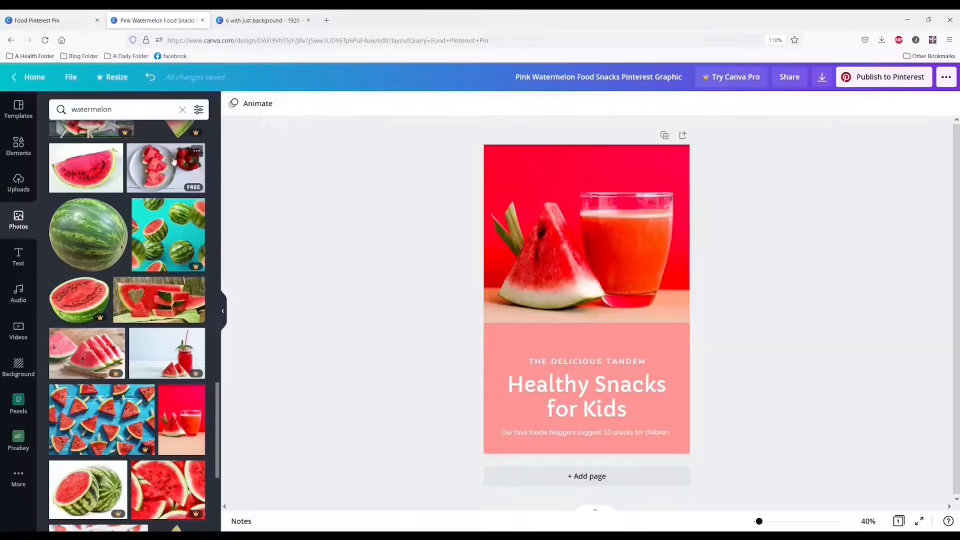
pyautogui.click(20, 113)
pyautogui.moveTo(540, 276); pyautogui.dragTo(547, 235)
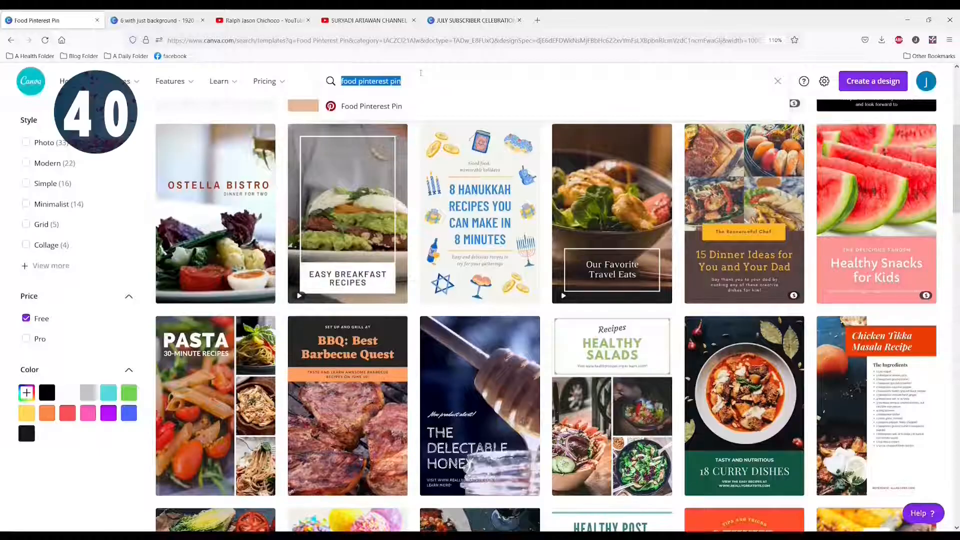
# - Search Canva for youtube and open the YouTube Channel Art templates
pyautogui.write('youtube')
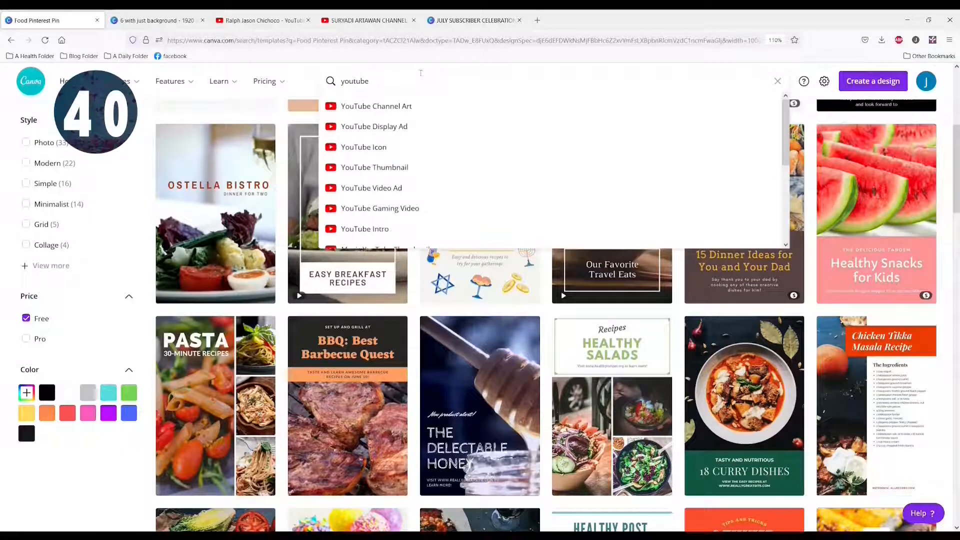
pyautogui.click(400, 108)
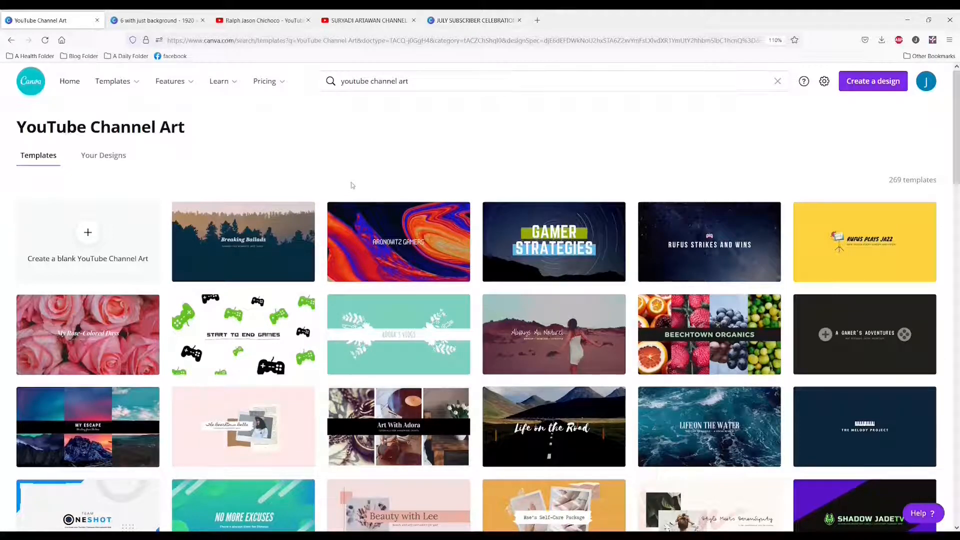
# - Examine the banners on the two example YouTube channels and switch back to Canva
pyautogui.click(258, 13)
pyautogui.click(354, 20)
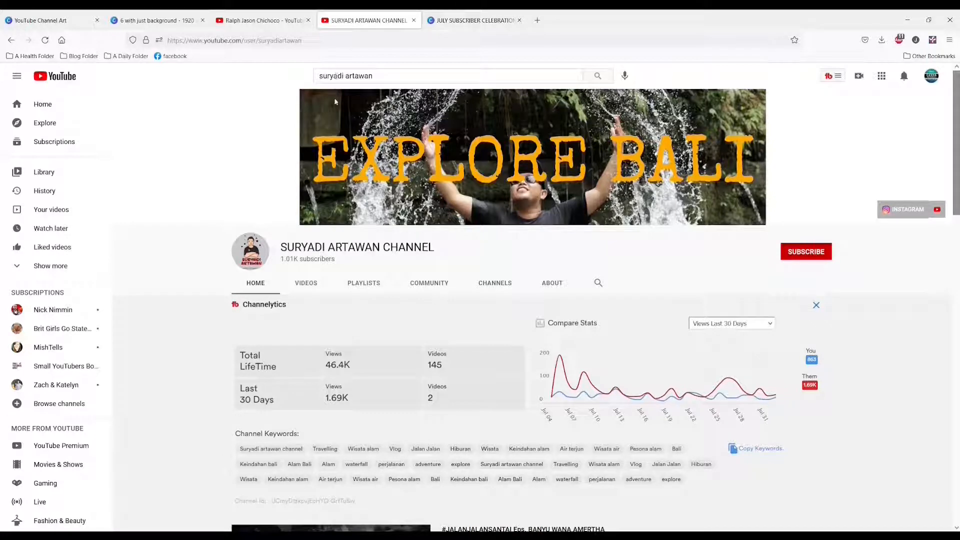
pyautogui.click(23, 19)
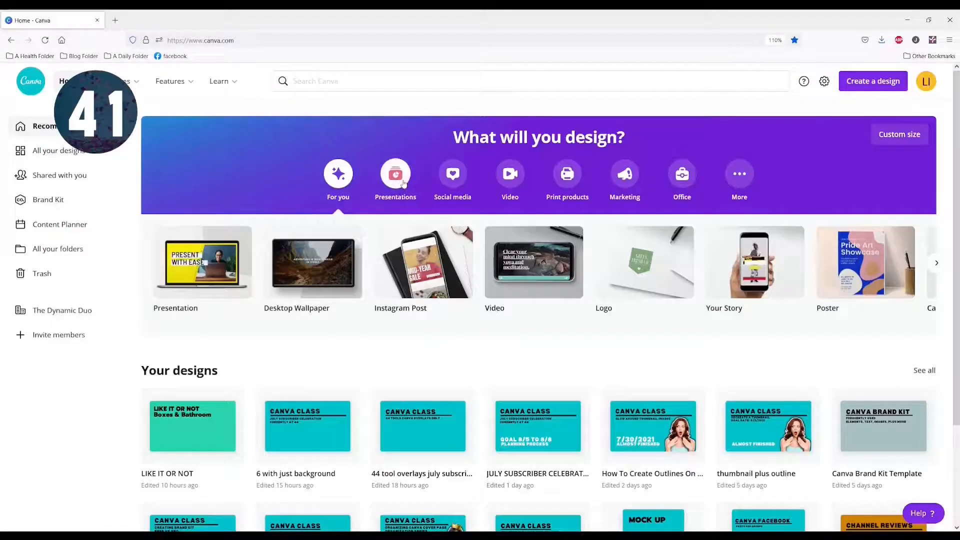
# - Create a Facebook Cover design from the social media formats and apply the six-photo family collage from the Fall Facebook Cover templates
pyautogui.click(459, 176)
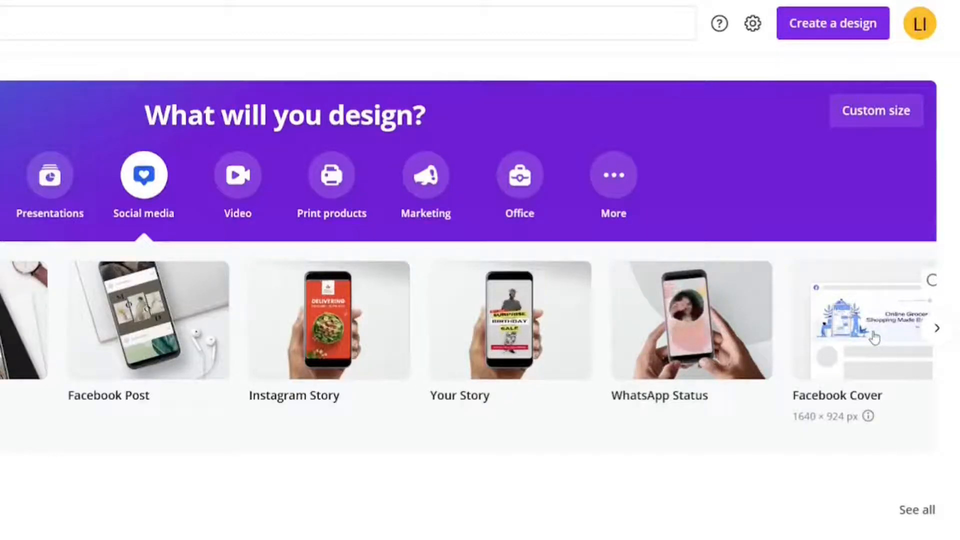
pyautogui.click(874, 338)
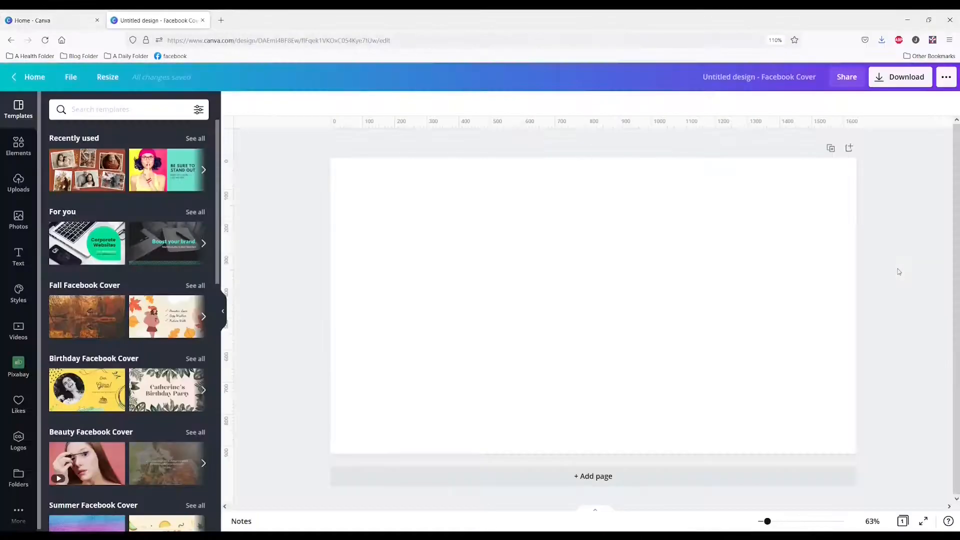
pyautogui.click(193, 288)
pyautogui.click(115, 330)
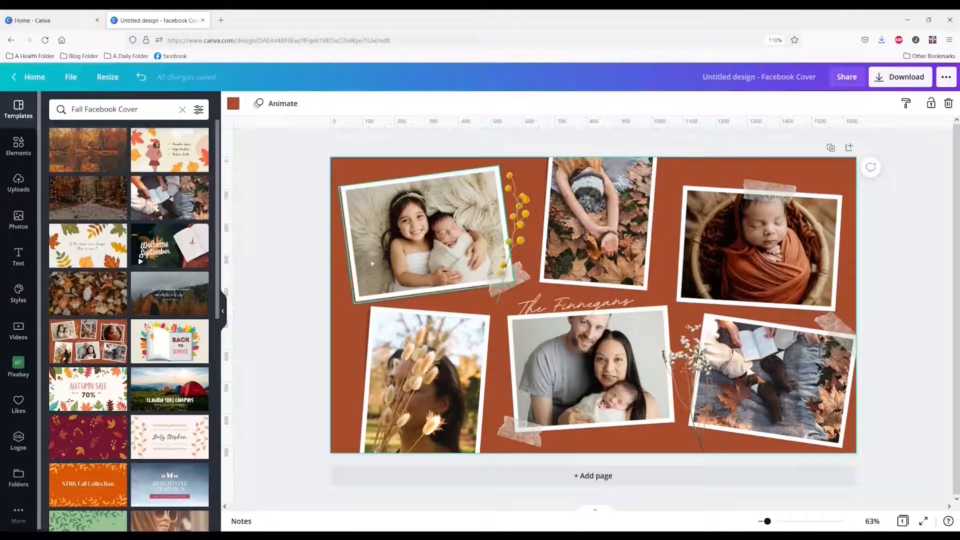
# - Detach the photo of the girl holding the baby from its frame and undo the detachment
pyautogui.rightClick(423, 240)
pyautogui.click(467, 441)
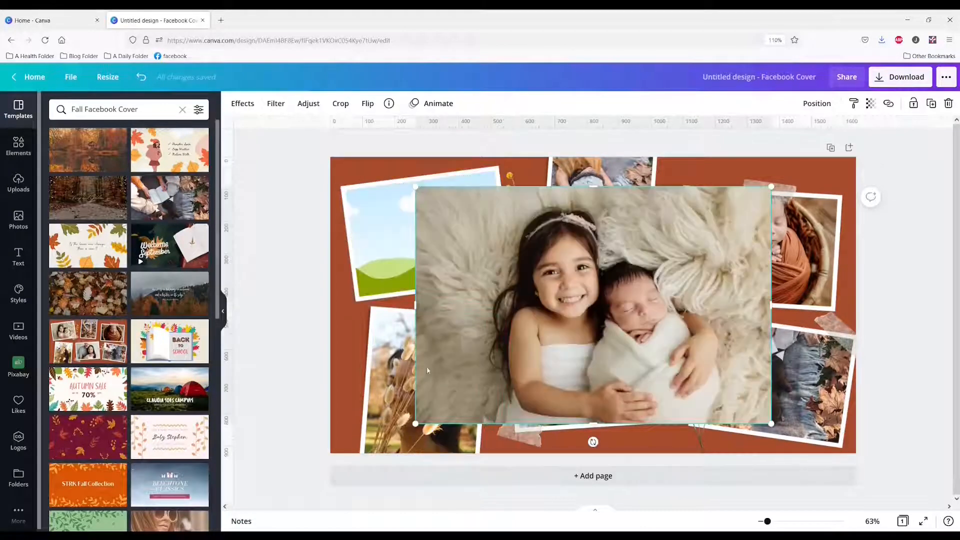
pyautogui.hotkey('ctrl', 'z')
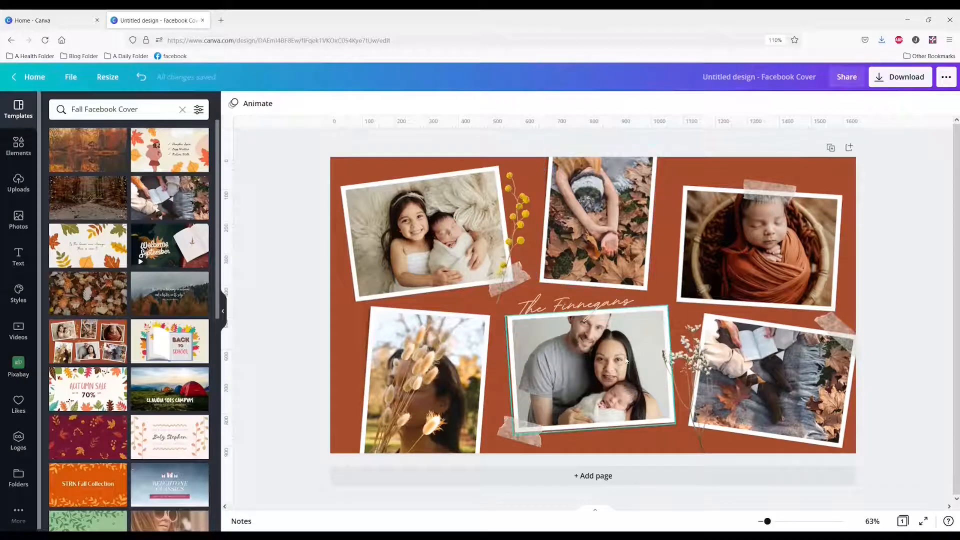
# - Change the collage's background color to teal from the basic colors
pyautogui.click(337, 196)
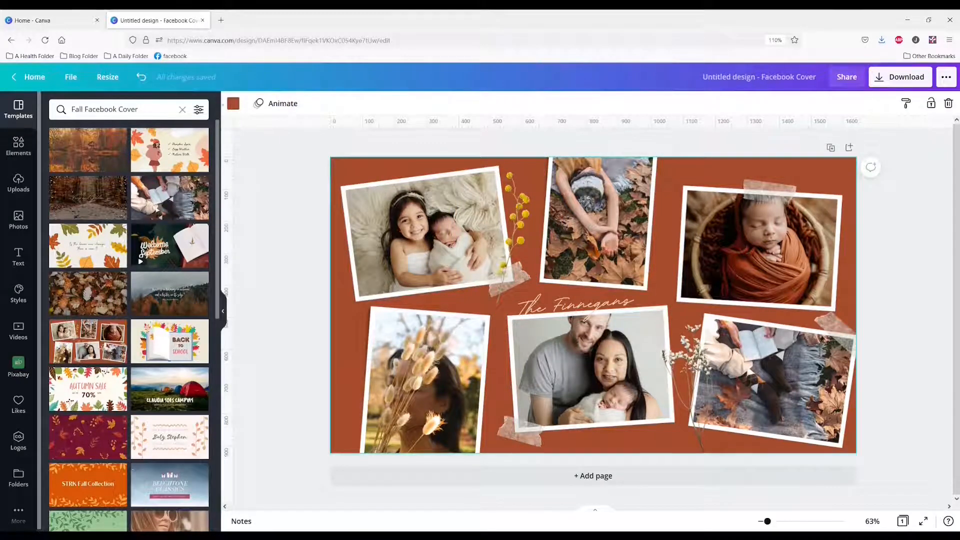
pyautogui.click(235, 104)
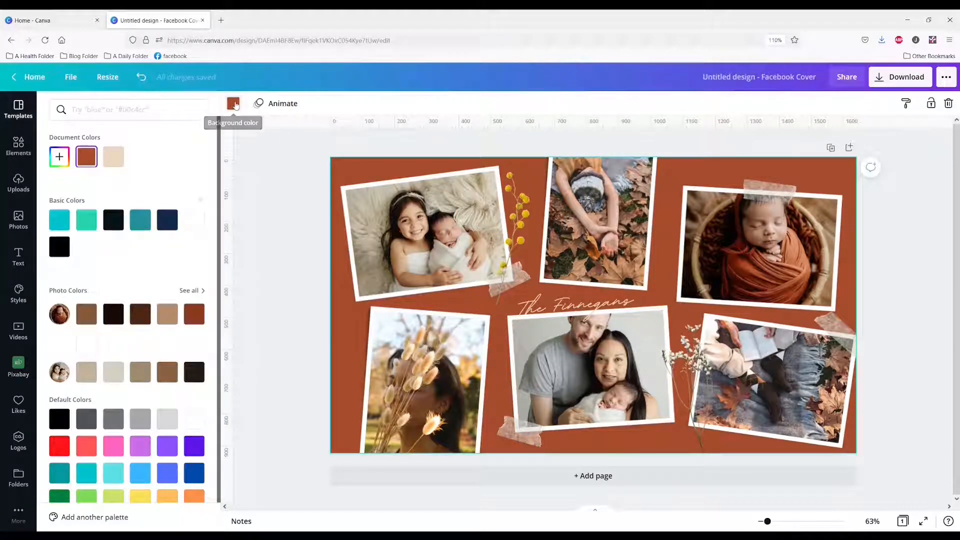
pyautogui.click(147, 225)
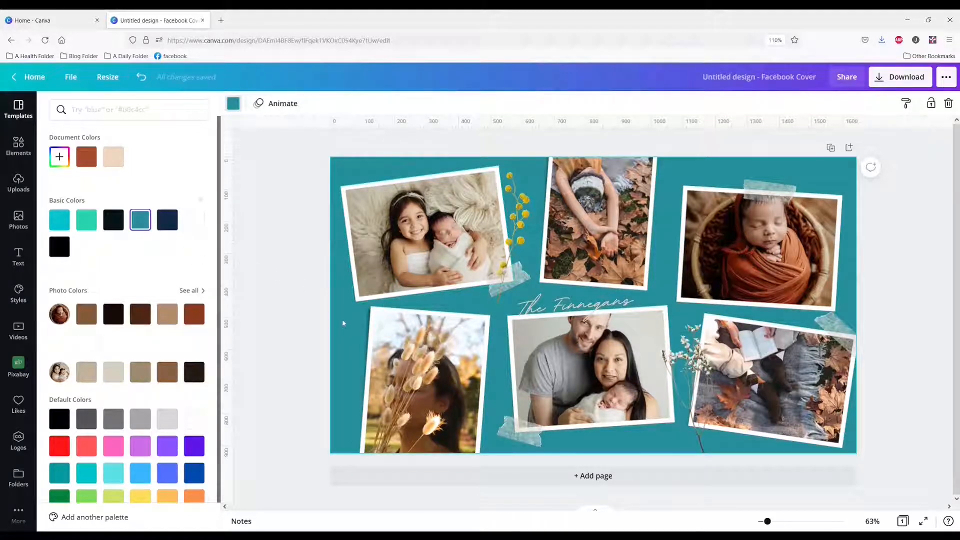
# - Check the information details of the tape strip below the family photo and of the pressed flower beside it
pyautogui.click(520, 437)
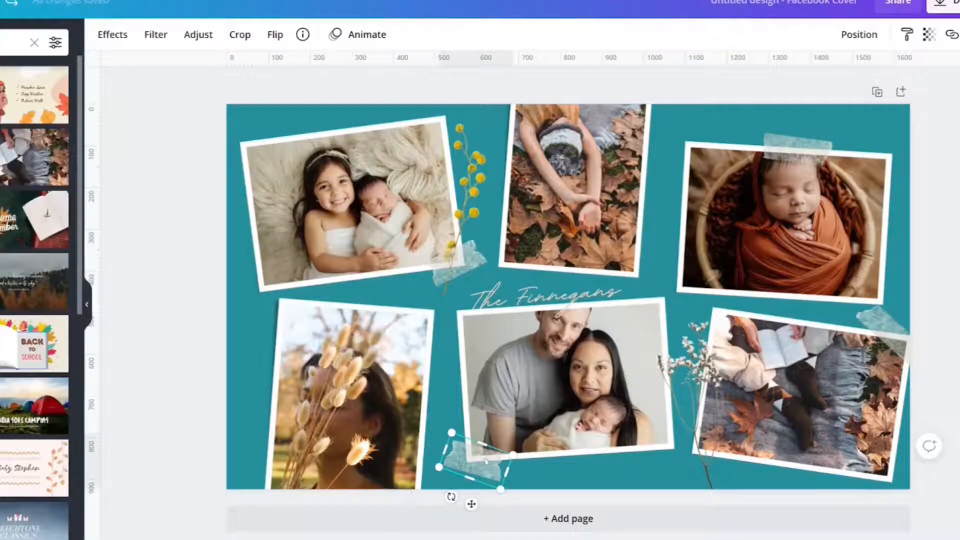
pyautogui.click(302, 36)
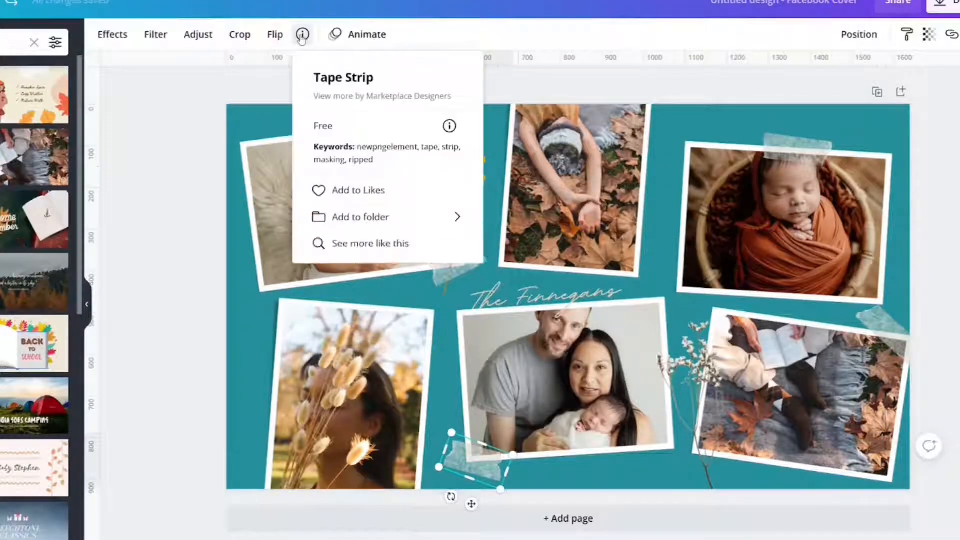
pyautogui.click(340, 191)
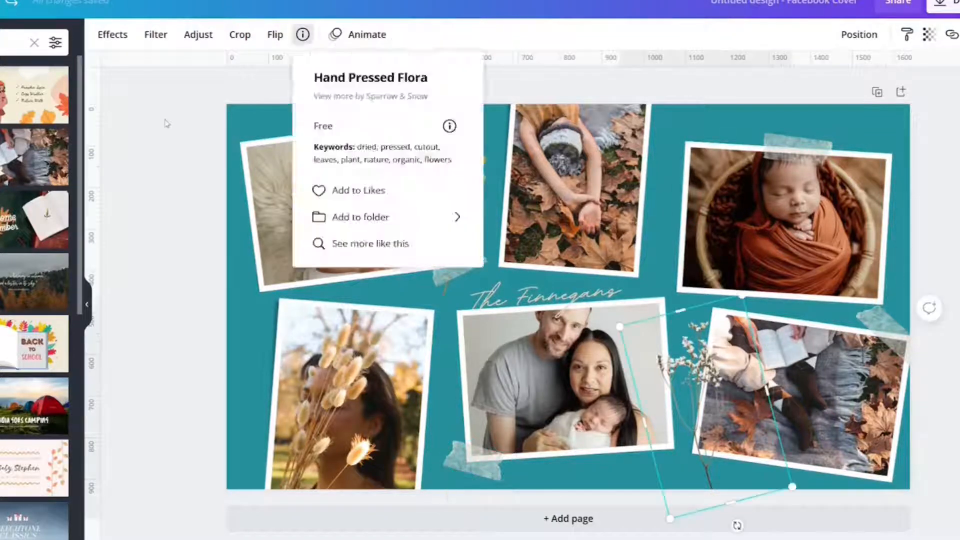
pyautogui.click(165, 121)
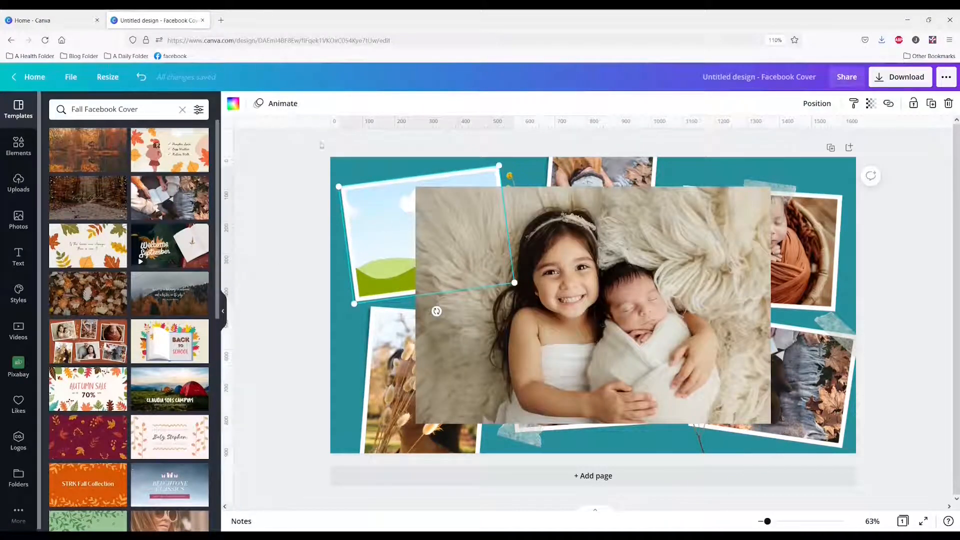
# - Examine the editing options for the emptied photo frame, close them and select the detached photo
pyautogui.rightClick(365, 222)
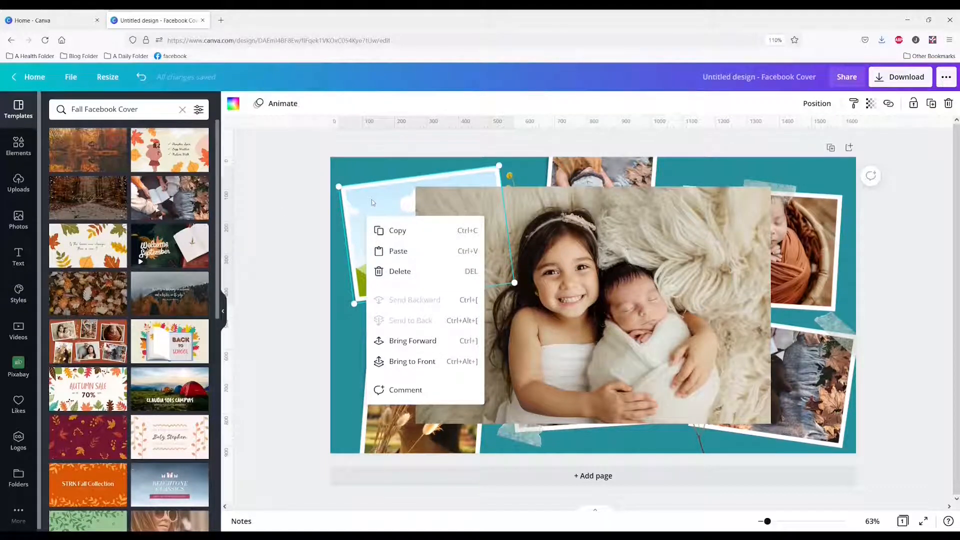
pyautogui.click(272, 205)
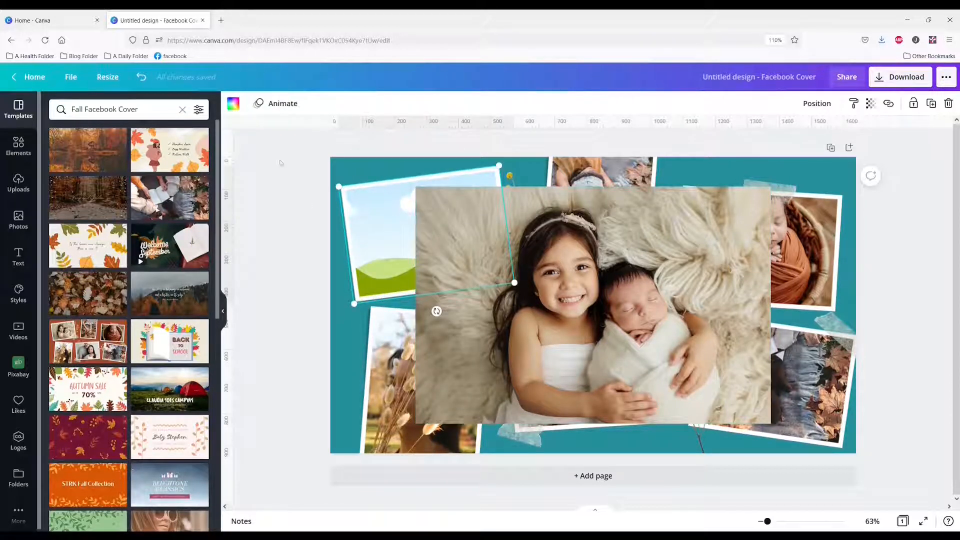
pyautogui.click(440, 220)
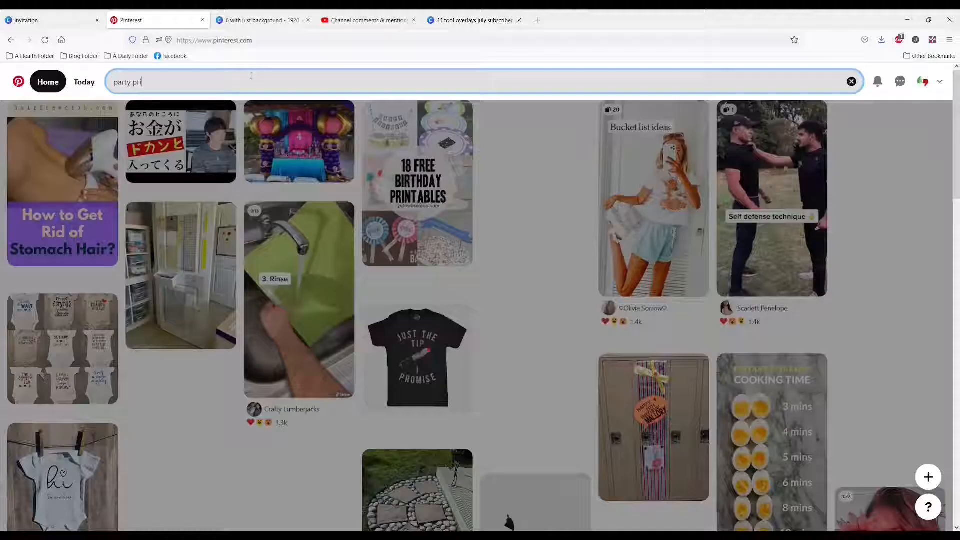
# - Search Pinterest for party printables, and refine the search to party printables unicorns
pyautogui.write('ntables')
pyautogui.press('Return')
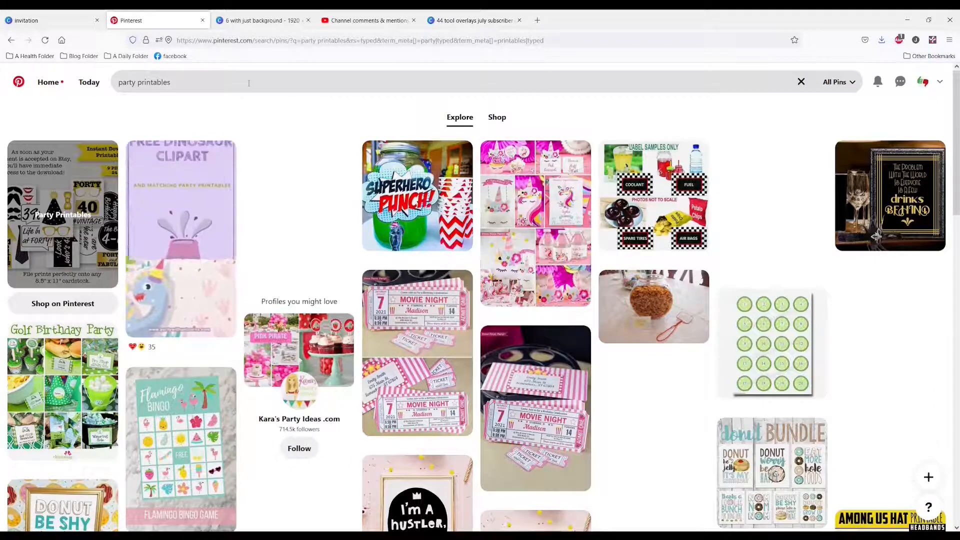
pyautogui.click(218, 86)
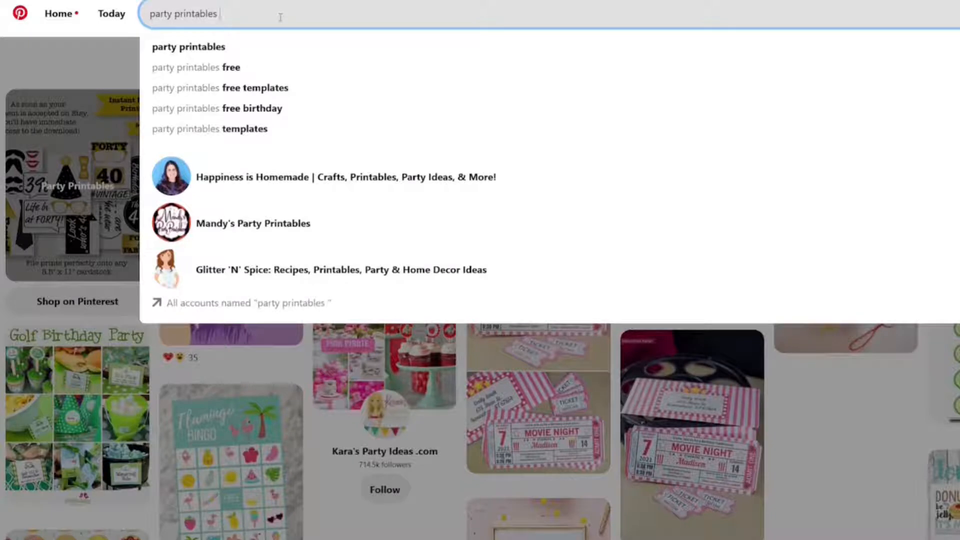
pyautogui.write('unicorns')
pyautogui.press('Return')
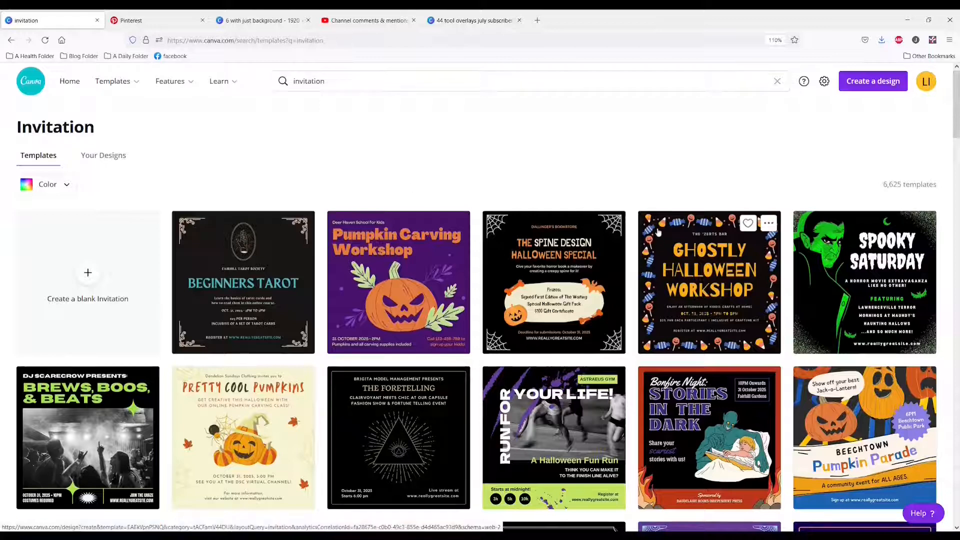
# - Switch to Canva, search its help for sell and read the article on licenses, copyright and commercial use
pyautogui.click(920, 520)
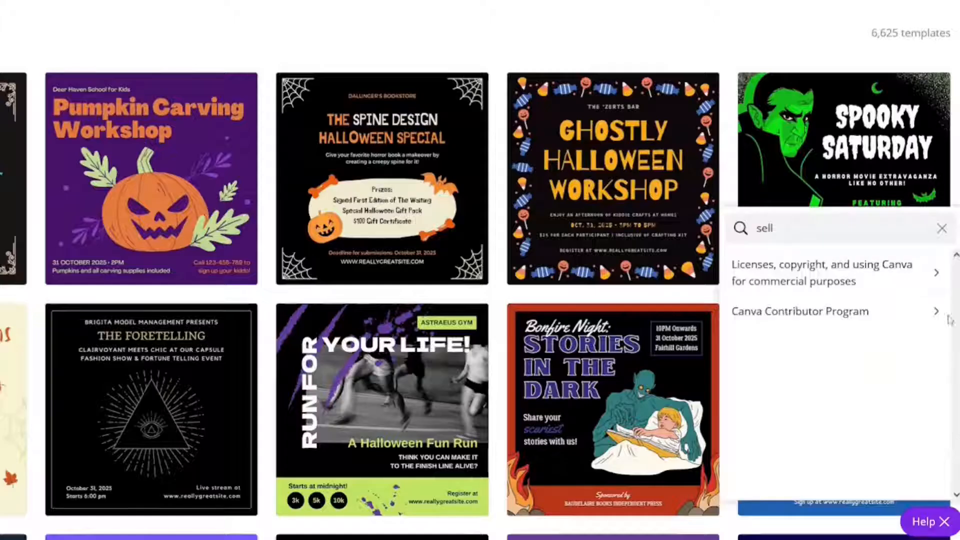
pyautogui.click(772, 283)
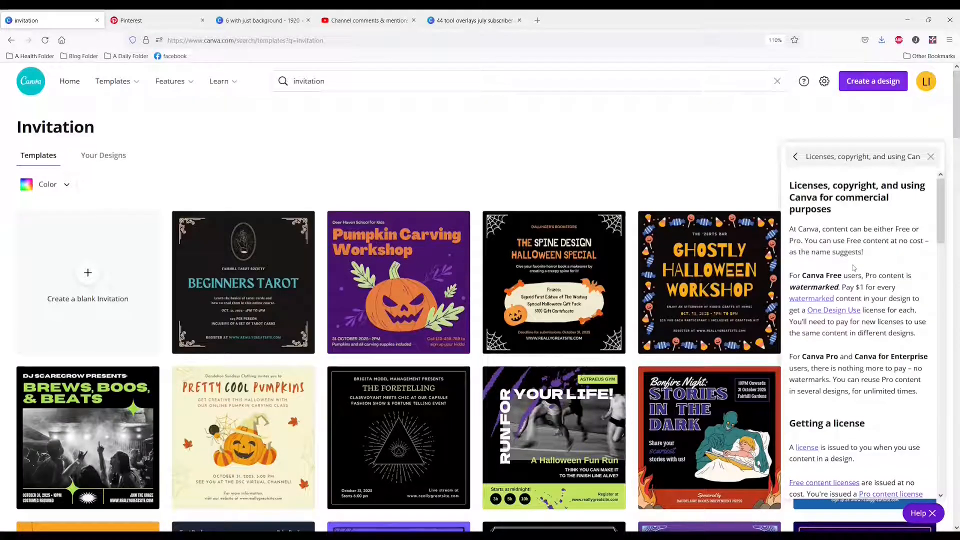
pyautogui.scroll(-10, 857, 269)
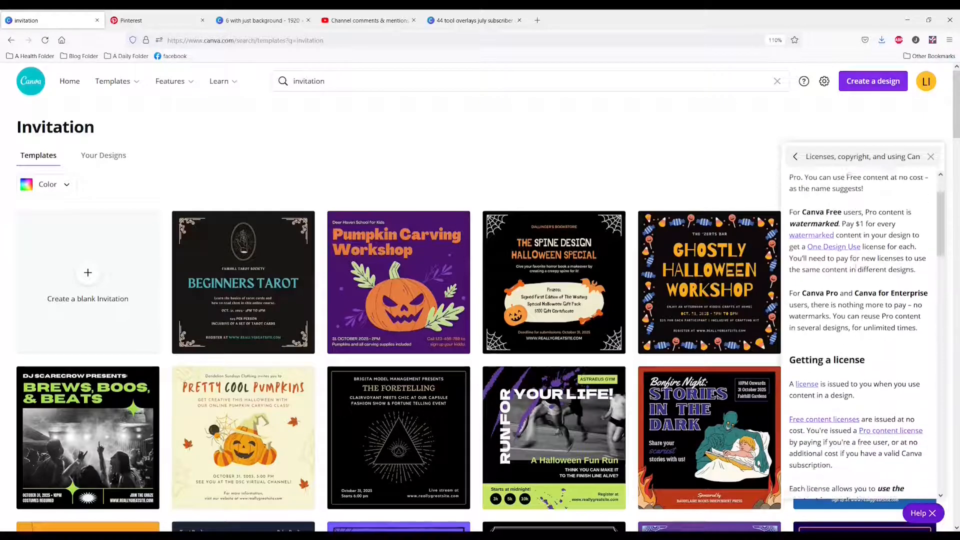
pyautogui.scroll(-5, 861, 267)
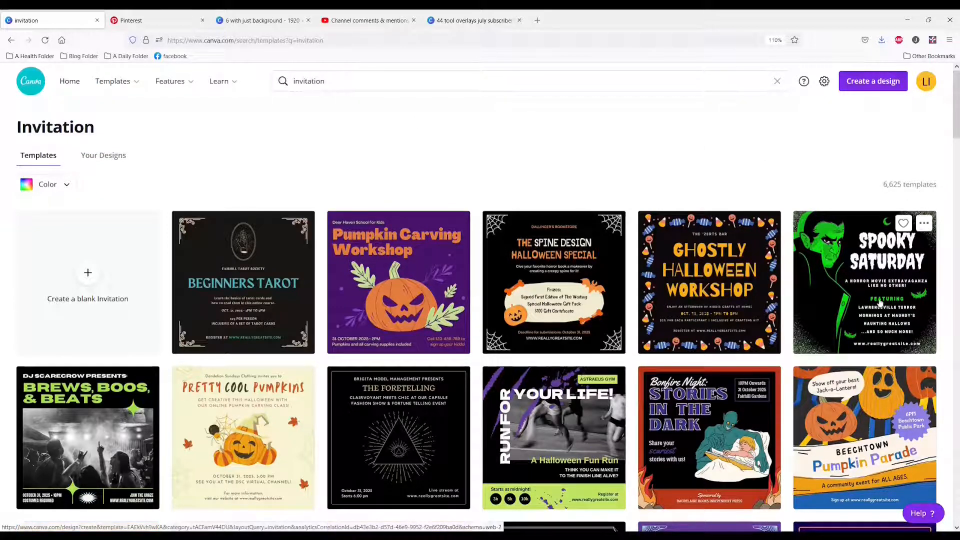
# - Browse the invitation templates and create a blank Invitation design
pyautogui.scroll(-2, 712, 176)
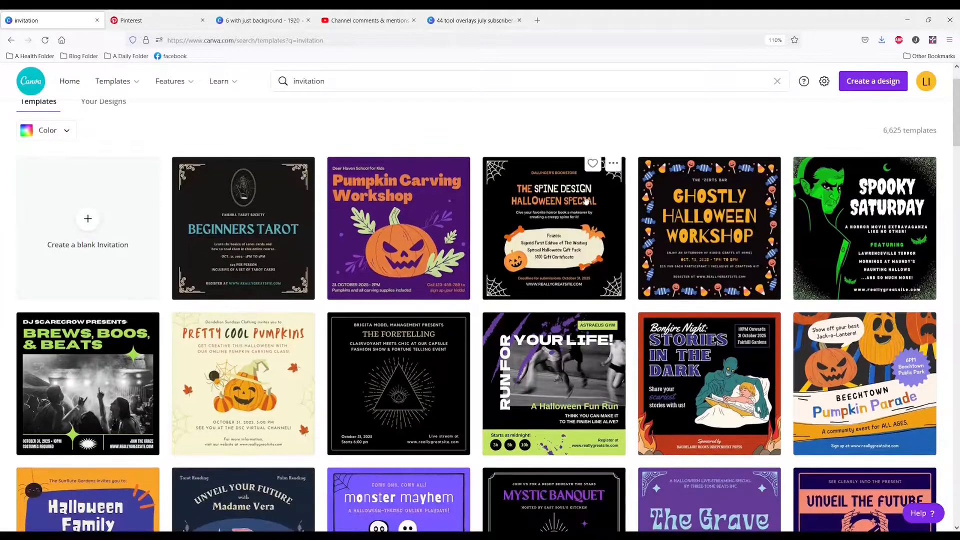
pyautogui.scroll(-2, 623, 206)
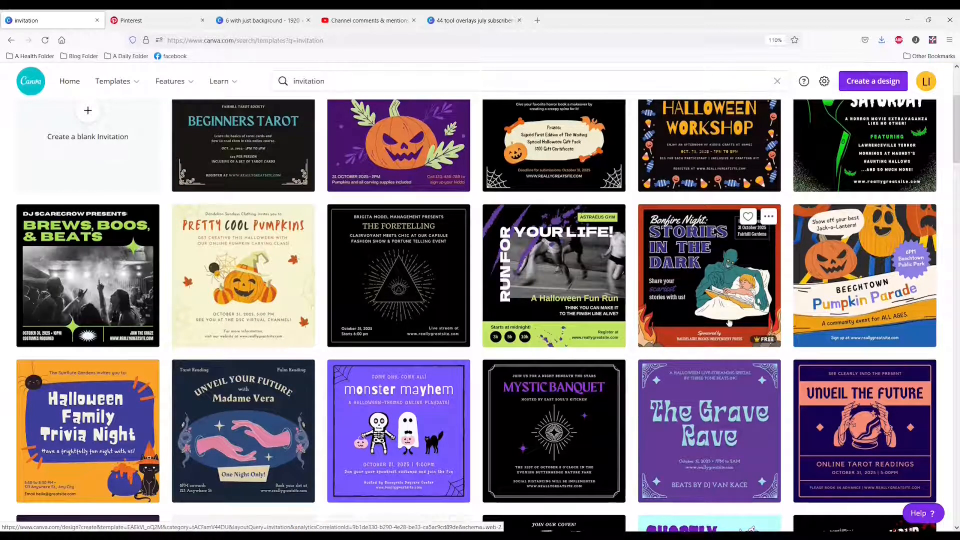
pyautogui.scroll(3, 740, 325)
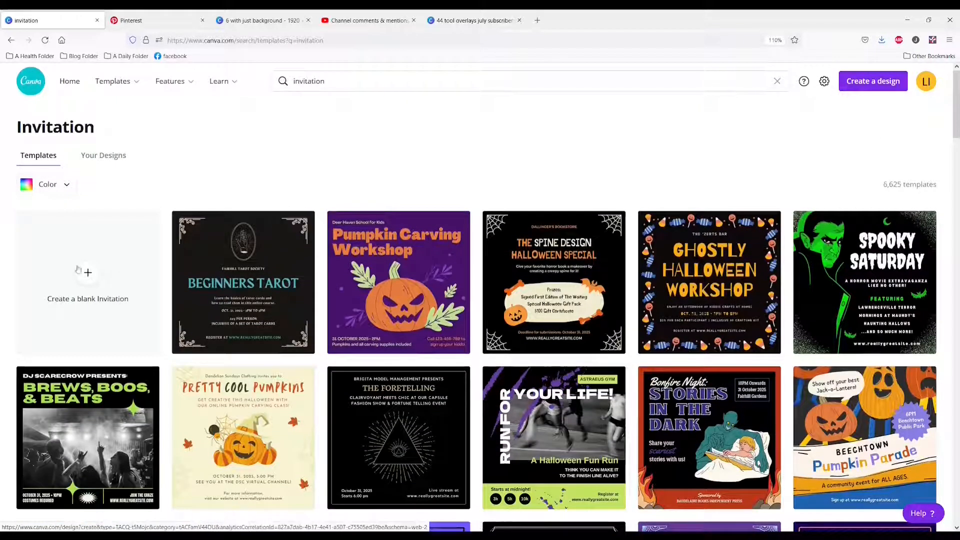
pyautogui.click(89, 274)
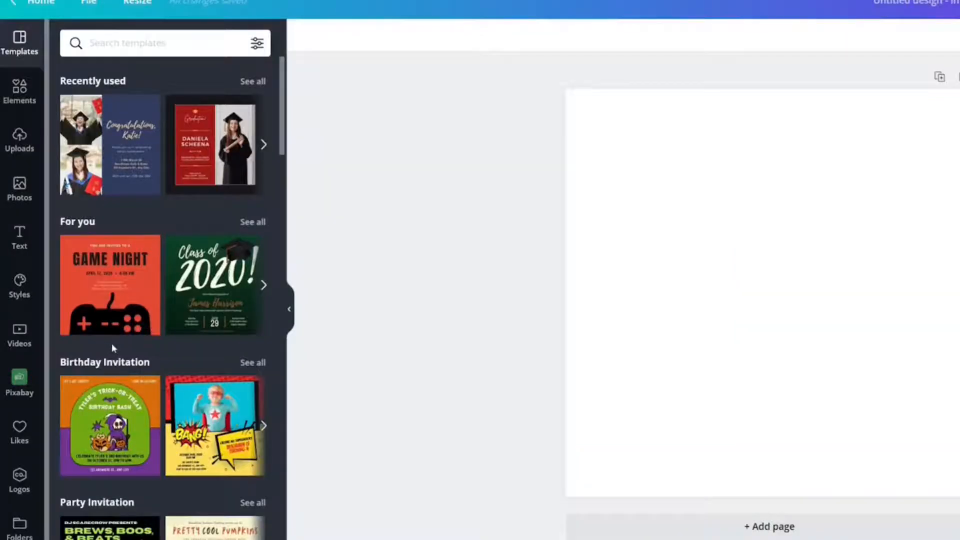
# - Look through the invitation template categories and open the full Baptism Invitation collection
pyautogui.scroll(-10, 112, 350)
pyautogui.scroll(-4, 113, 349)
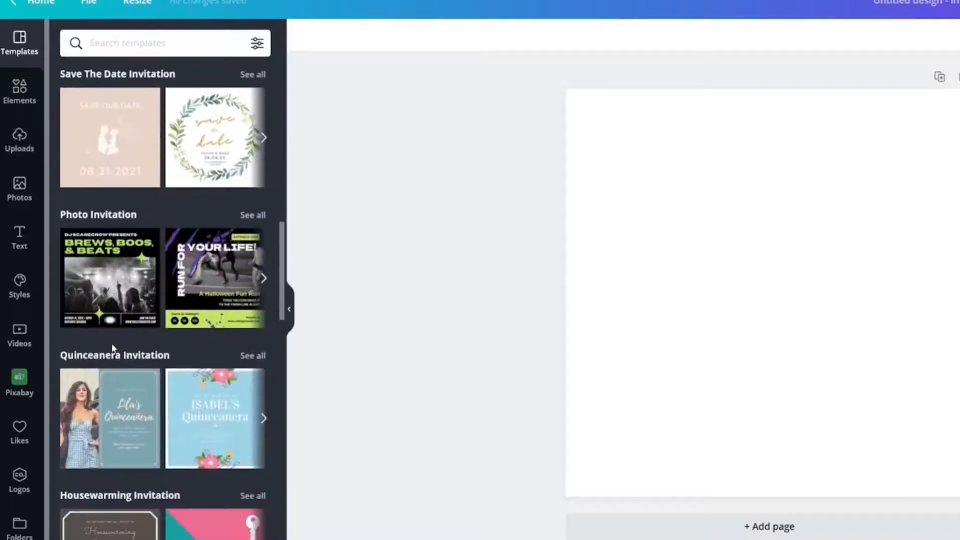
pyautogui.scroll(-5, 113, 349)
pyautogui.click(120, 43)
pyautogui.click(356, 263)
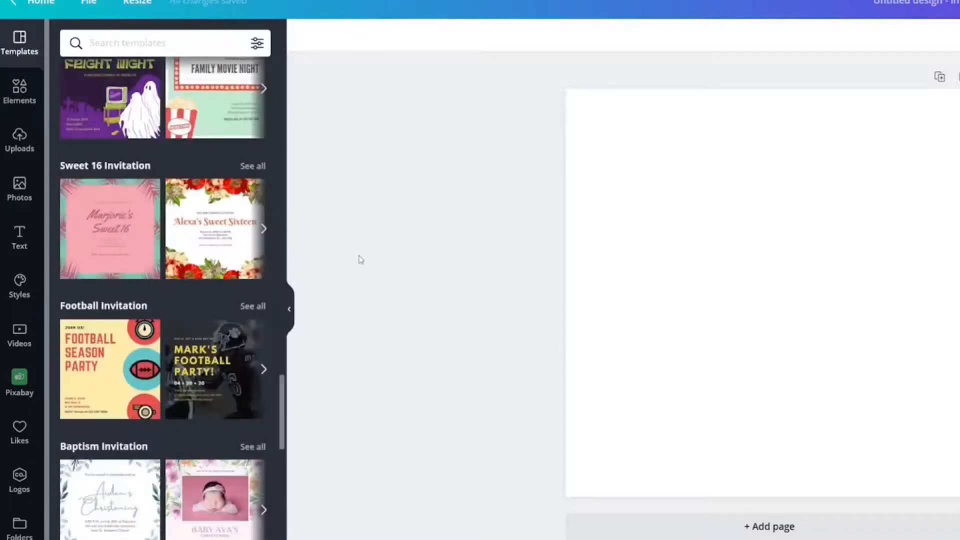
pyautogui.scroll(-3, 136, 405)
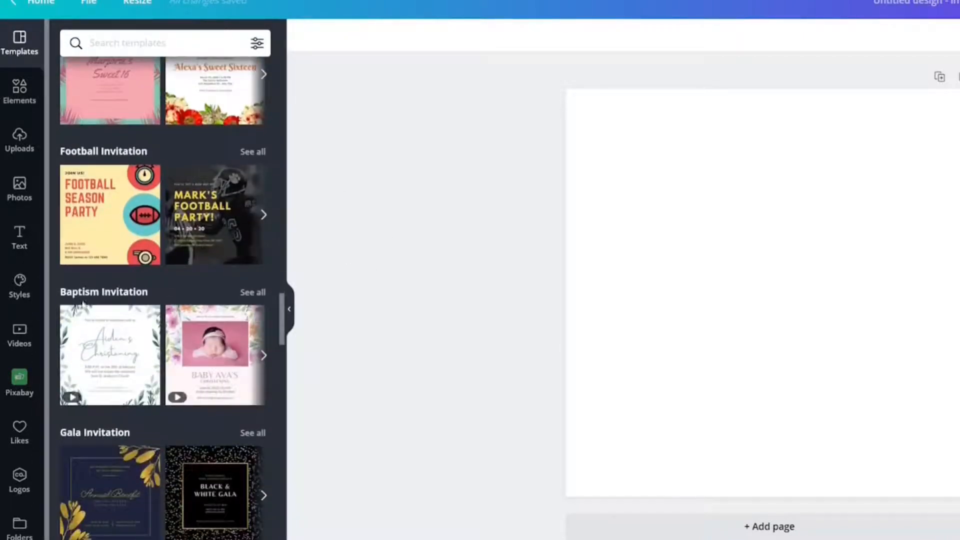
pyautogui.click(250, 294)
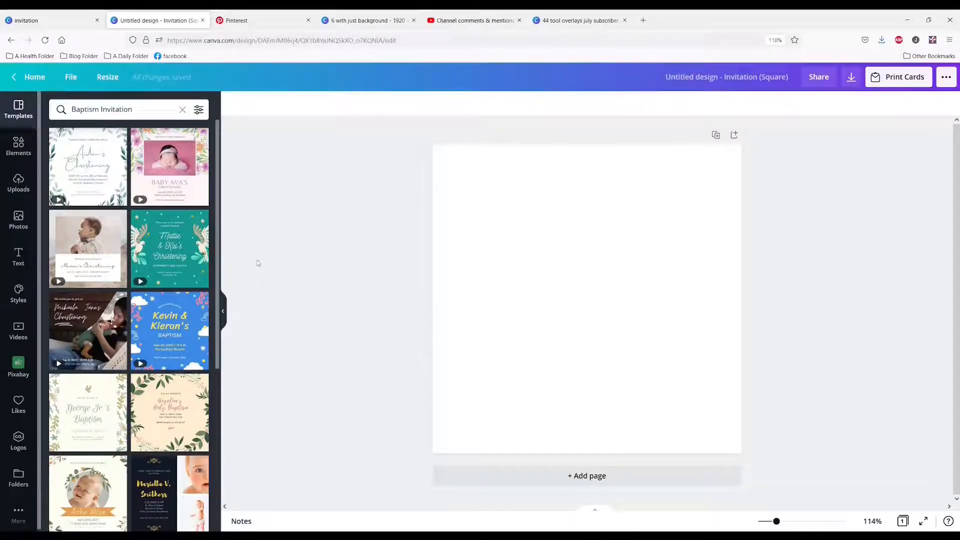
# - Apply the christening template with the mother and baby in a hammock and delete all its text and the underline
pyautogui.moveTo(475, 154); pyautogui.dragTo(553, 515)
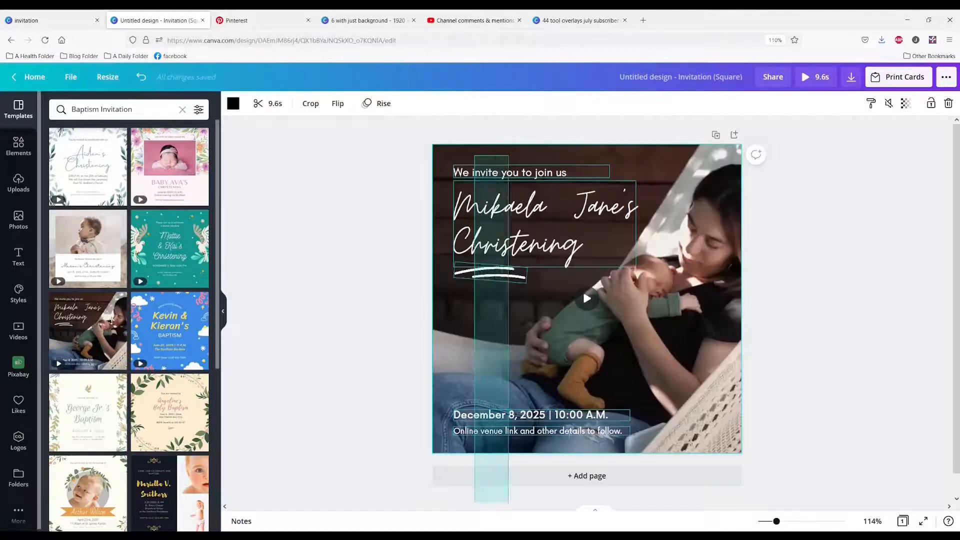
pyautogui.press('Delete')
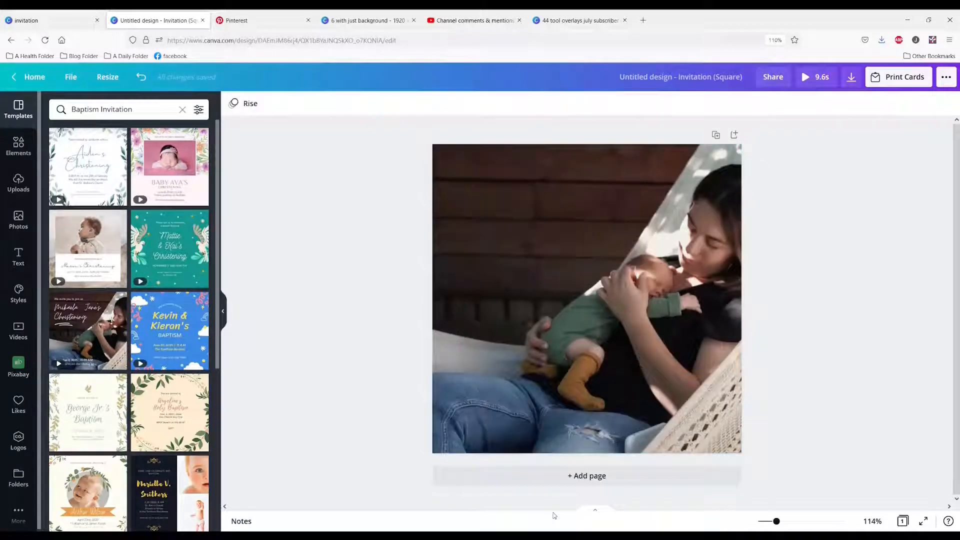
# - Preview the background video and shift it sideways within its crop to bring more of the hammock into the page
pyautogui.click(623, 283)
pyautogui.click(589, 299)
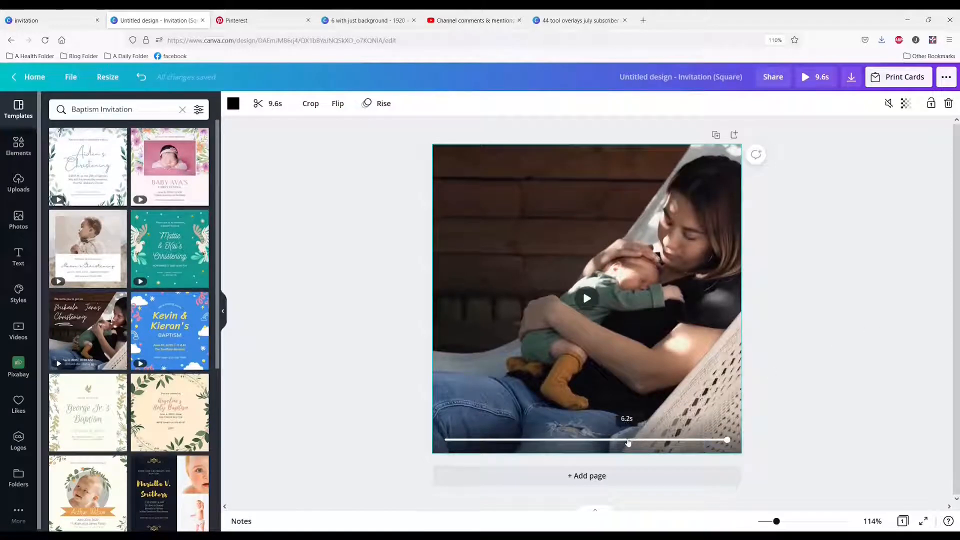
pyautogui.doubleClick(629, 316)
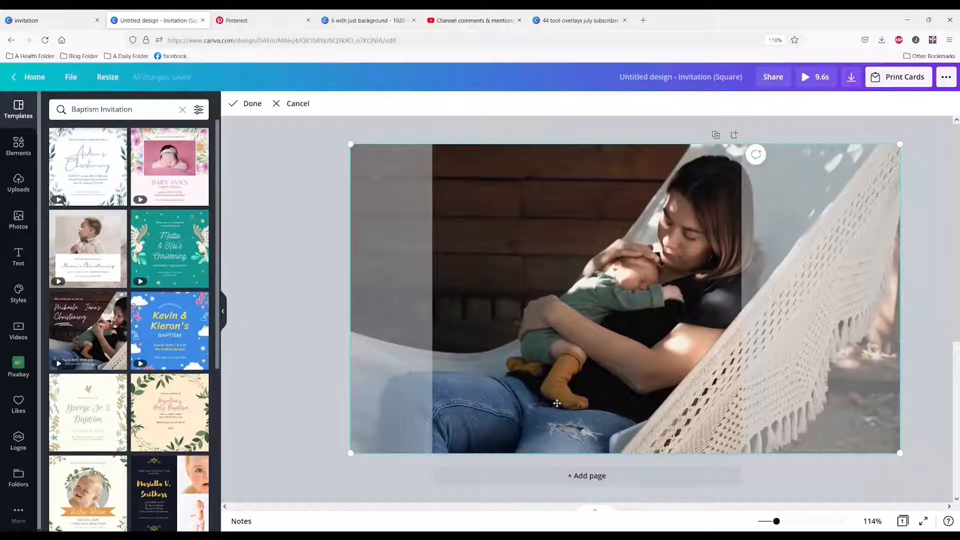
pyautogui.moveTo(651, 385); pyautogui.dragTo(572, 395)
pyautogui.click(915, 313)
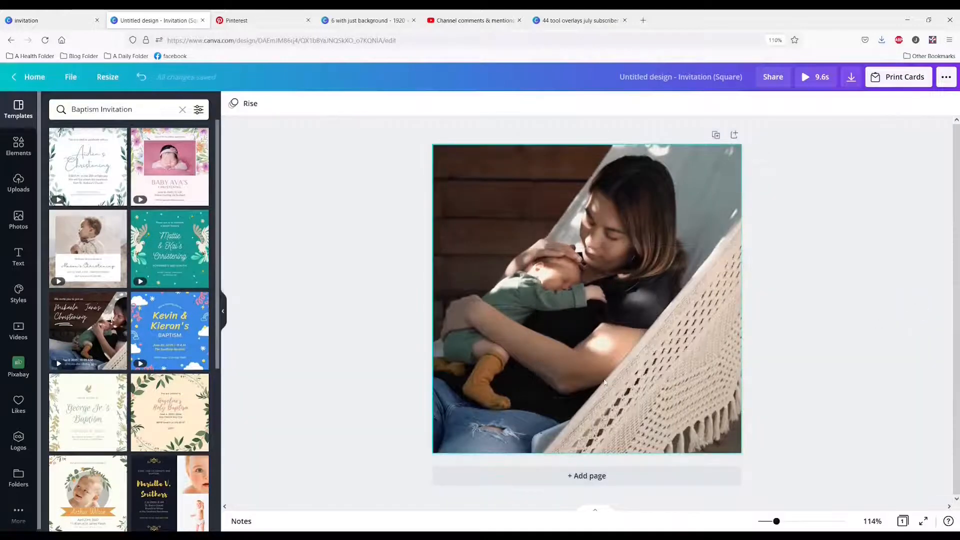
# - Reposition the background video within its crop so the mother and baby sit at the page's right side, and open the download options
pyautogui.doubleClick(519, 286)
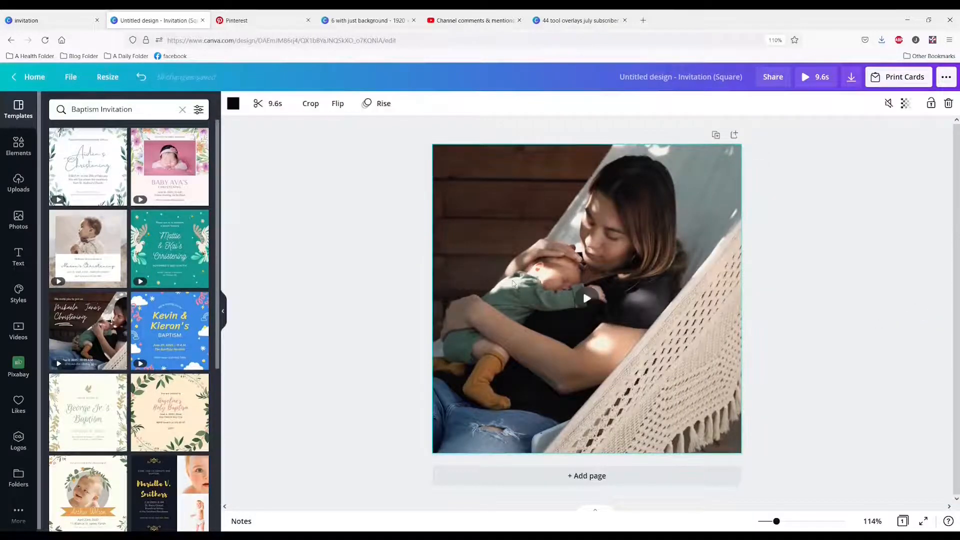
pyautogui.moveTo(519, 286); pyautogui.dragTo(631, 285)
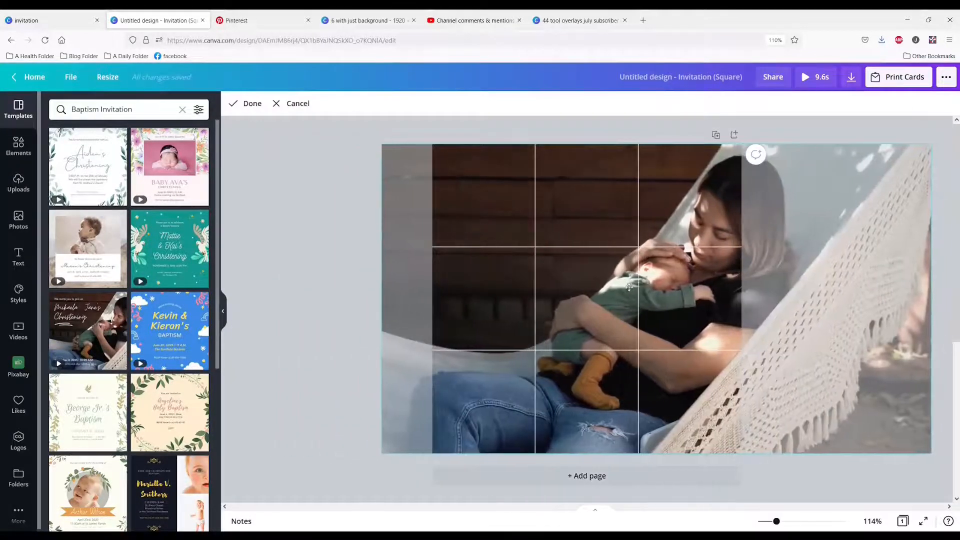
pyautogui.click(526, 193)
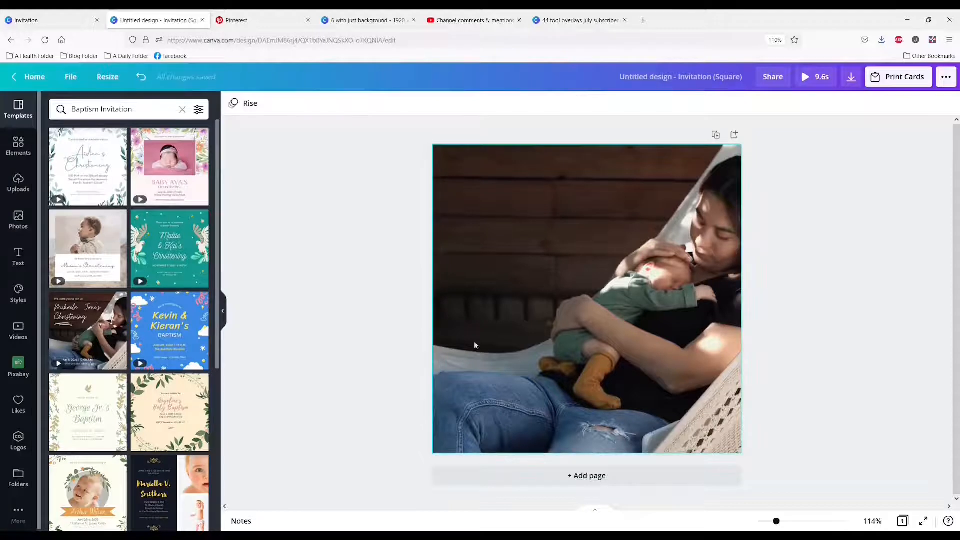
pyautogui.click(502, 347)
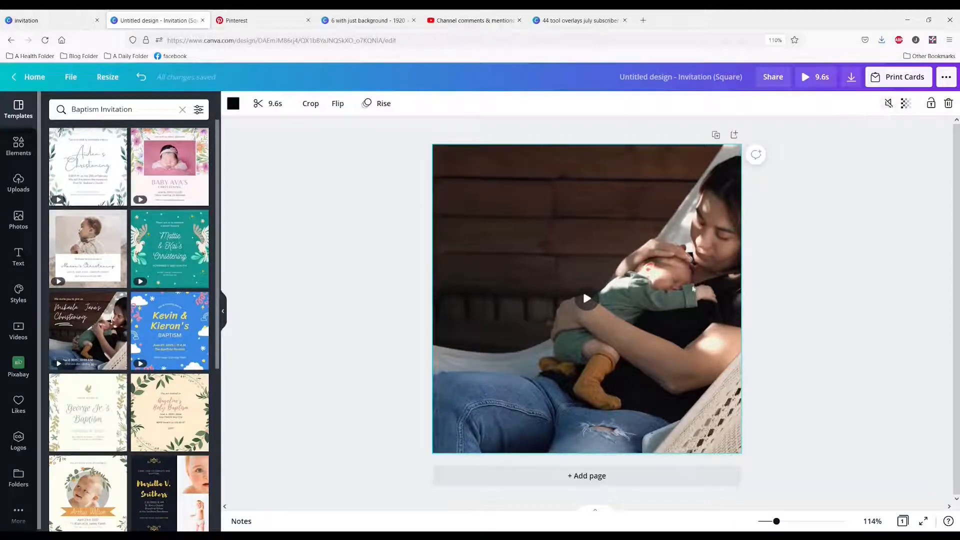
pyautogui.click(852, 77)
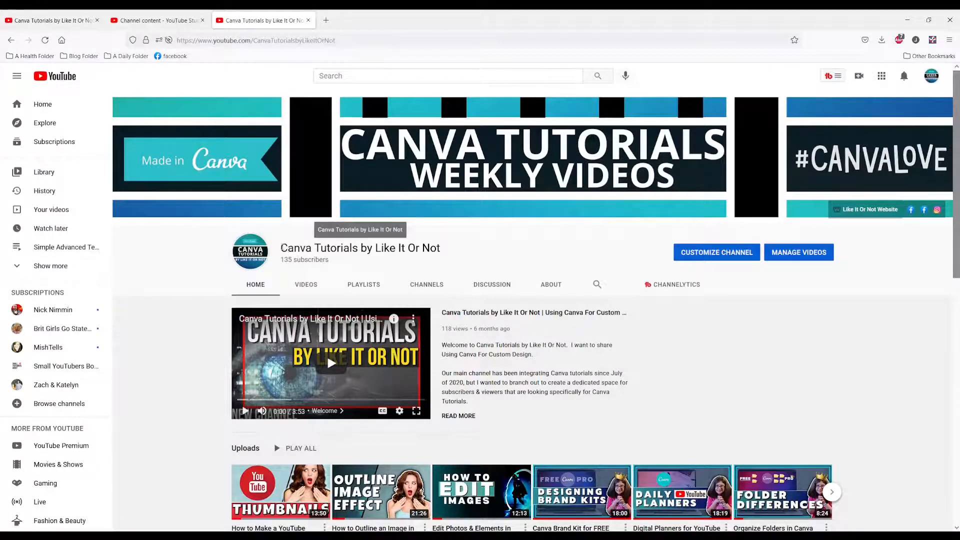
# - Highlight the channel name Canva Tutorials by Like It Or Not on its YouTube channel page
pyautogui.moveTo(282, 247); pyautogui.dragTo(450, 266)
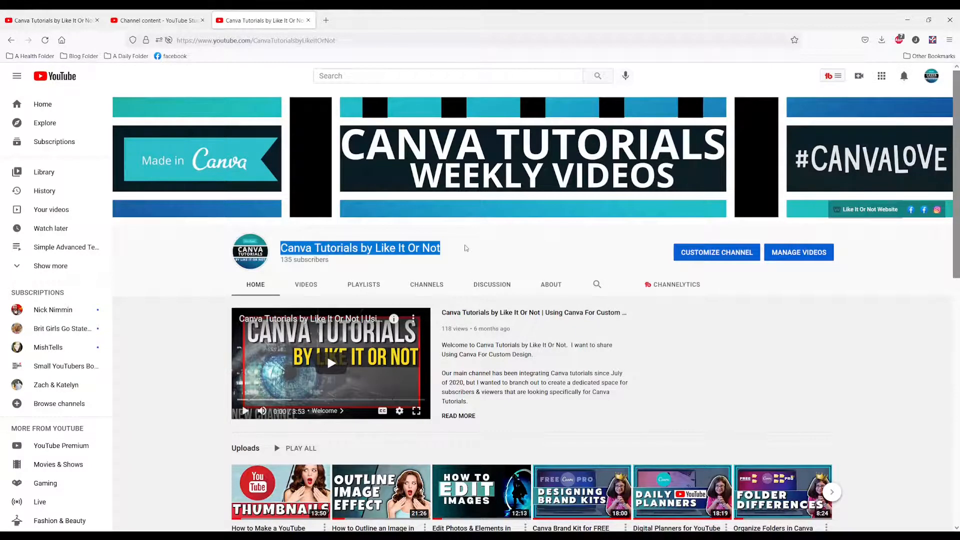